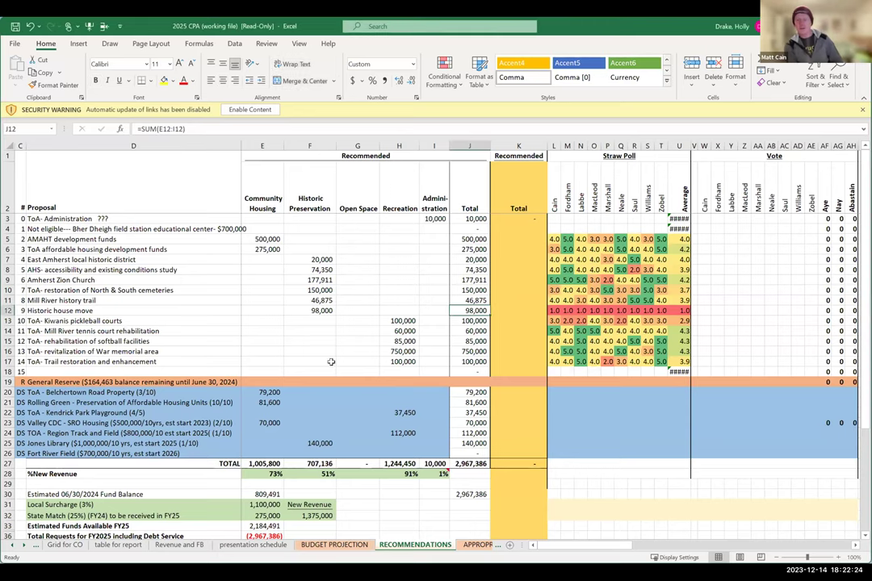
left_click(280, 340)
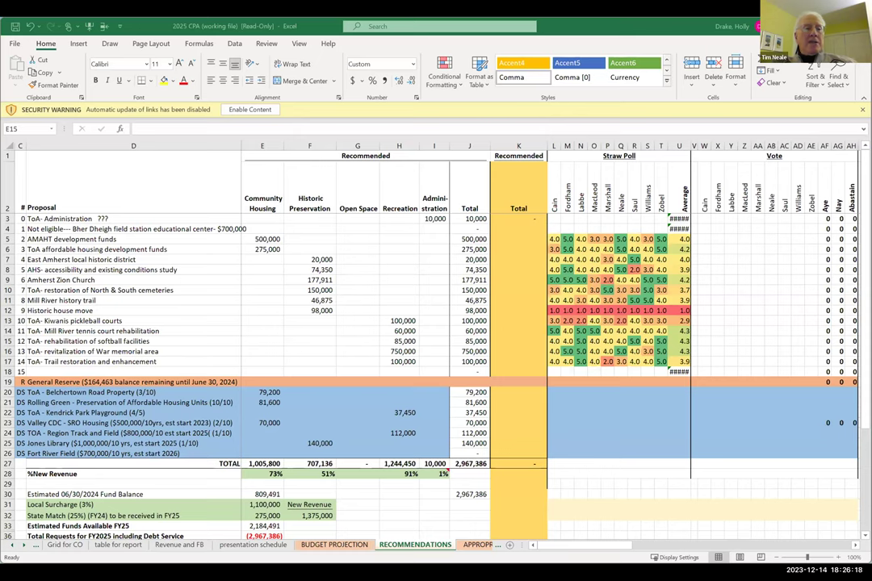
left_click(474, 309)
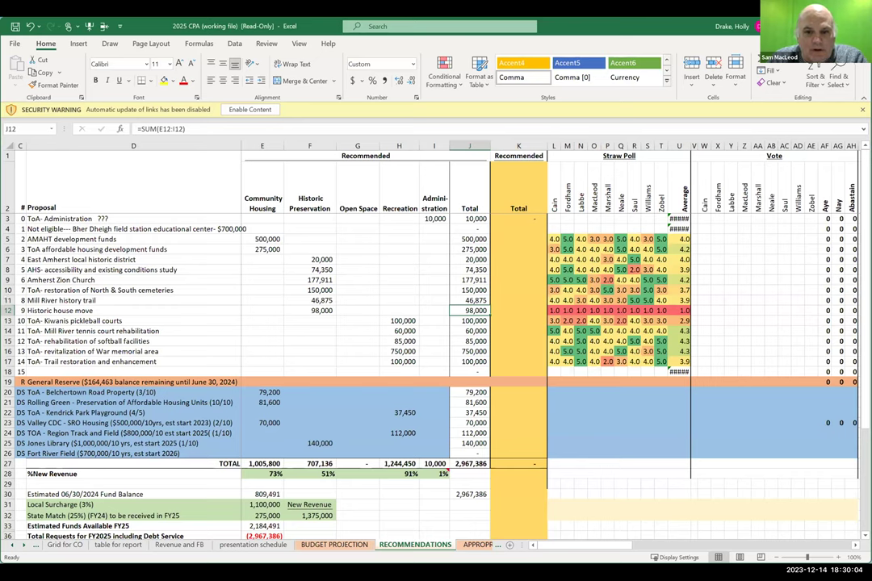
type("0")
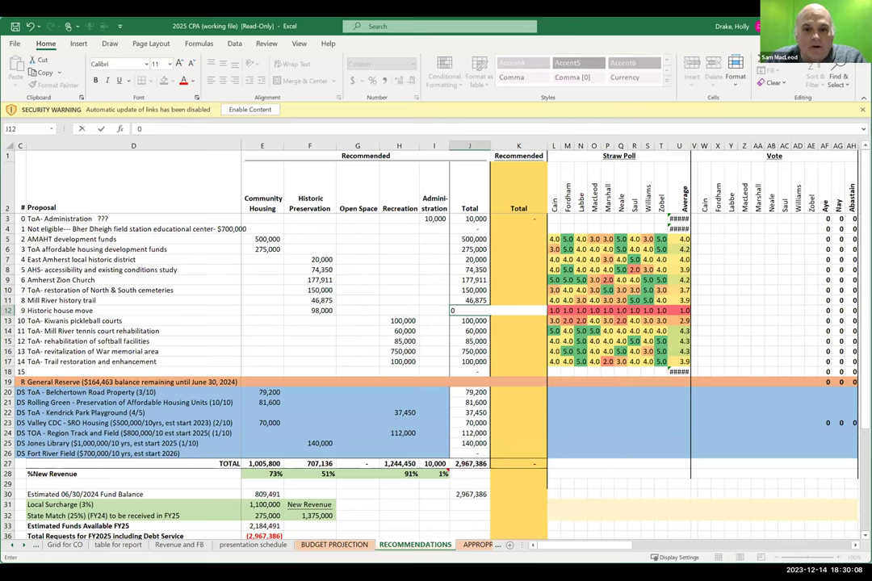
key("Escape")
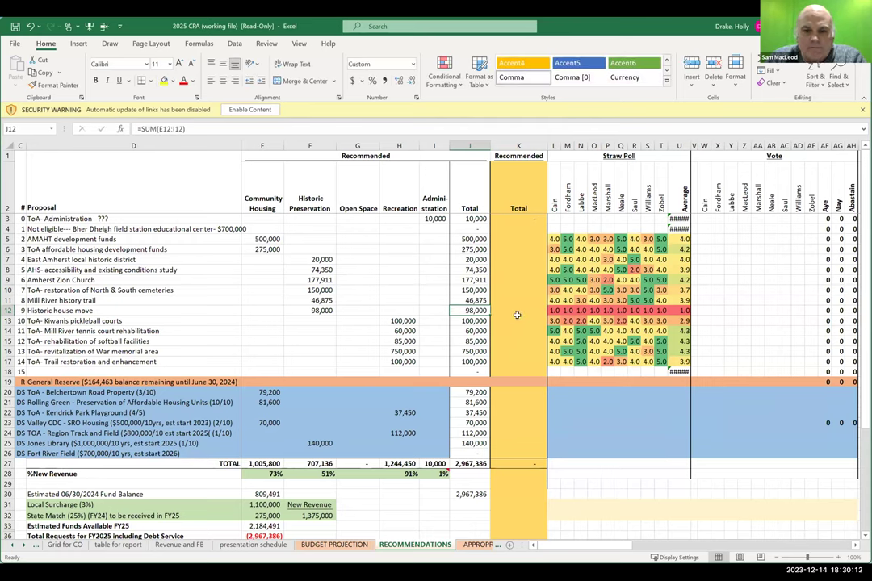
Enter 0 as the recommended total for the historic house move in K12 and give that cell the Number format
left_click_drag(523, 320, 523, 313)
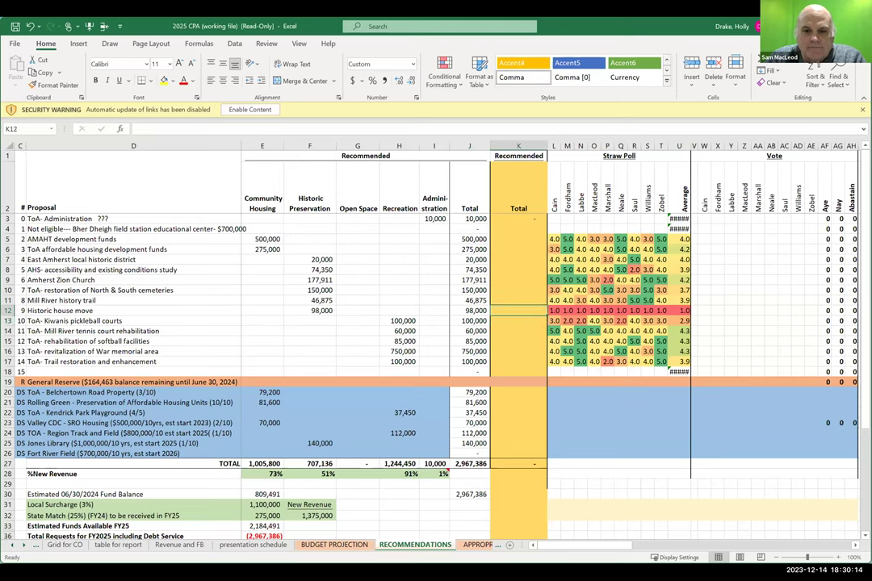
type("0")
key("Return")
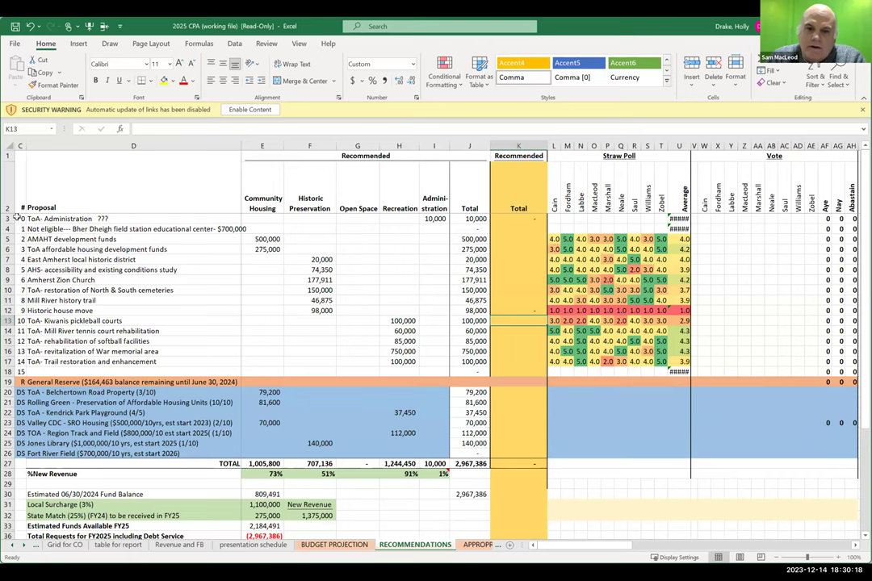
left_click(513, 308)
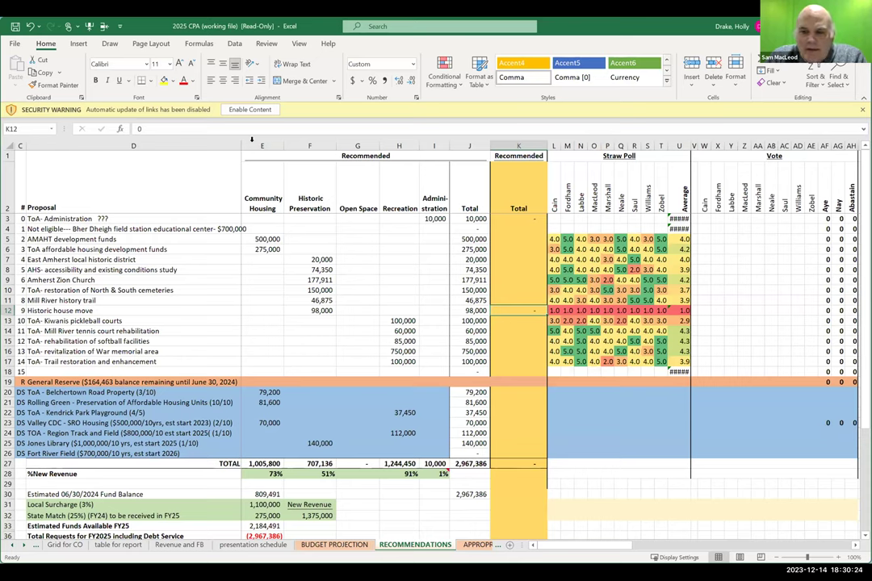
left_click(413, 64)
left_click(392, 108)
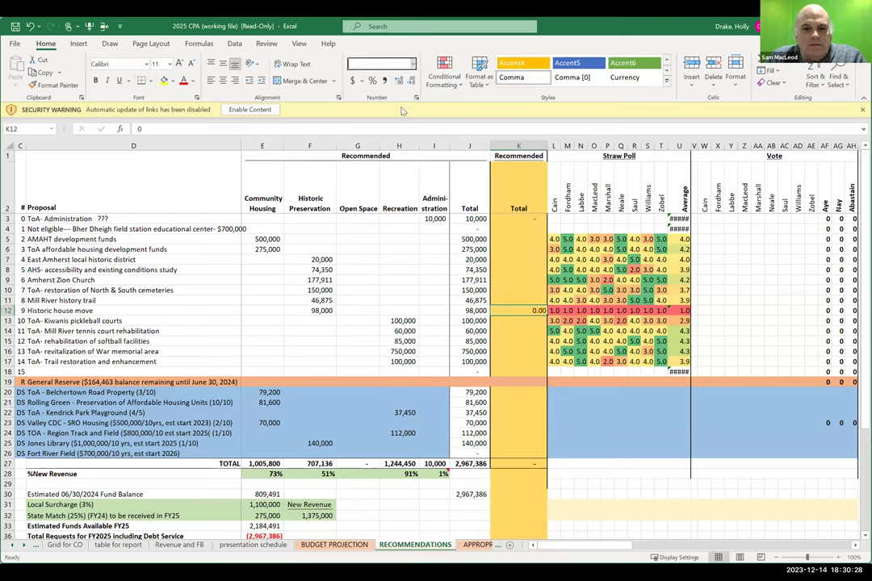
Apply the Number format to the recommended total cells K3 through K27
left_click(512, 219)
mouse_move(511, 219)
left_mouse_down()
mouse_move(501, 476)
mouse_move(503, 461)
left_mouse_up()
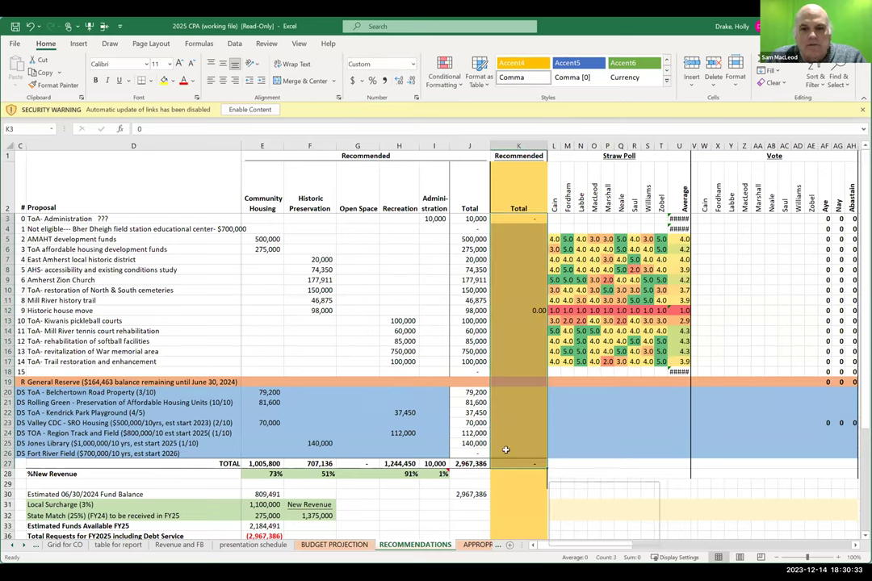
left_click(413, 64)
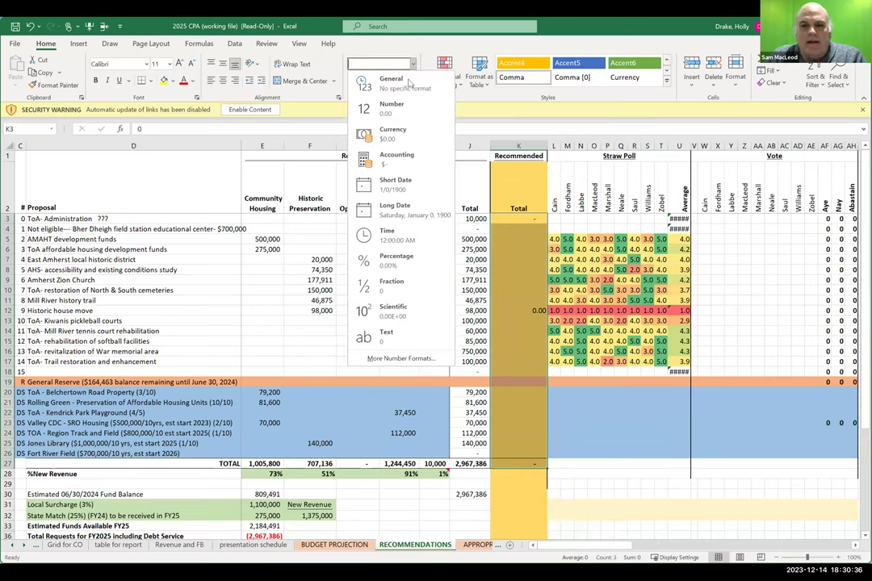
left_click(389, 105)
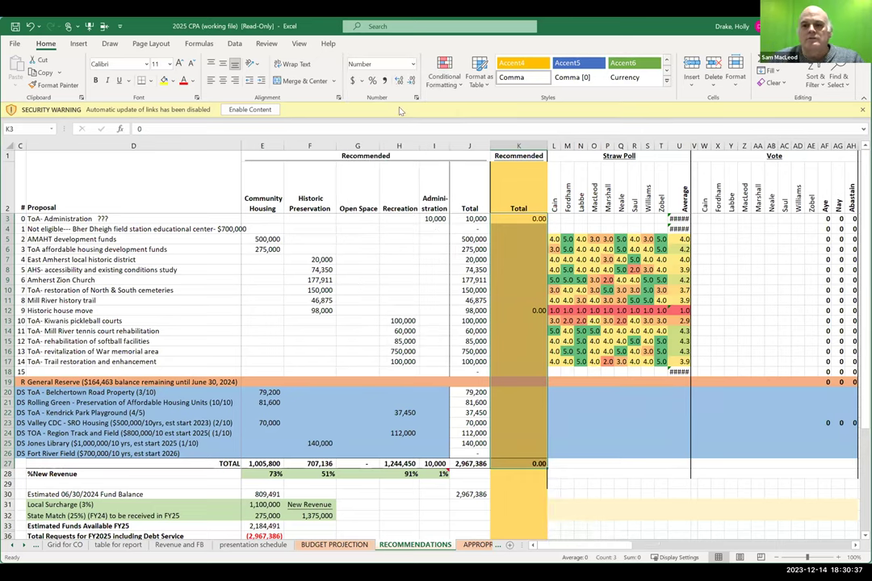
left_click(513, 317)
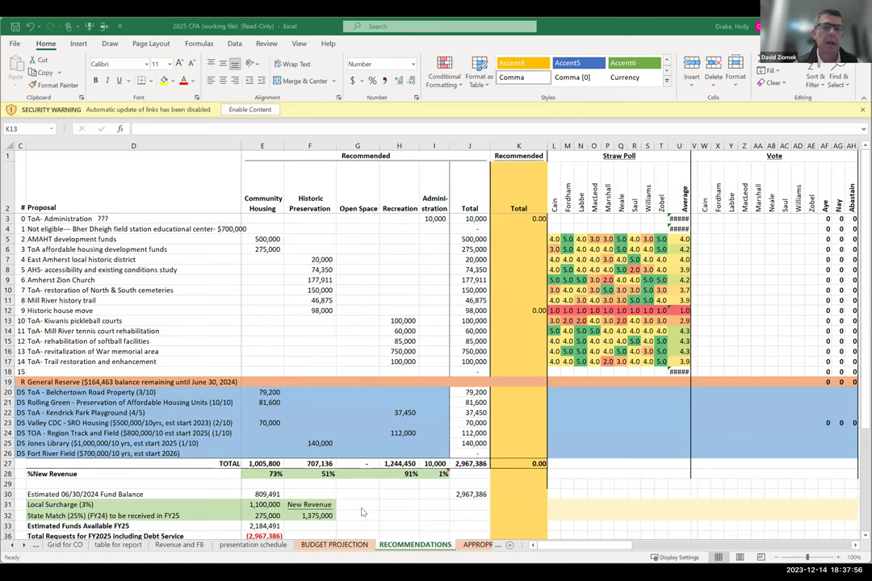
Hide columns E through I, which hold the funding category breakdown from Community Housing to Administration
scroll(360, 501, "down", 3)
scroll(361, 490, "down", 2)
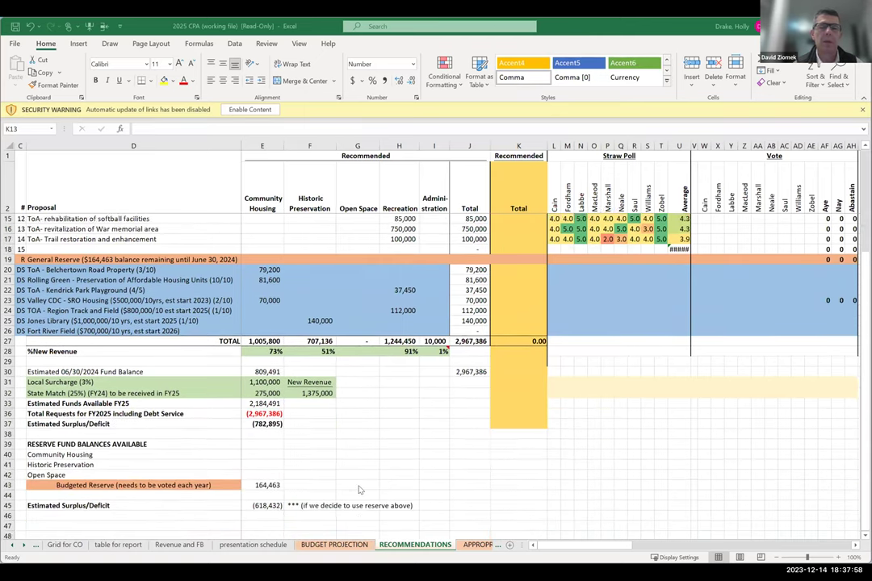
scroll(361, 490, "up", 3)
scroll(360, 489, "up", 2)
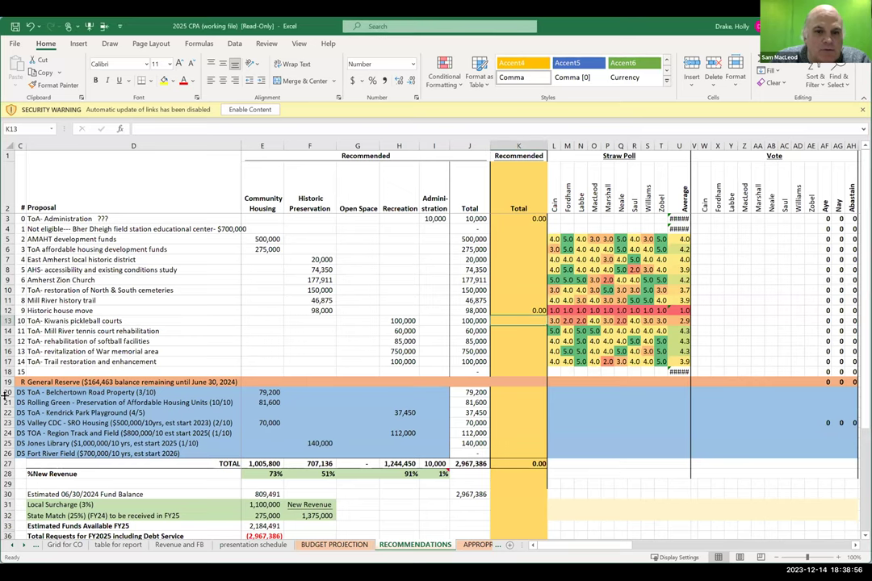
left_click_drag(260, 143, 436, 142)
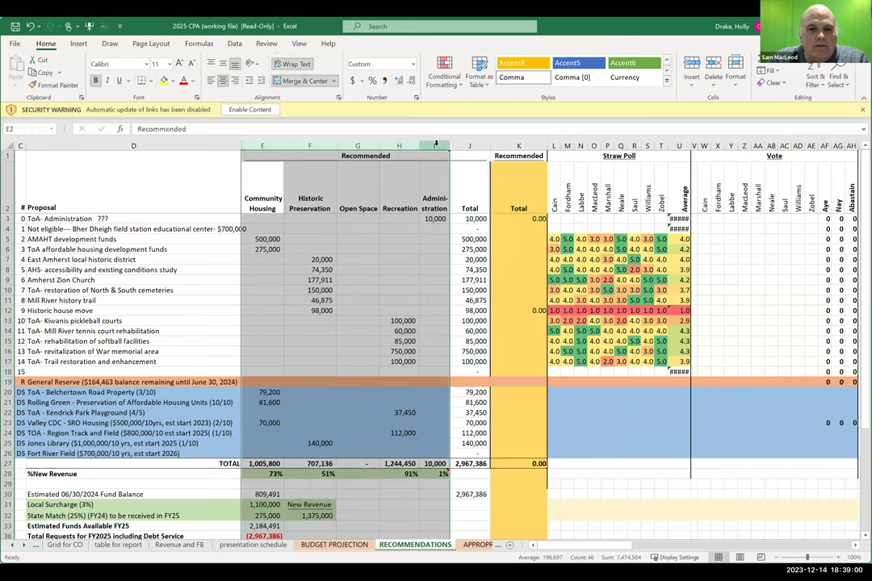
right_click(437, 145)
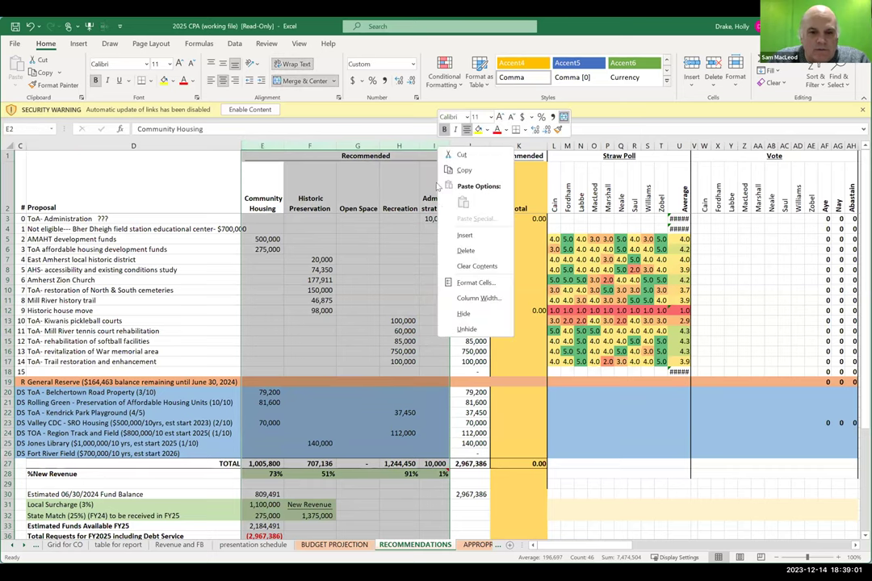
left_click(474, 316)
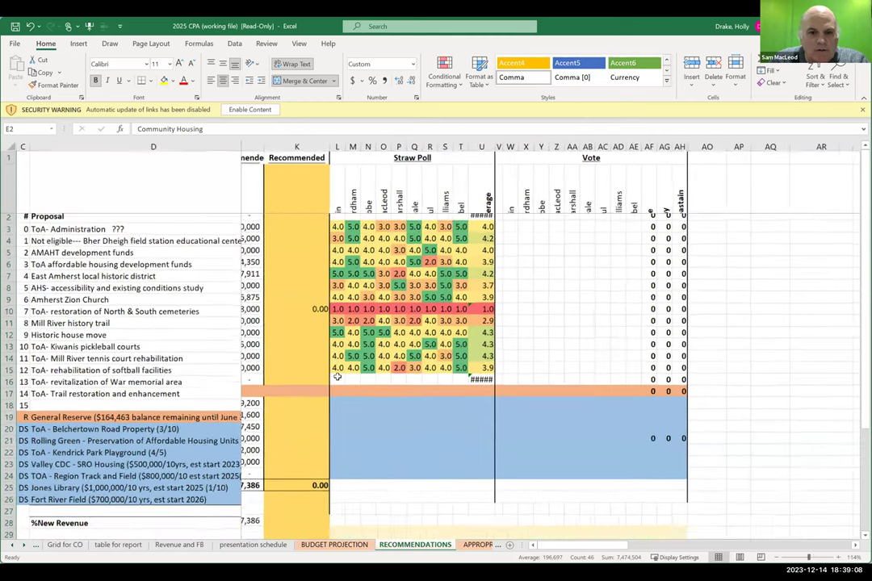
Enlarge the sheet's zoom to 140% with the proposals, totals and straw poll in view
scroll(337, 376, "down", 2)
scroll(338, 376, "right", 2)
scroll(337, 377, "left", 2)
scroll(337, 377, "up", 2, "ctrl")
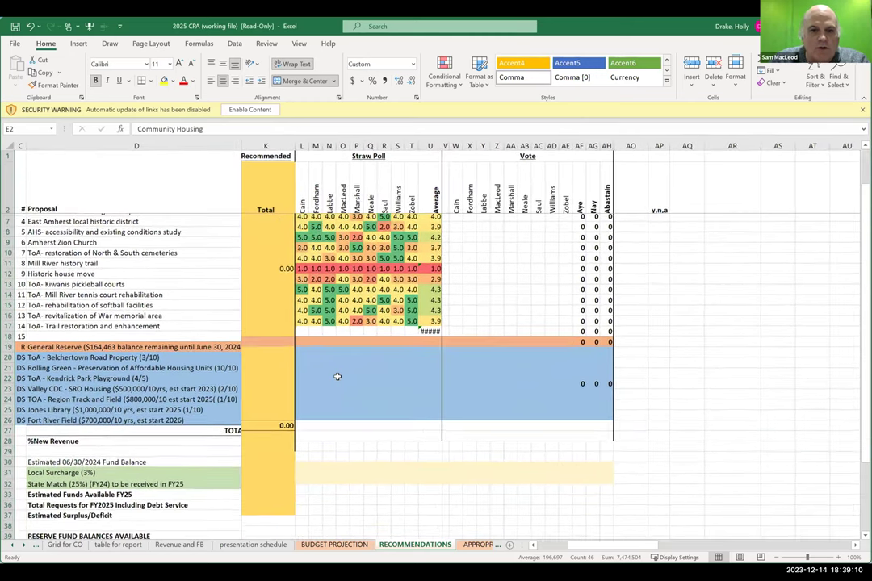
scroll(337, 377, "down", 4, "ctrl")
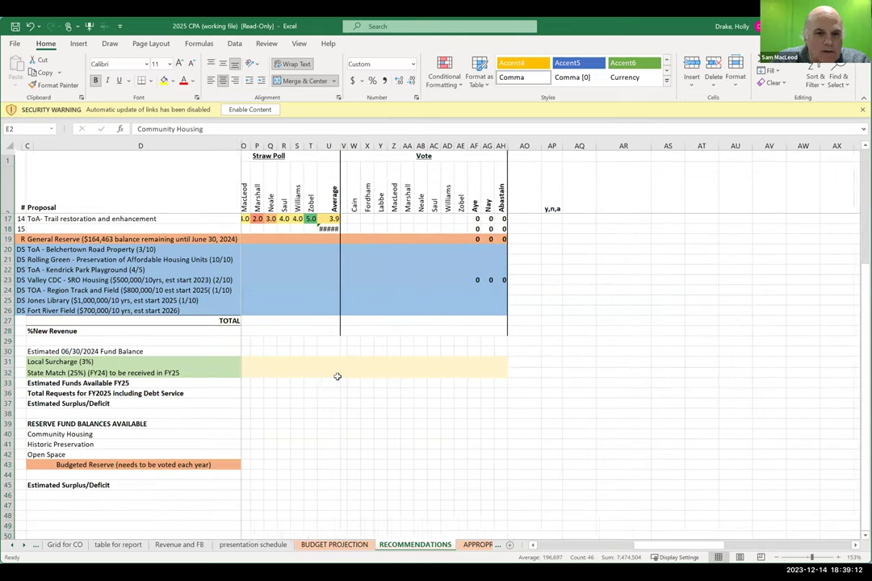
scroll(337, 376, "down", 5, "ctrl")
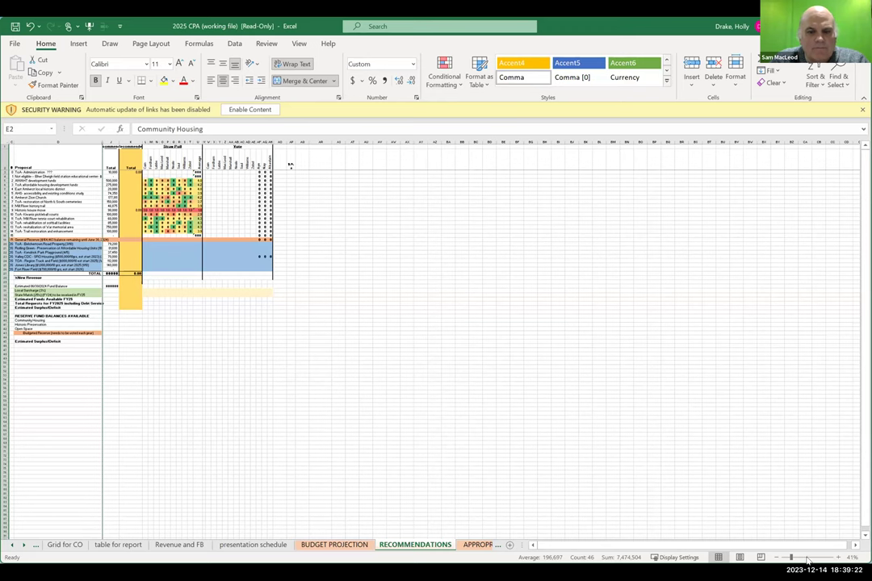
scroll(532, 438, "up", 5, "ctrl")
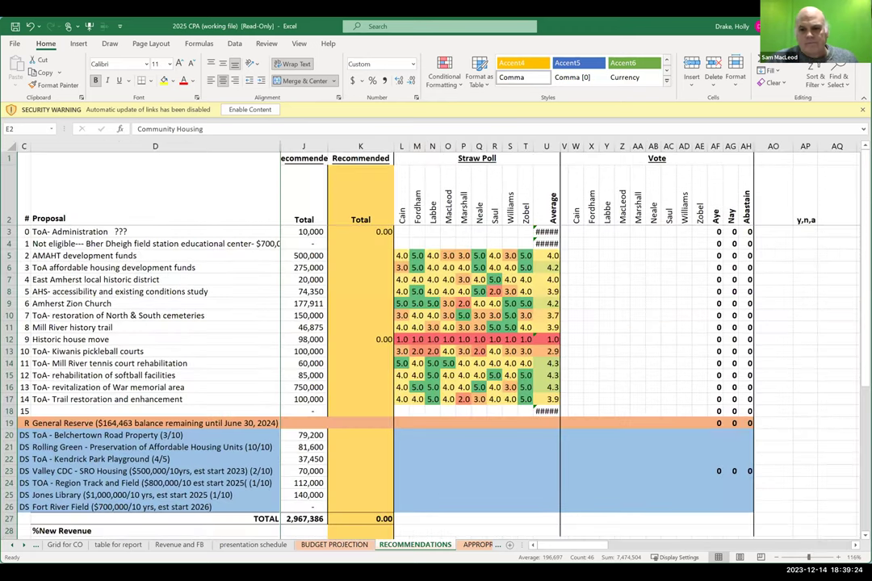
left_click(839, 558)
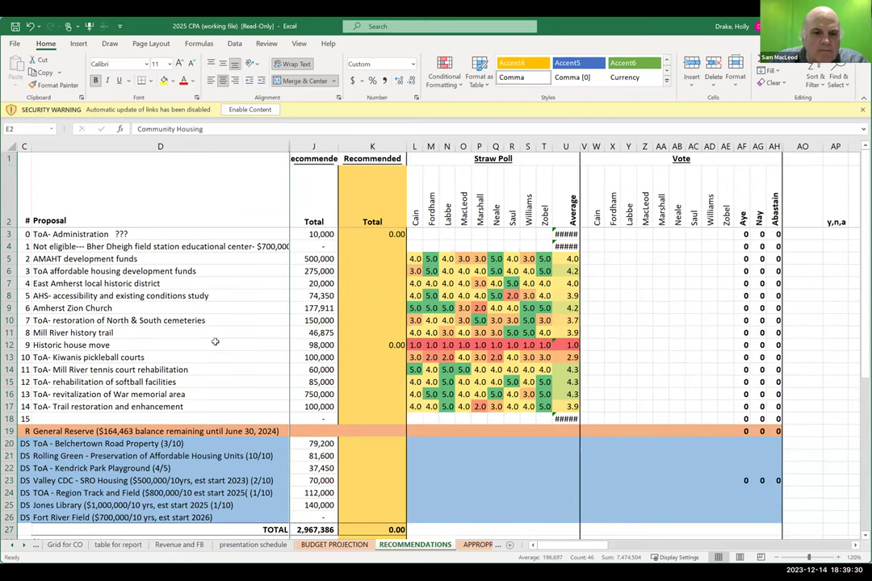
left_click(840, 559)
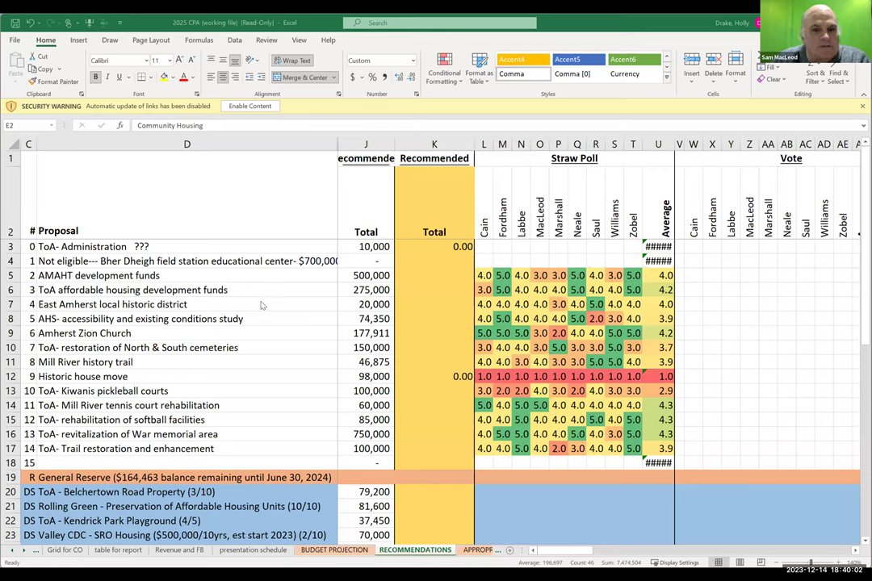
Change the heading of the yellow total column in K1 to "Draft"
left_click(434, 292)
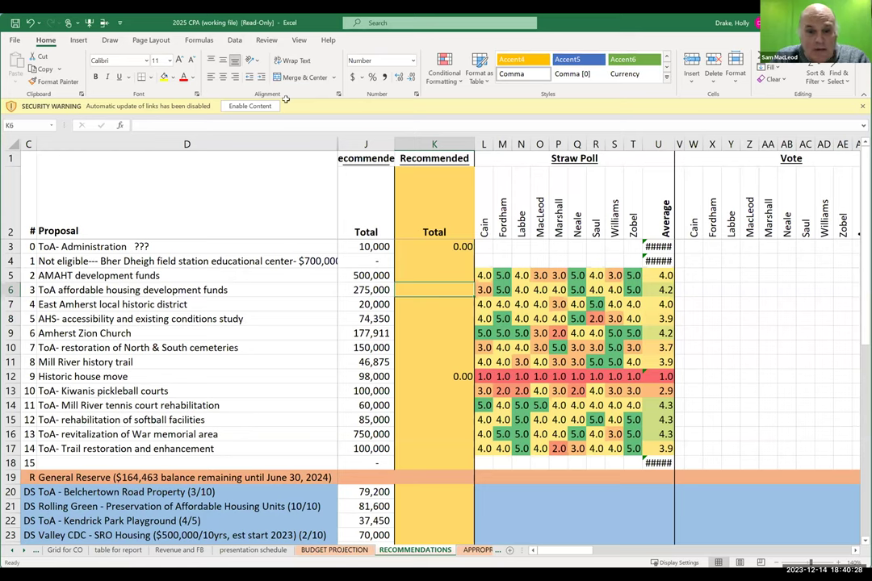
key("Up")
key("Up")
key("Up")
key("Up")
key("Up")
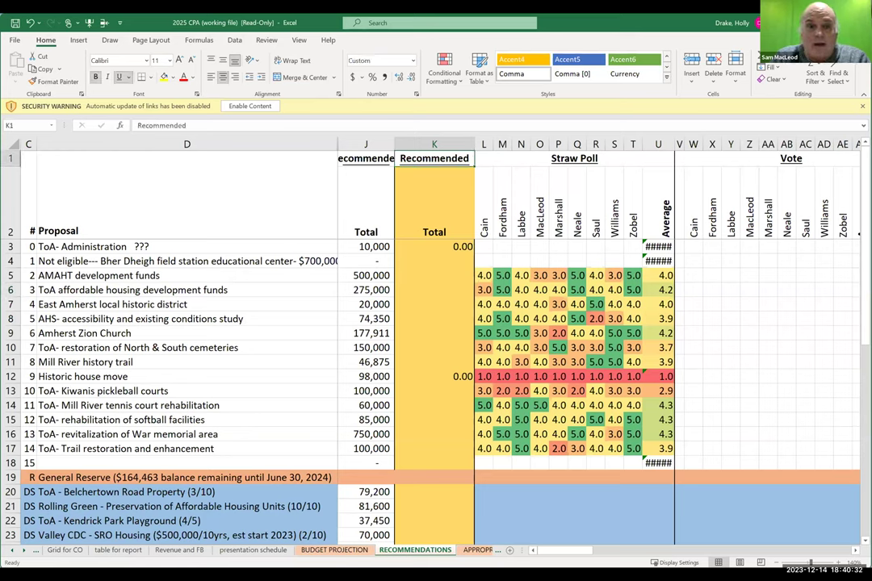
type("Draft")
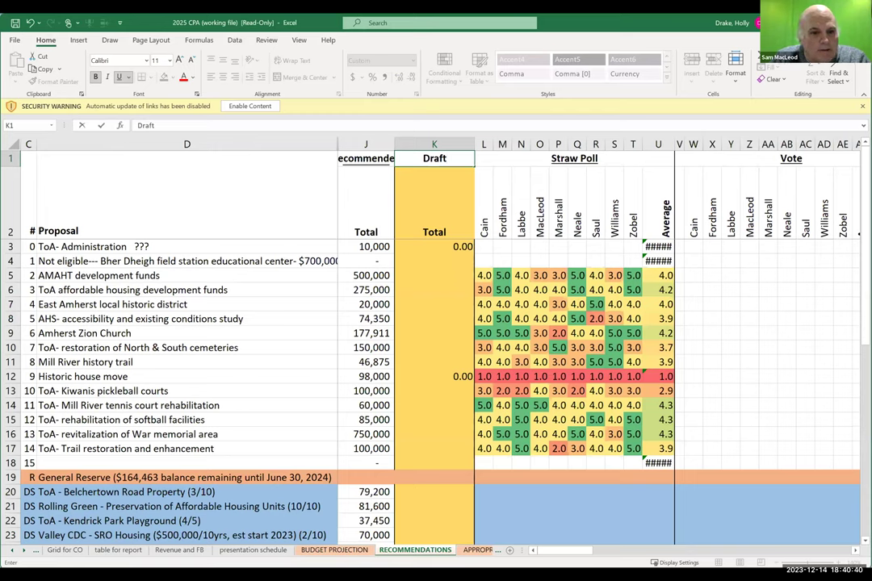
Enter 150000 as the draft total for the ToA affordable housing development funds in K6
left_click(409, 288)
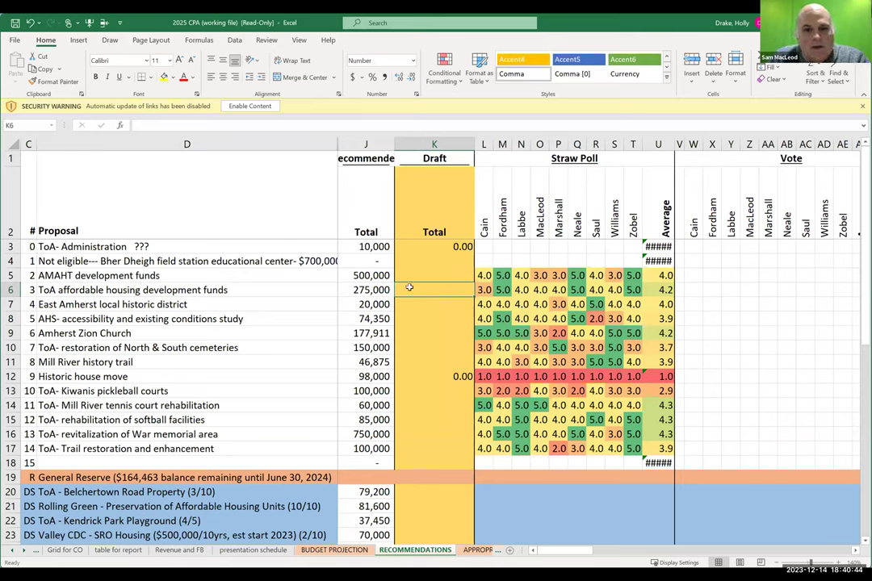
type("150")
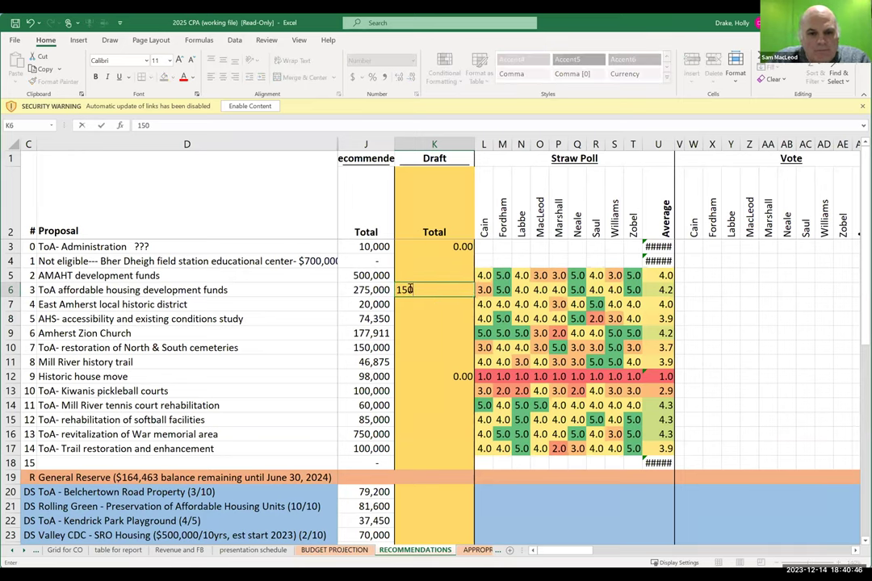
type("000")
key("Return")
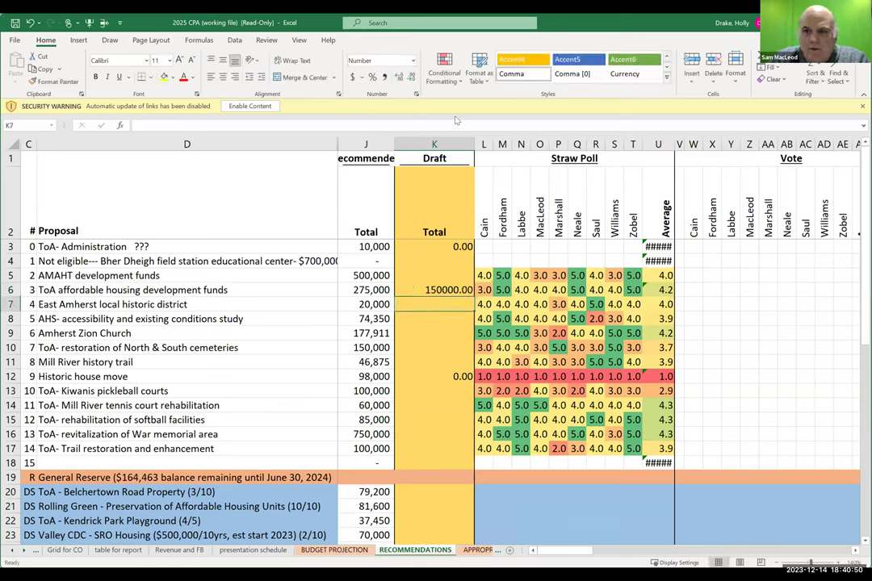
left_click(442, 144)
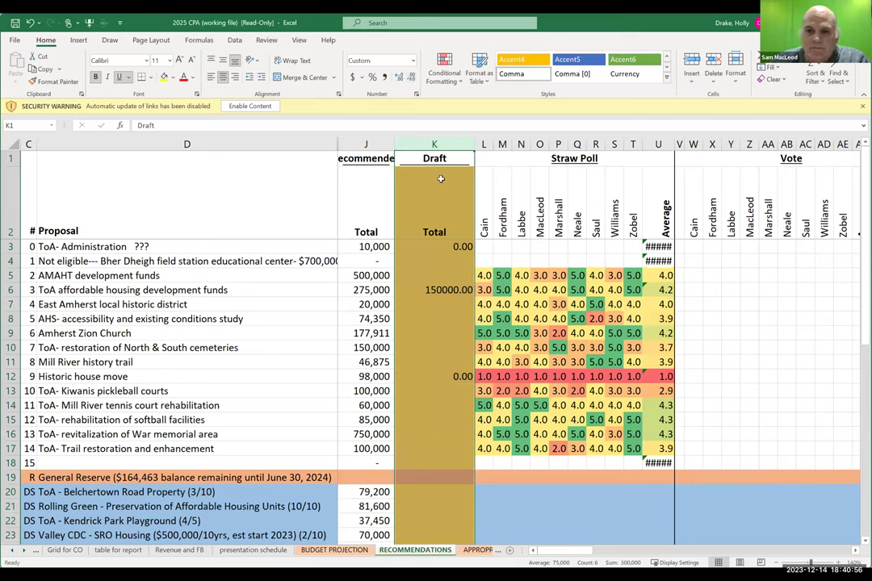
left_click(450, 204)
double_click(449, 205)
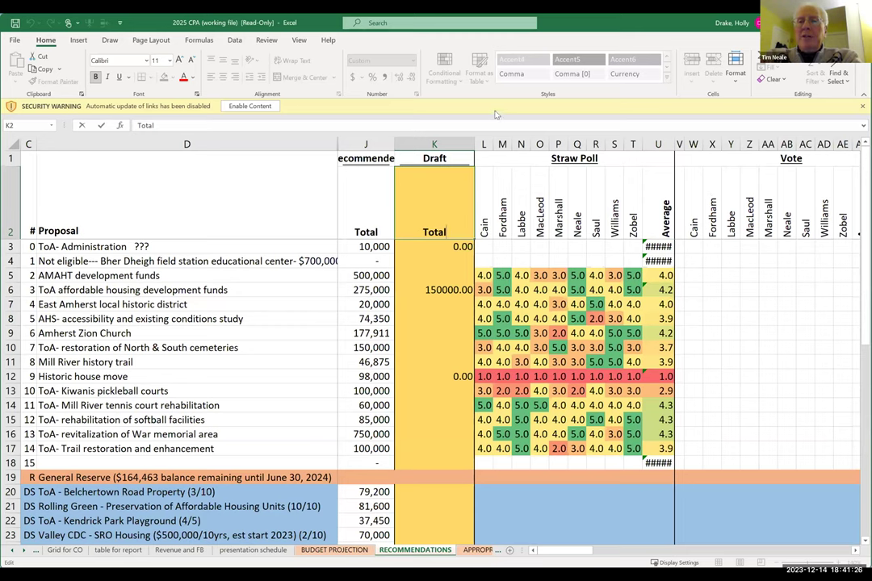
Insert a new column between the Draft total column and the straw poll columns
left_click(483, 144)
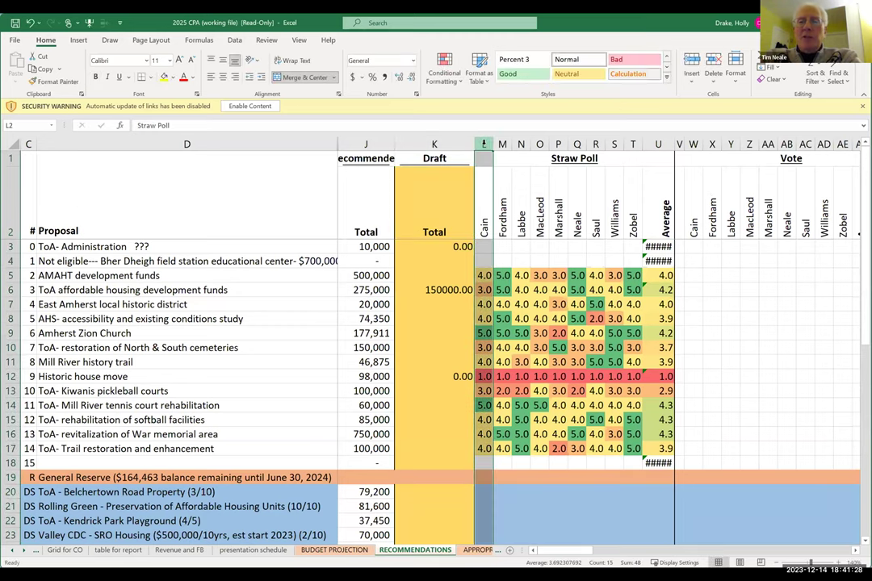
right_click(483, 143)
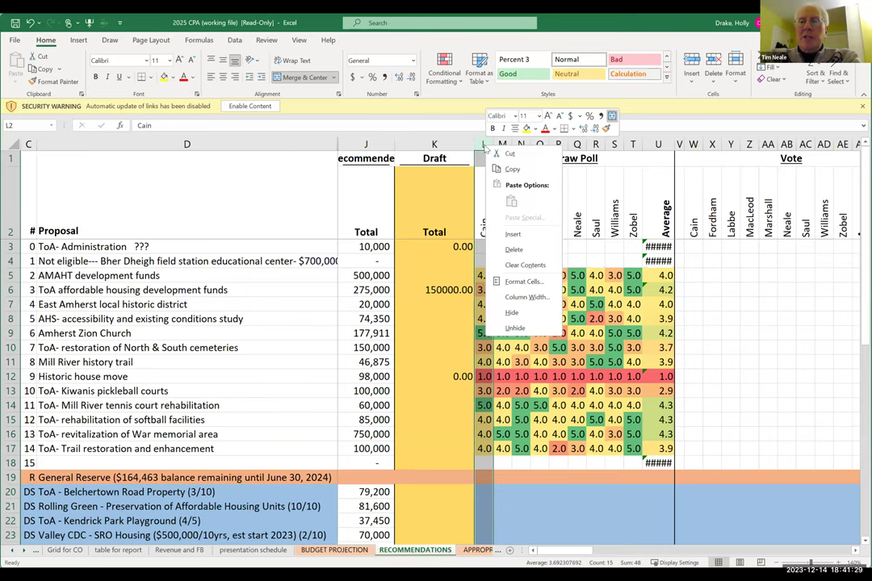
left_click(509, 234)
left_click(504, 246)
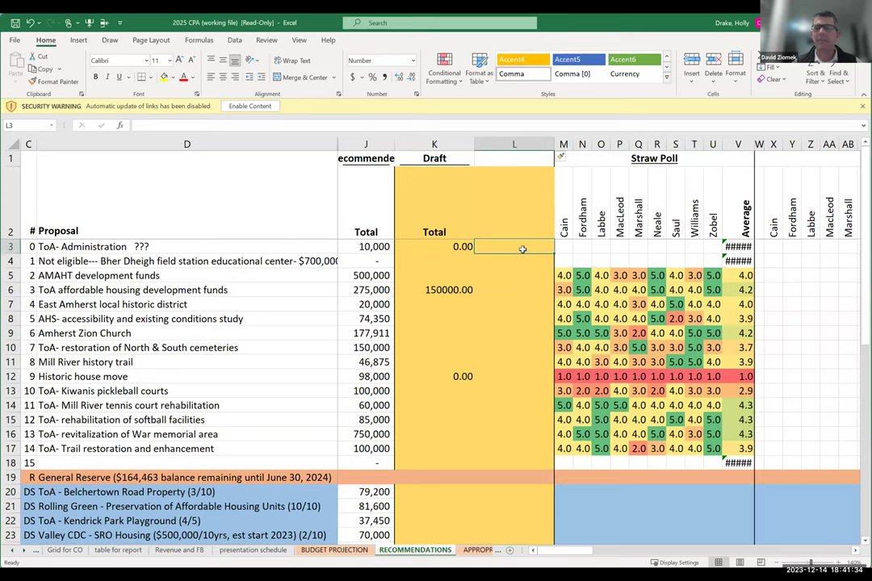
type("=")
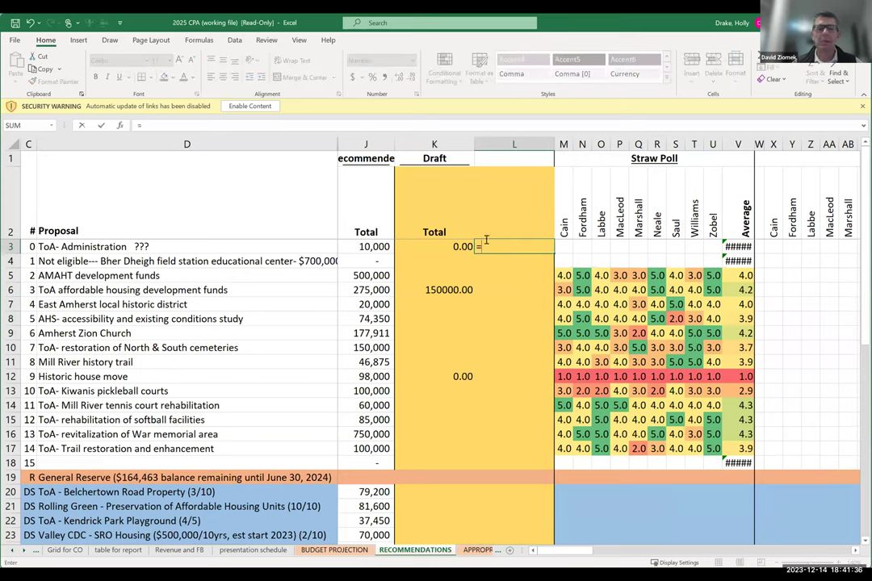
left_click(365, 247)
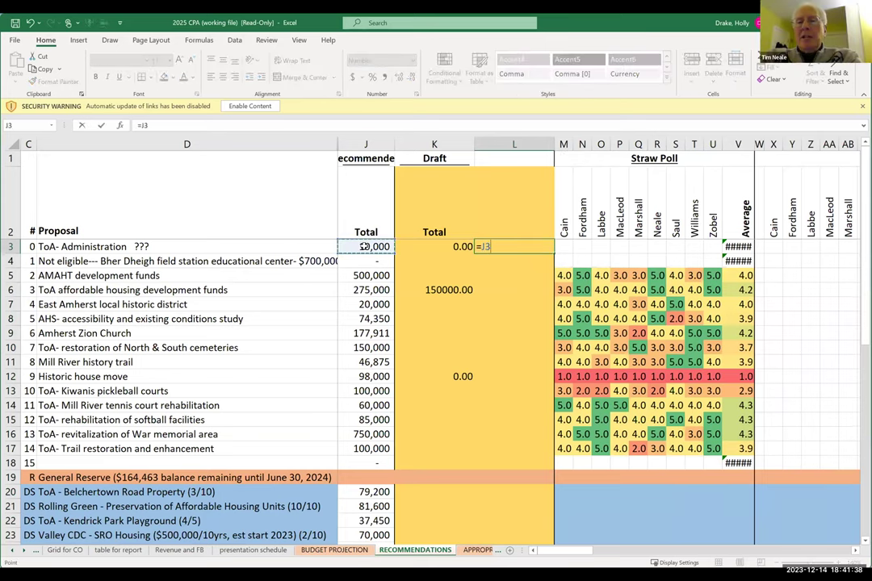
type("-")
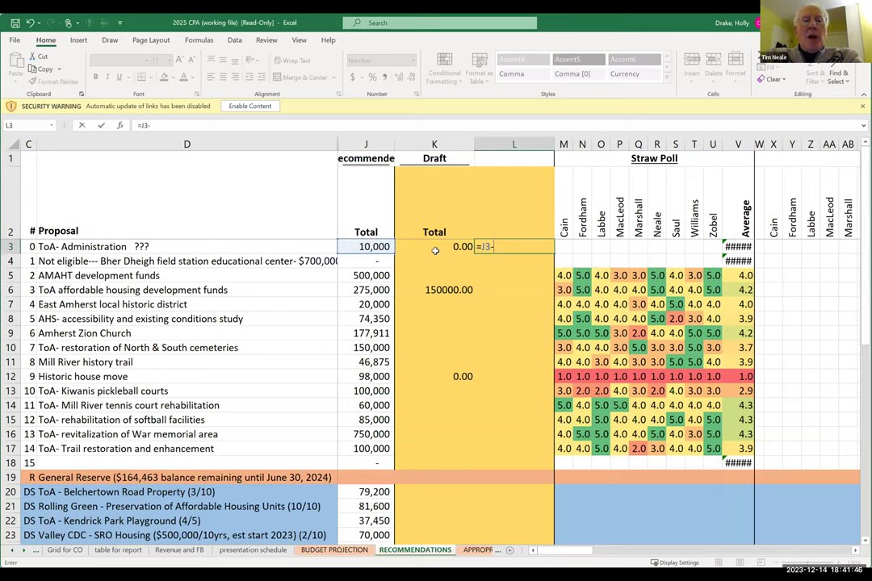
key("BackSpace")
key("BackSpace")
key("BackSpace")
key("BackSpace")
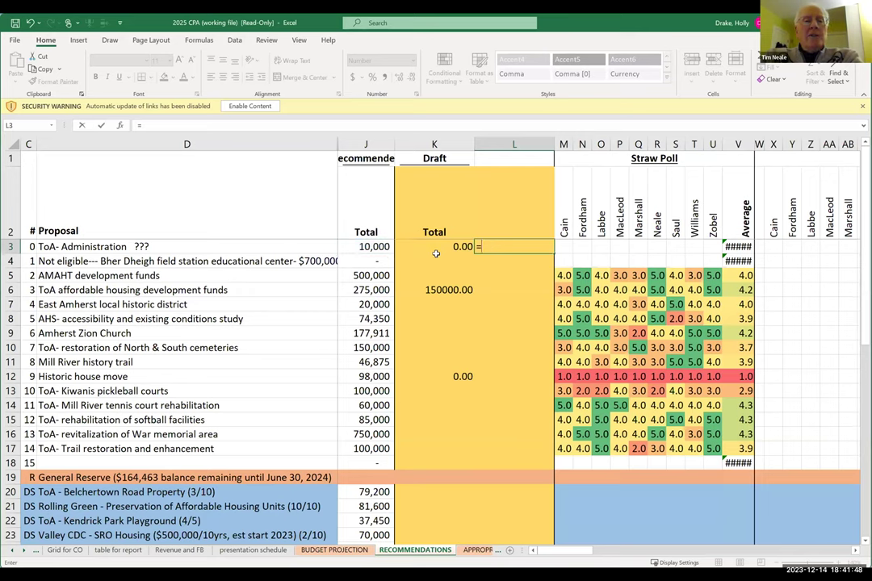
left_click(440, 252)
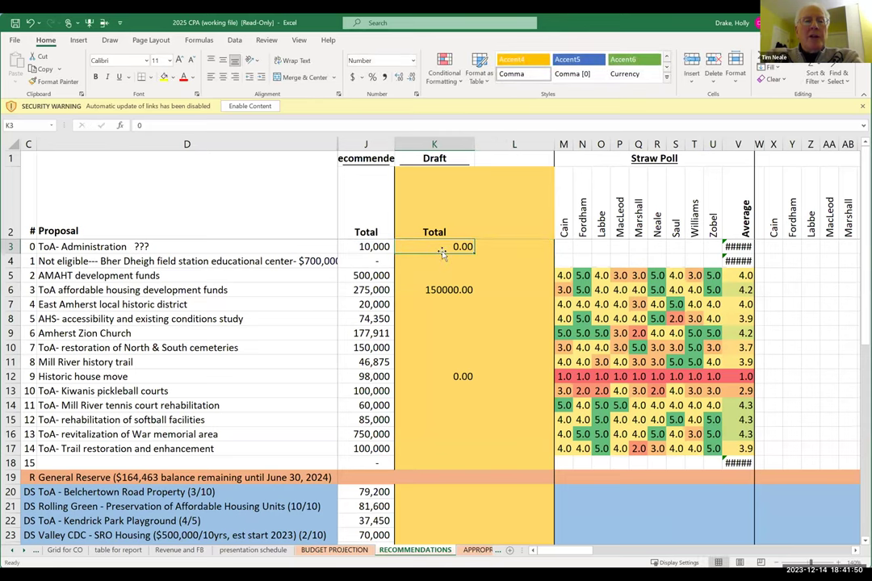
Enter the formula =K3-J3 in L3 and fill it down the new column to L18
left_click(526, 247)
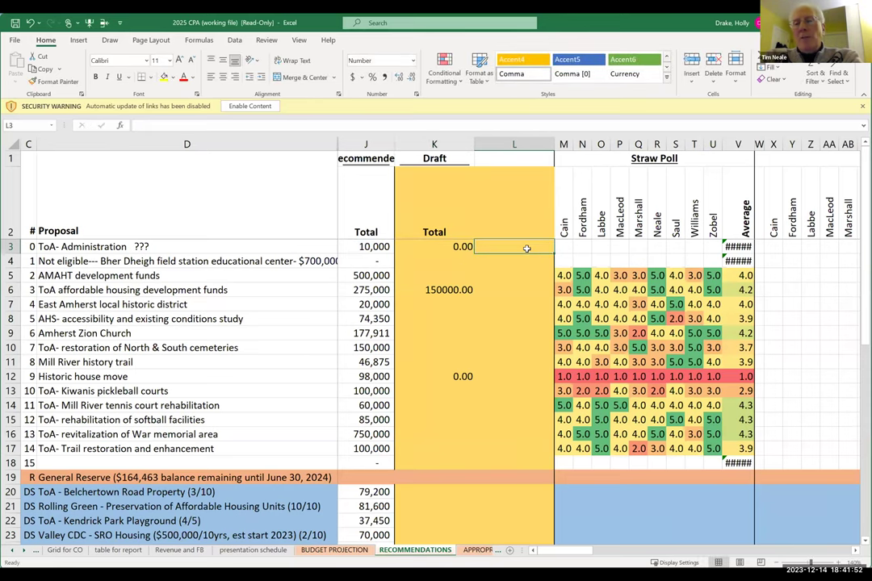
type("=")
left_click(450, 247)
type("-J3")
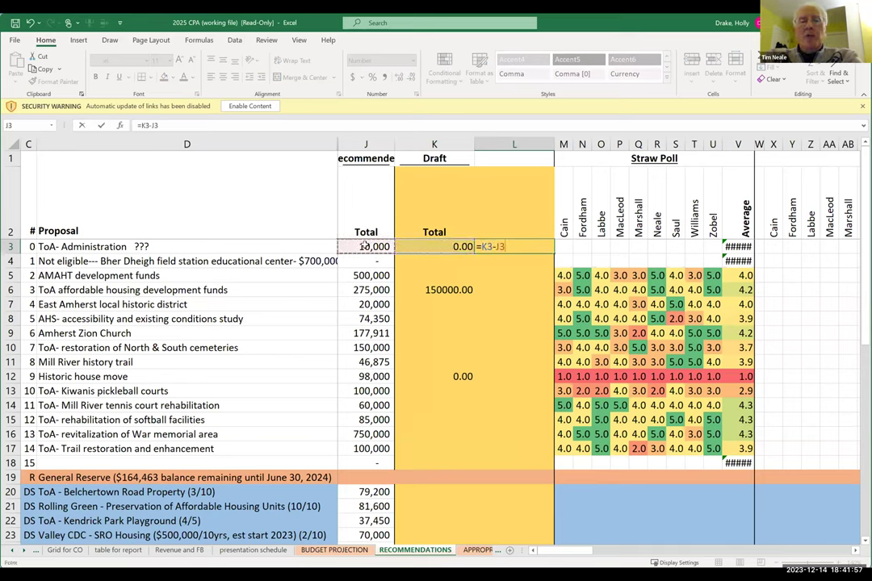
key("Return")
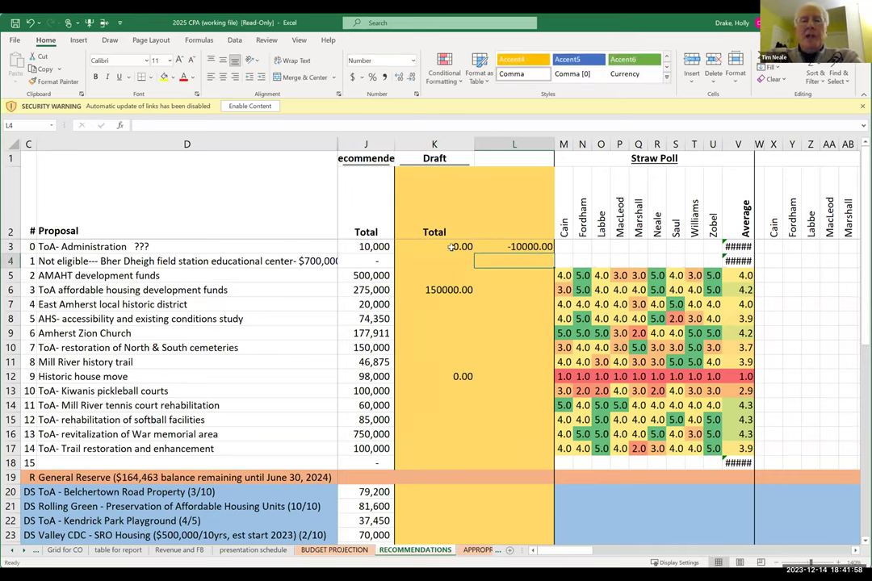
left_click(525, 247)
left_click_drag(553, 253, 529, 487)
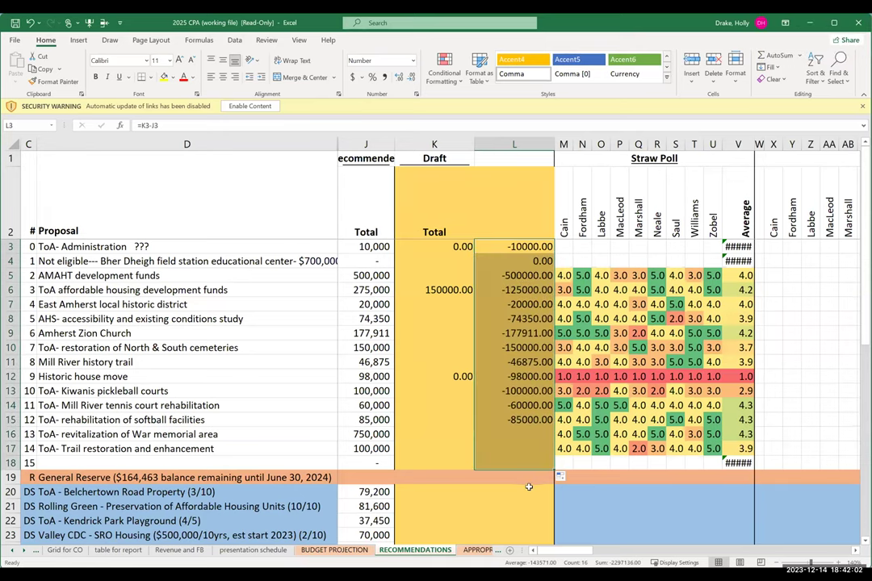
left_click(531, 479)
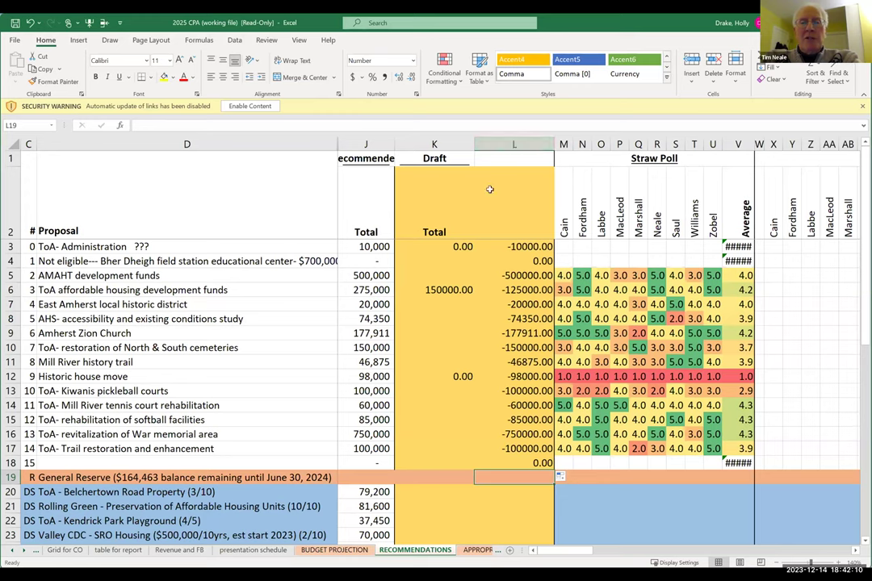
Format the draft totals and differences in K3:L18 in the comma style with thousands separators
mouse_move(432, 248)
left_mouse_down()
mouse_move(485, 323)
mouse_move(517, 465)
left_mouse_up()
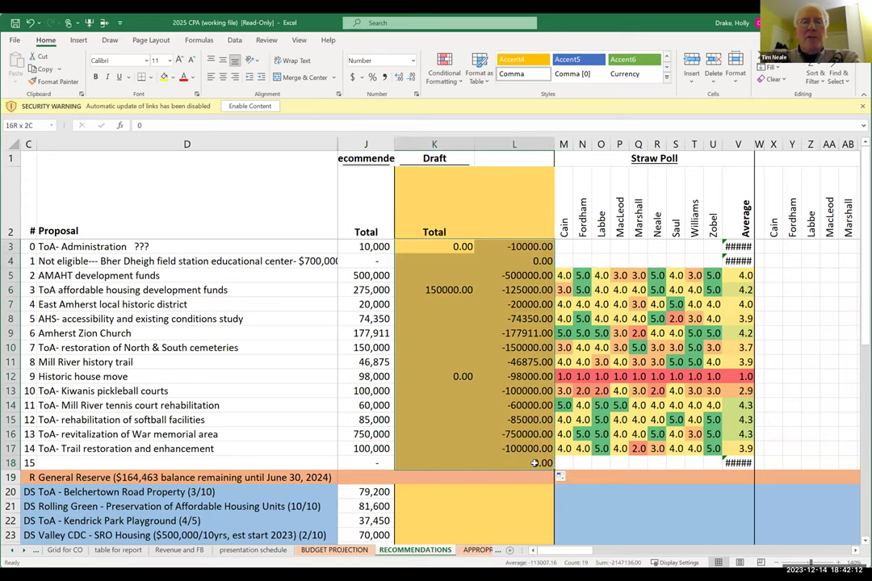
left_click(411, 78)
left_click(411, 78)
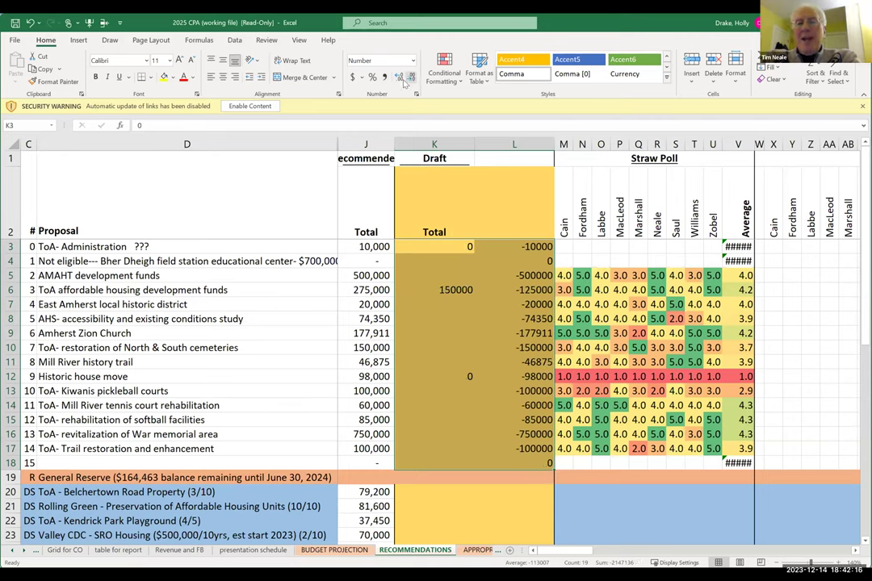
left_click(385, 78)
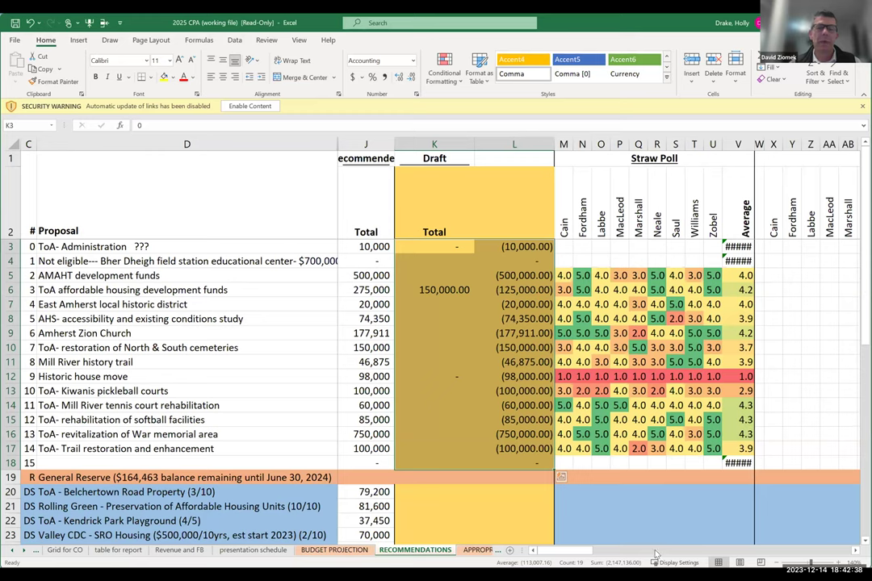
Delete the difference column L between the Draft total and the straw poll
left_click(529, 144)
right_click(531, 145)
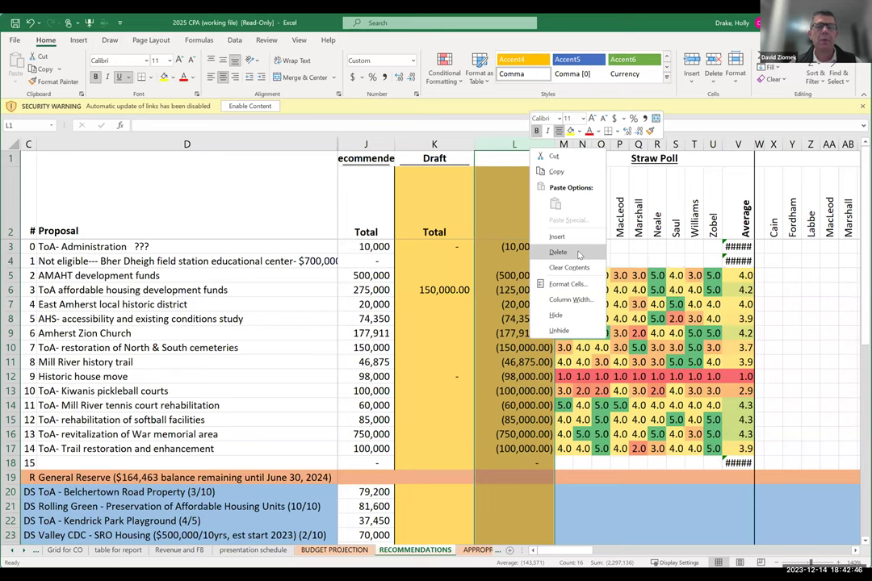
left_click(578, 255)
Sum the draft totals in the General Reserve row with =SUM(K3:K18) in K19
left_click(442, 476)
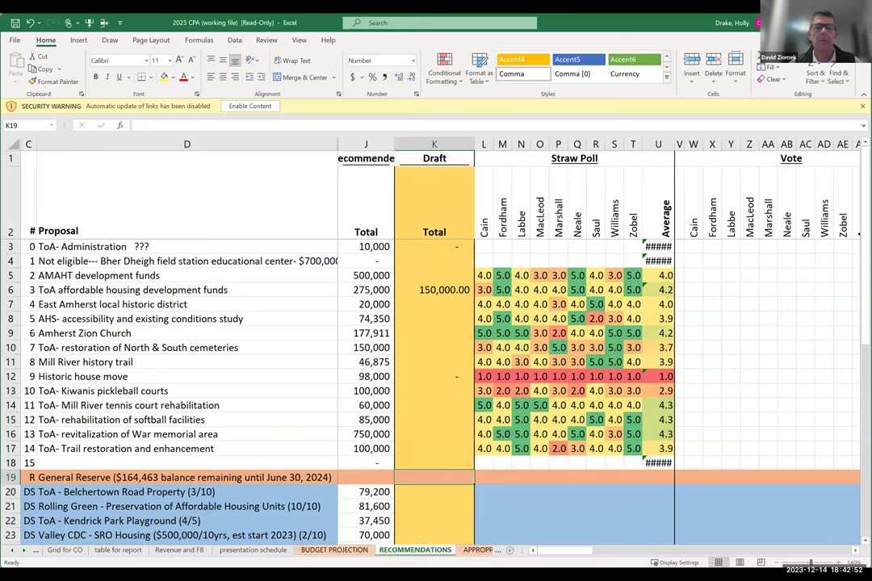
key("alt+equal")
left_click(434, 247)
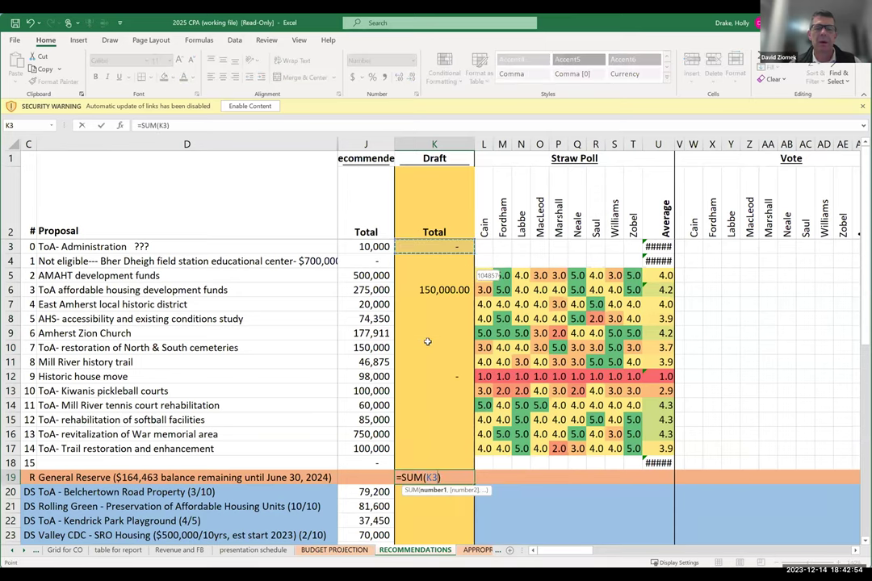
left_click_drag(434, 246, 441, 463)
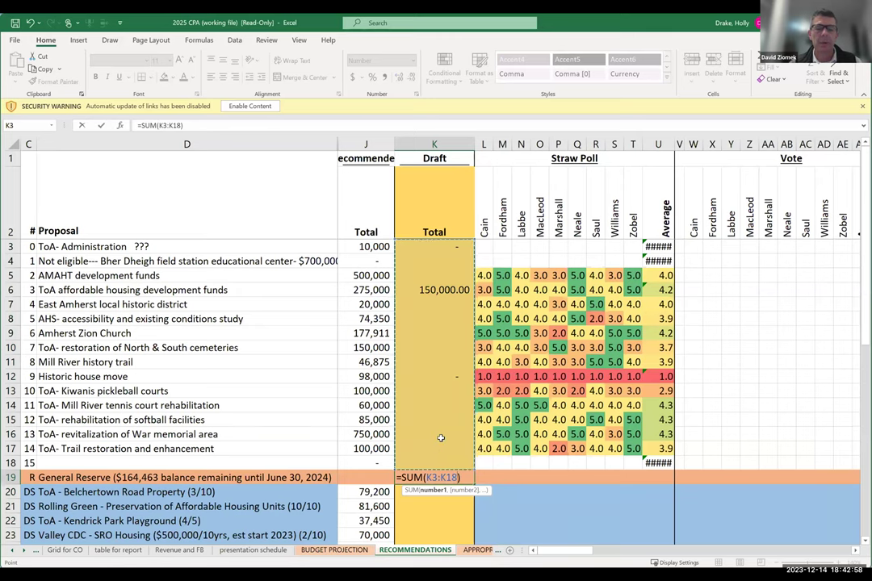
key("Return")
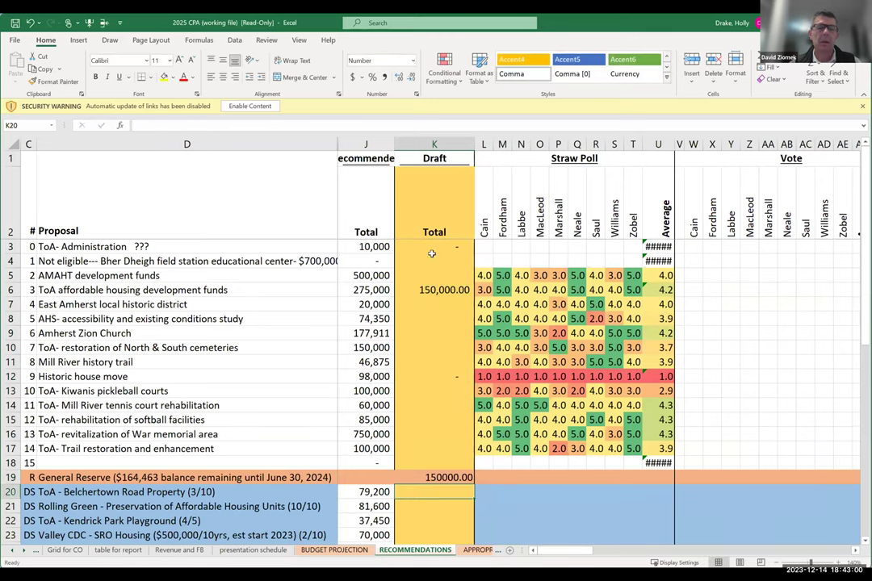
Format the draft amounts in K3:K19 in the comma style with no decimal places
mouse_move(433, 246)
left_mouse_down()
mouse_move(432, 470)
mouse_move(432, 462)
left_mouse_up()
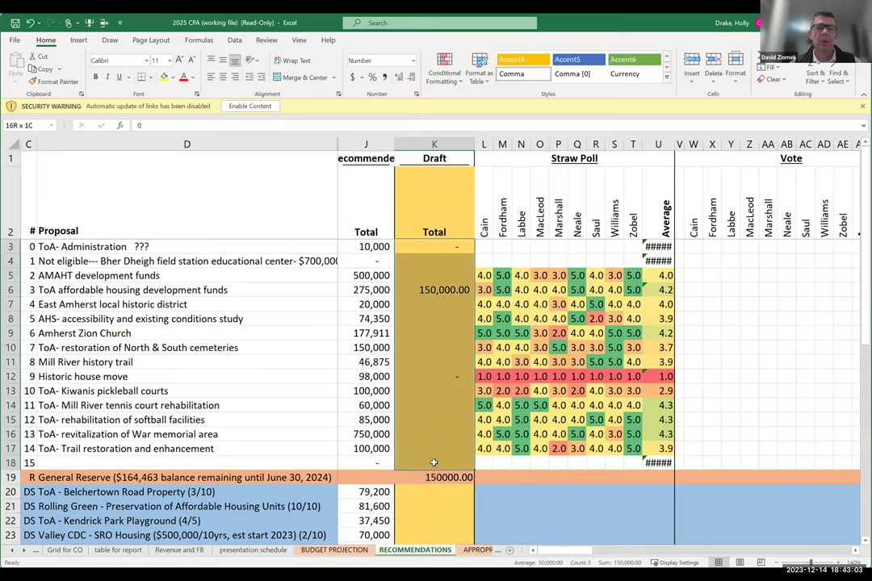
left_click(412, 78)
left_click(412, 78)
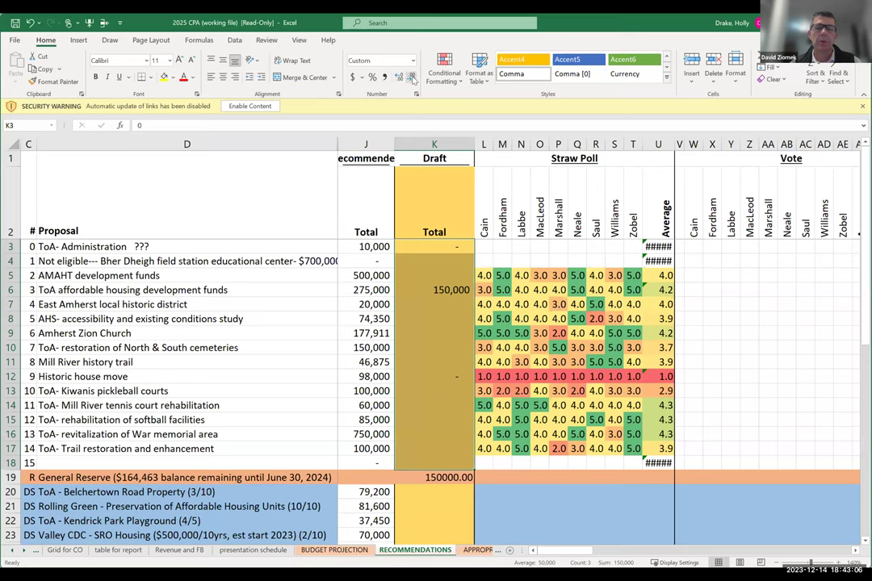
left_click_drag(439, 248, 418, 477)
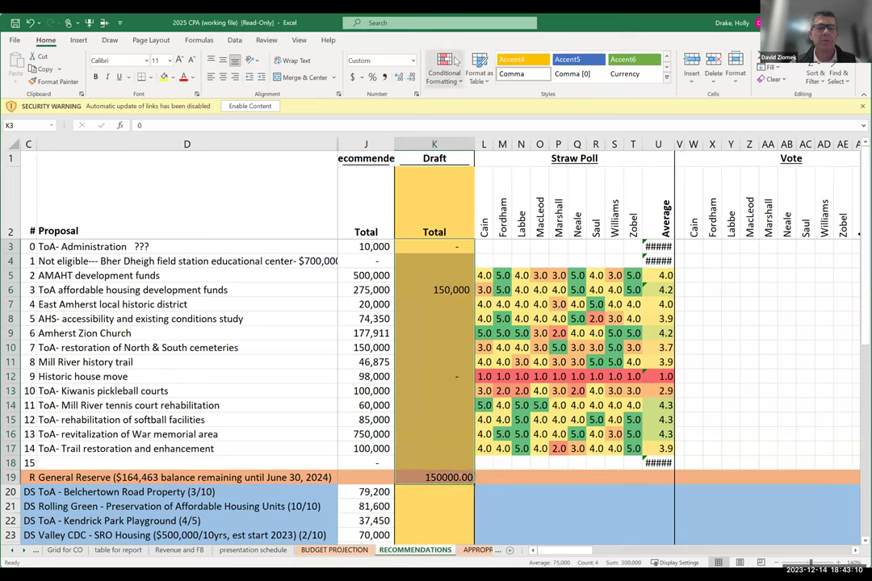
left_click(384, 77)
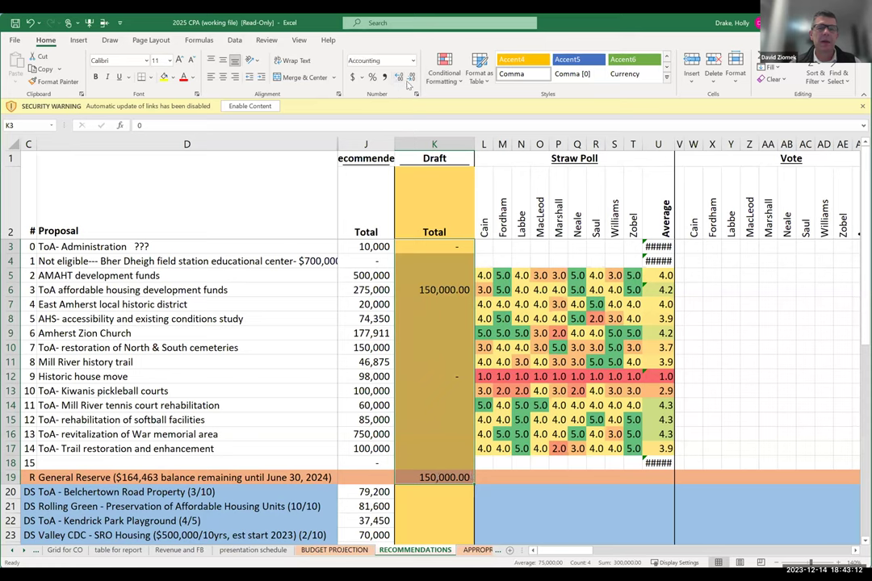
left_click(410, 78)
left_click(410, 77)
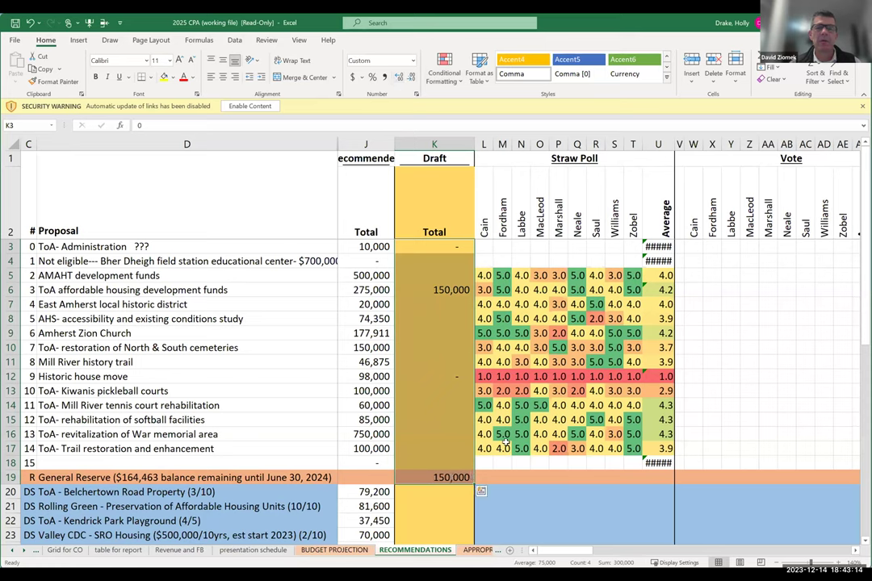
Insert a new column L before the straw poll columns and select its General Reserve cell L19
left_click(476, 144)
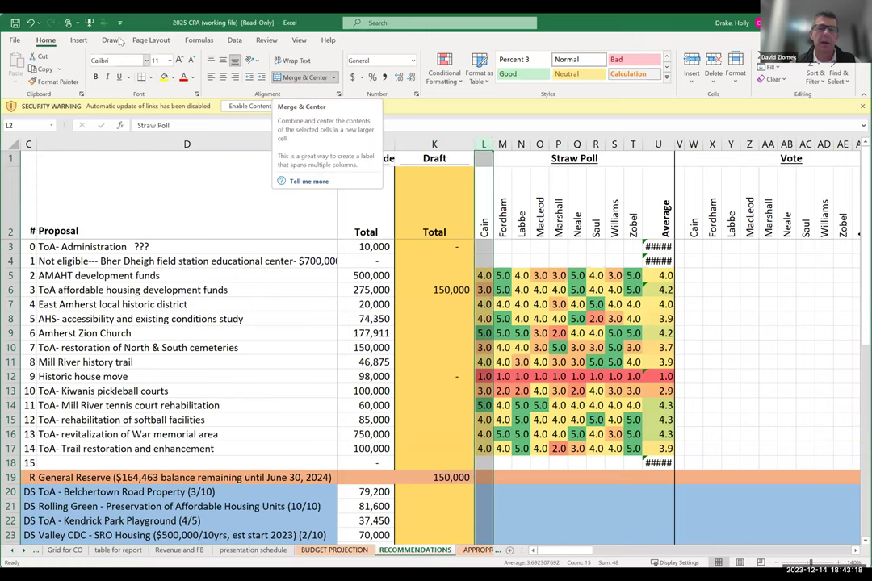
key("ctrl+shift+plus")
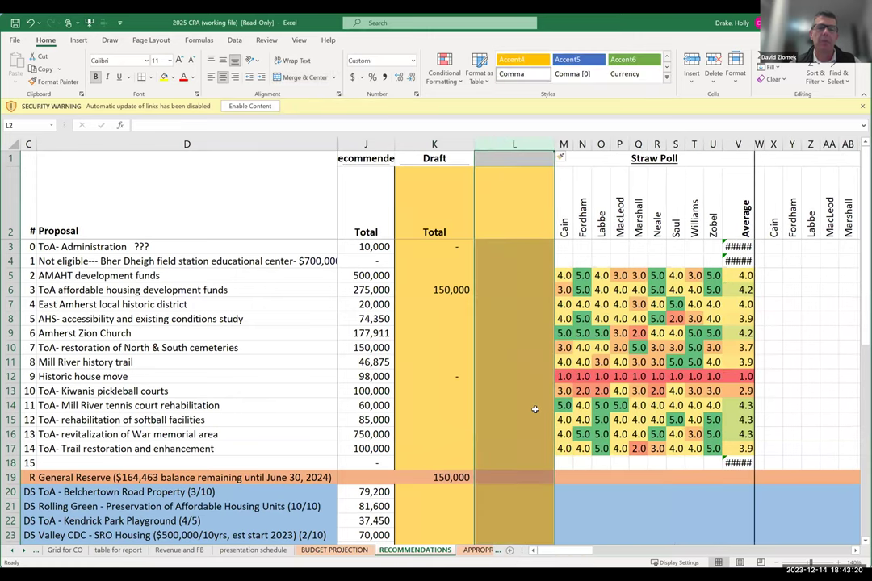
left_click(502, 478)
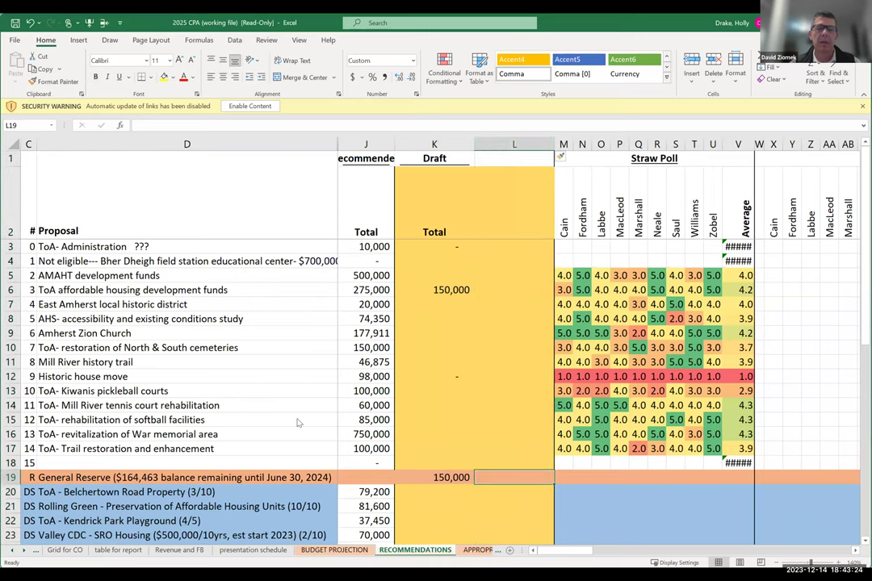
Unhide the recommended funding category columns between the Proposal column D and the Total column J
scroll(297, 419, "down", 5)
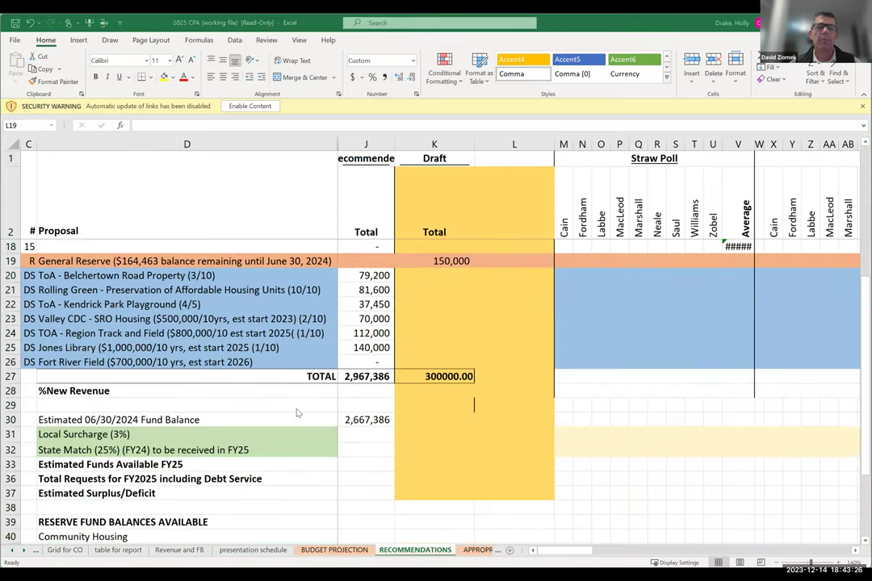
scroll(297, 413, "down", 5)
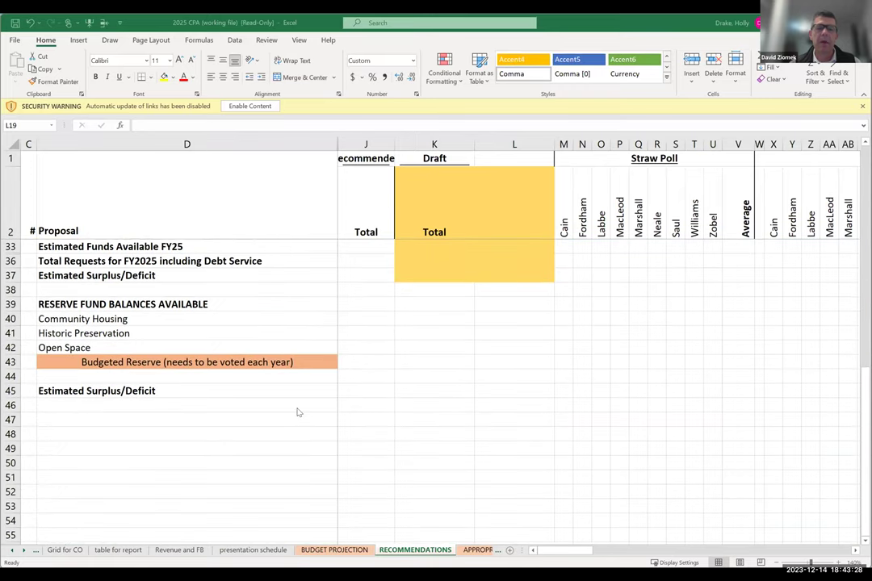
scroll(297, 413, "up", 10)
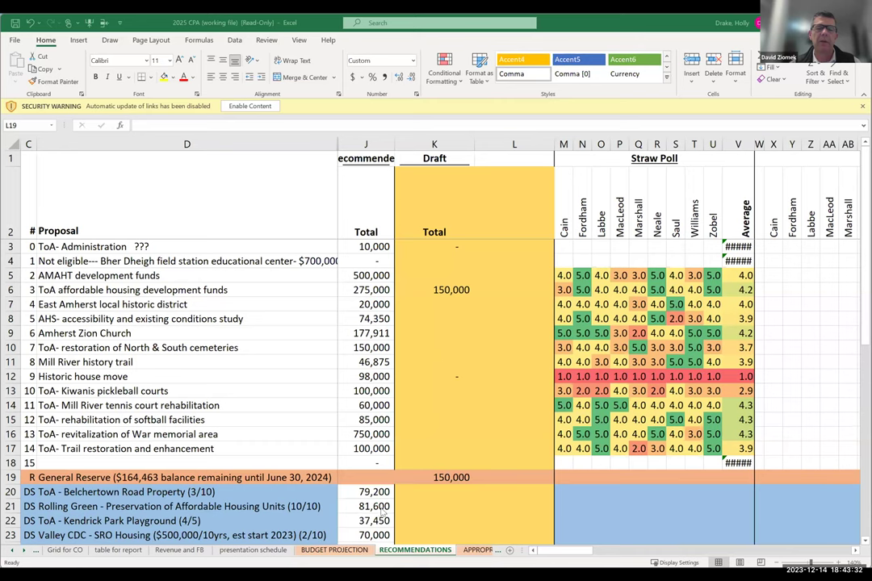
scroll(375, 477, "down", 1)
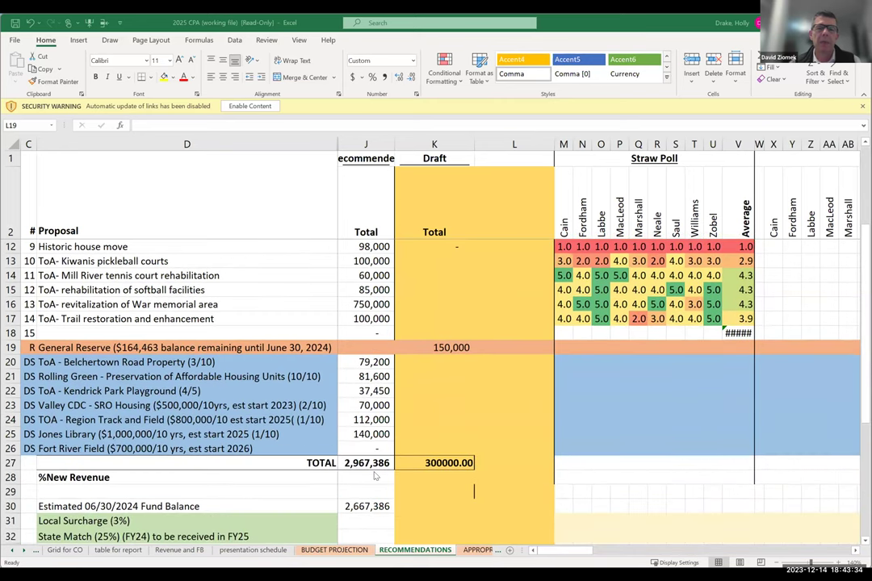
scroll(355, 323, "up", 3)
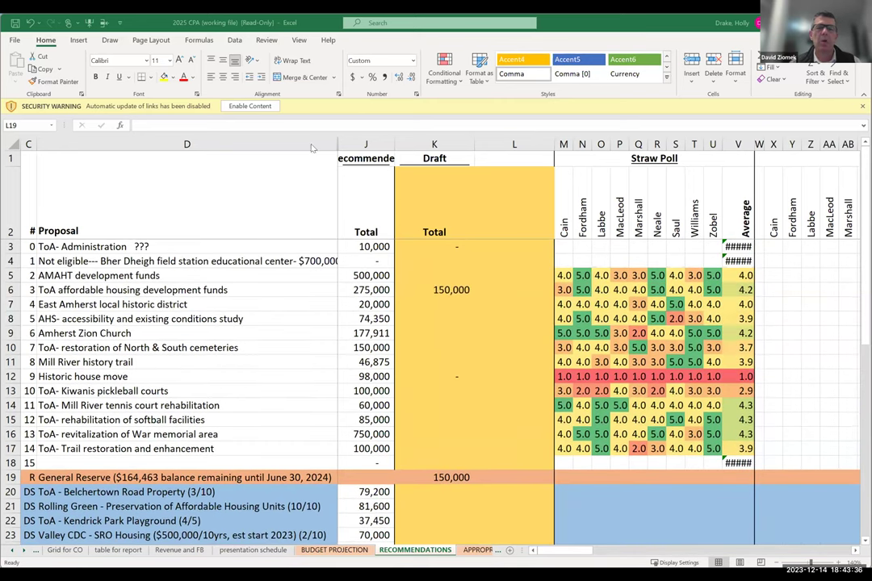
left_click_drag(258, 143, 358, 142)
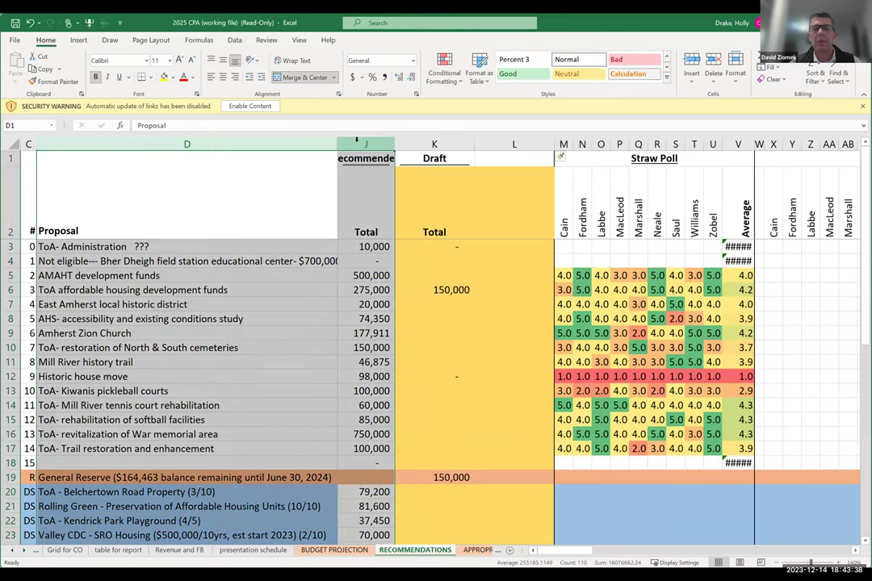
right_click(360, 145)
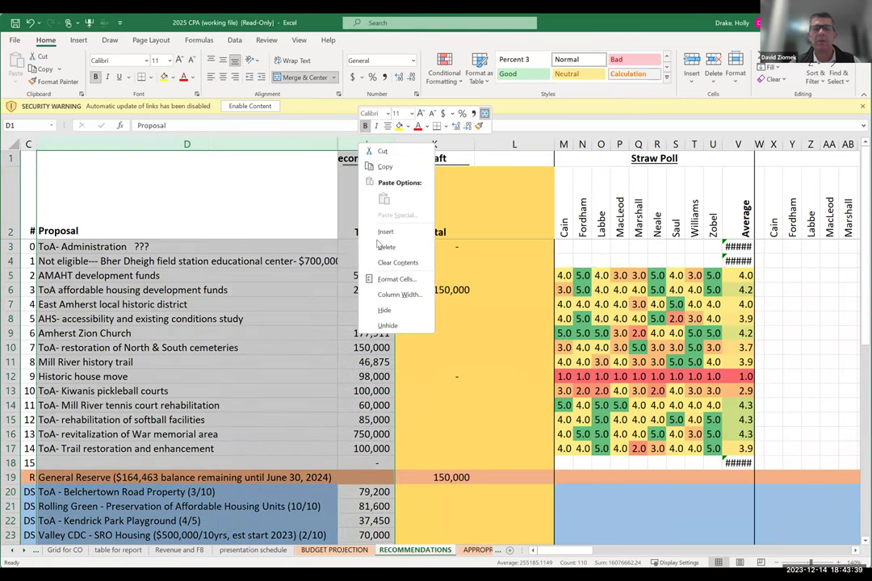
left_click(387, 325)
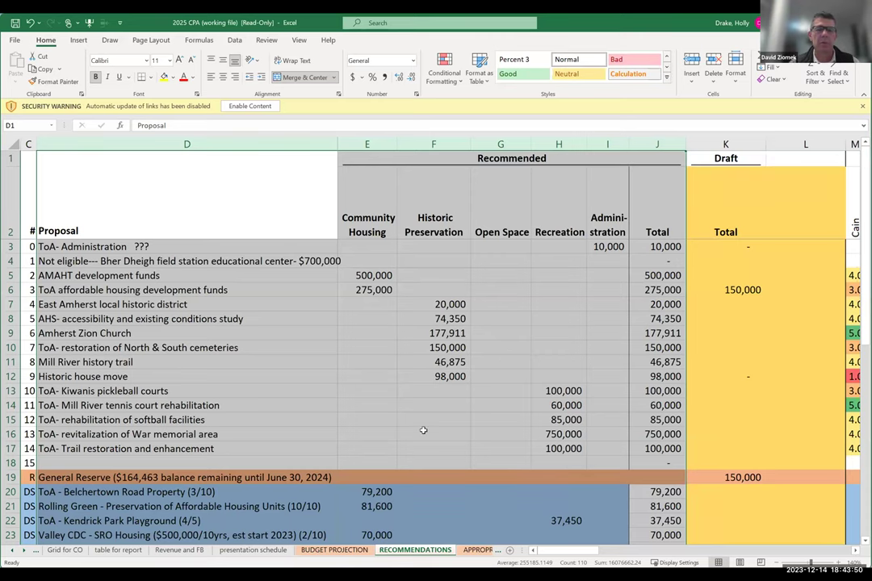
Review the requested totals, available funds, surplus/deficit rows and the draft and straw poll columns on the RECOMMENDATIONS sheet
scroll(423, 430, "down", 7)
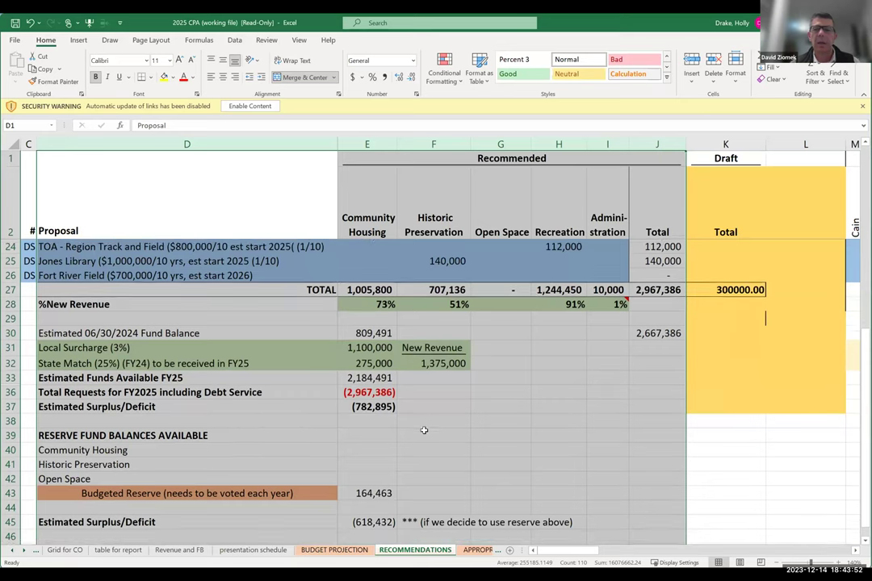
scroll(423, 430, "up", 1)
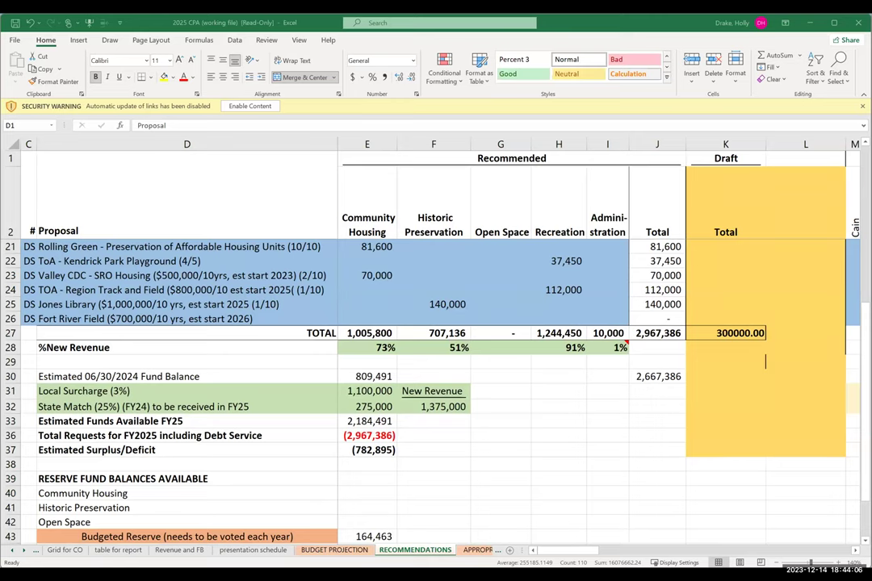
scroll(559, 365, "right", 3)
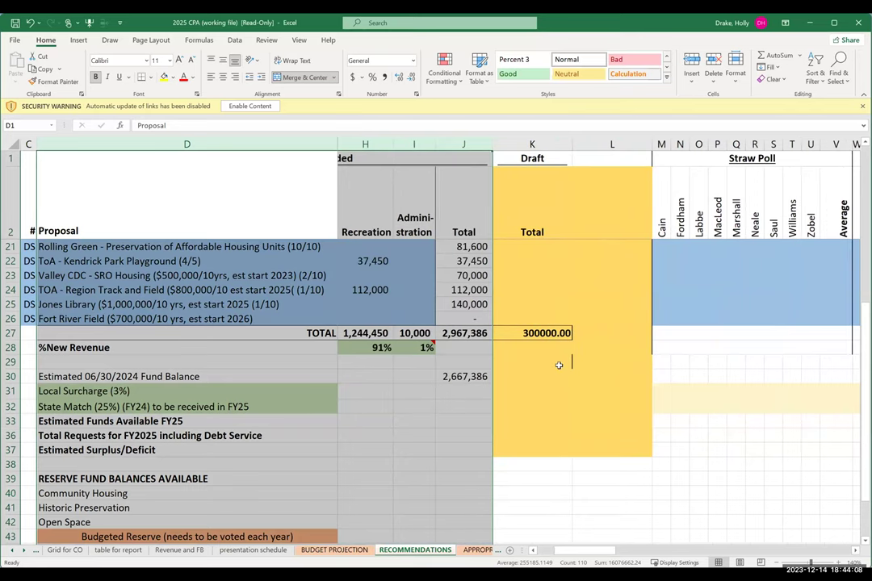
scroll(536, 348, "up", 3)
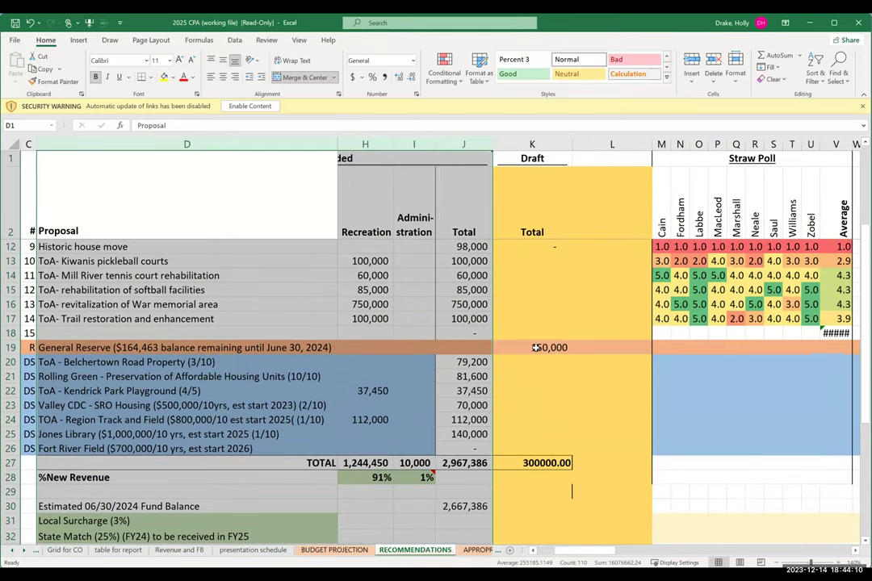
scroll(536, 347, "up", 3)
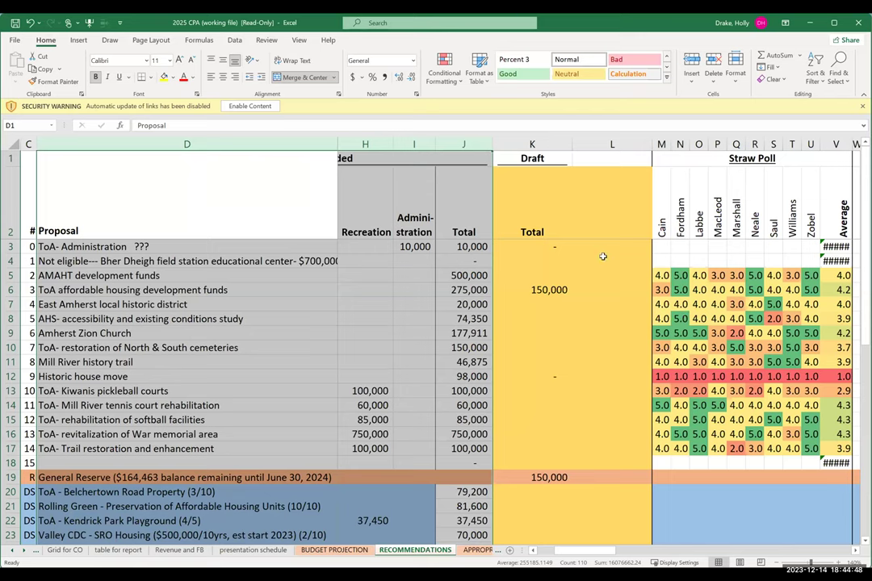
left_click(630, 247)
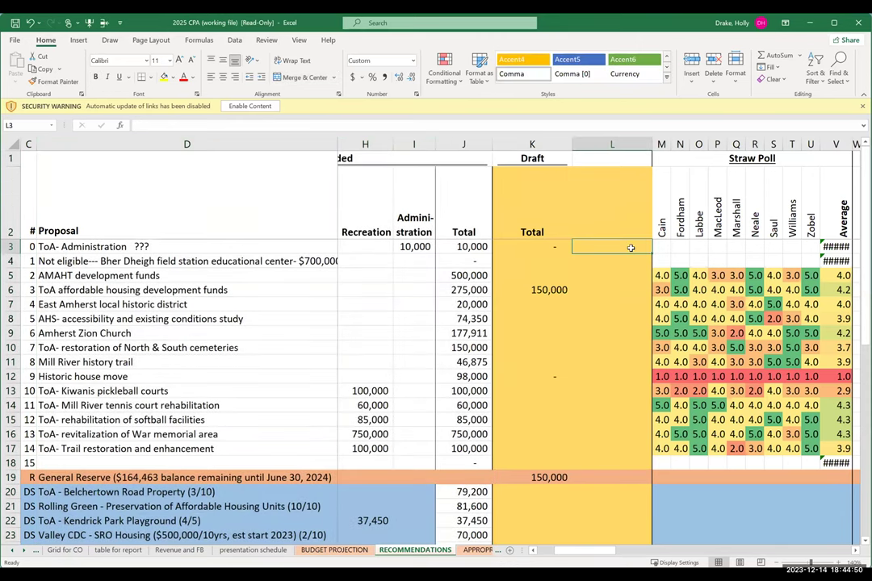
left_click(392, 330)
scroll(391, 329, "down", 8)
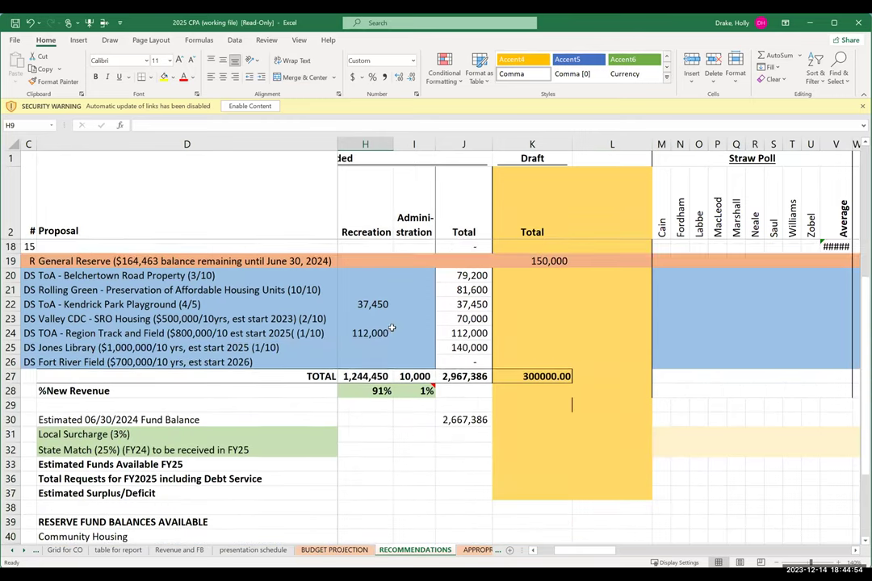
scroll(530, 555, "right", 5)
scroll(529, 555, "left", 5)
scroll(530, 555, "left", 3)
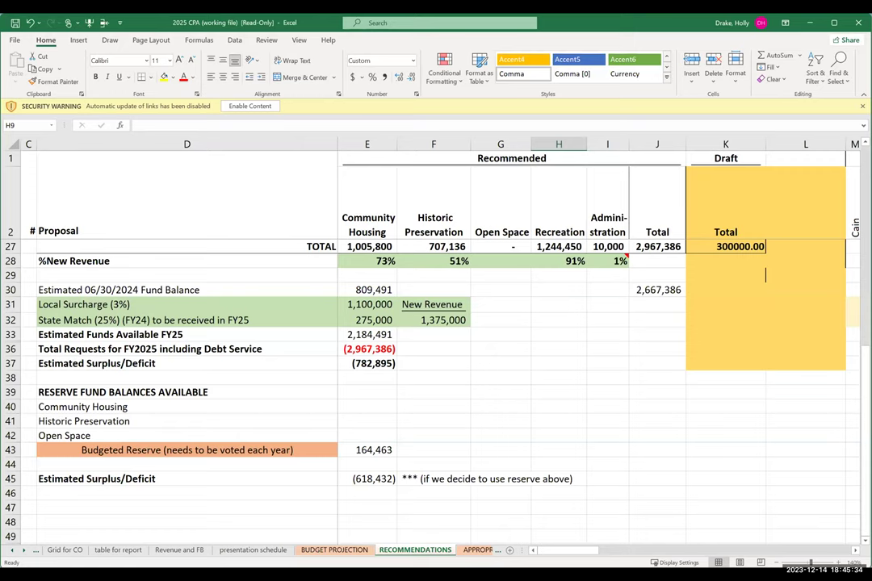
scroll(649, 481, "right", 4)
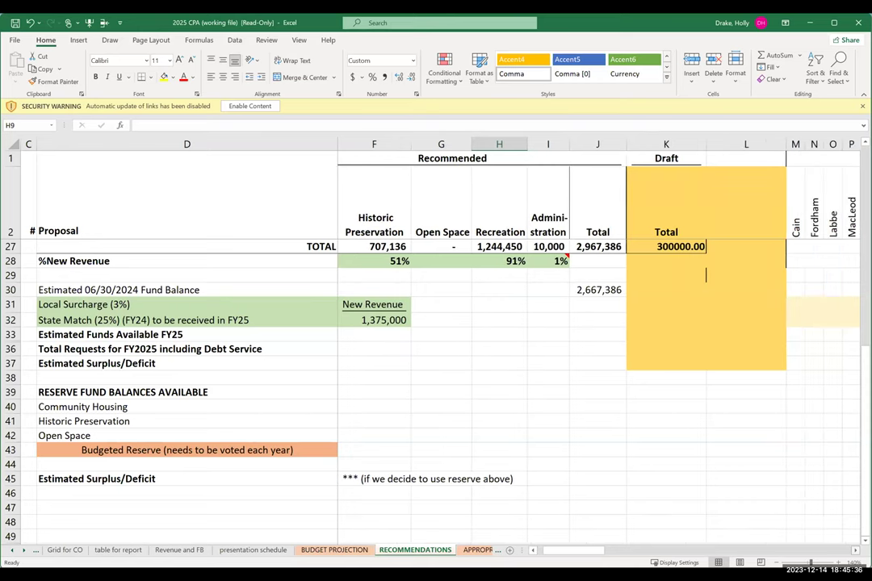
Calculate draft minus requested amount in L3 with =K3-J3 and fill the formula down through L18
scroll(649, 481, "up", 1)
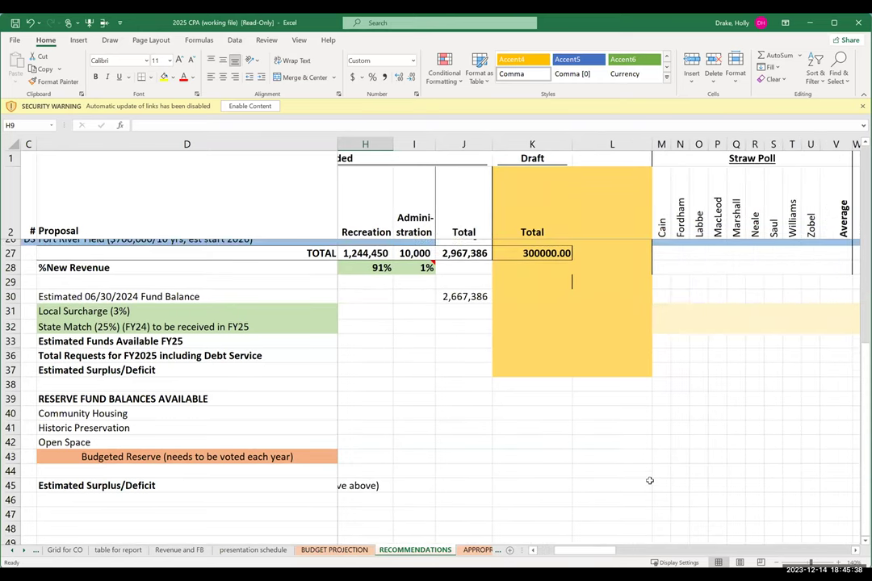
scroll(649, 481, "up", 8)
scroll(650, 483, "down", 1)
scroll(650, 483, "up", 1)
left_click(623, 246)
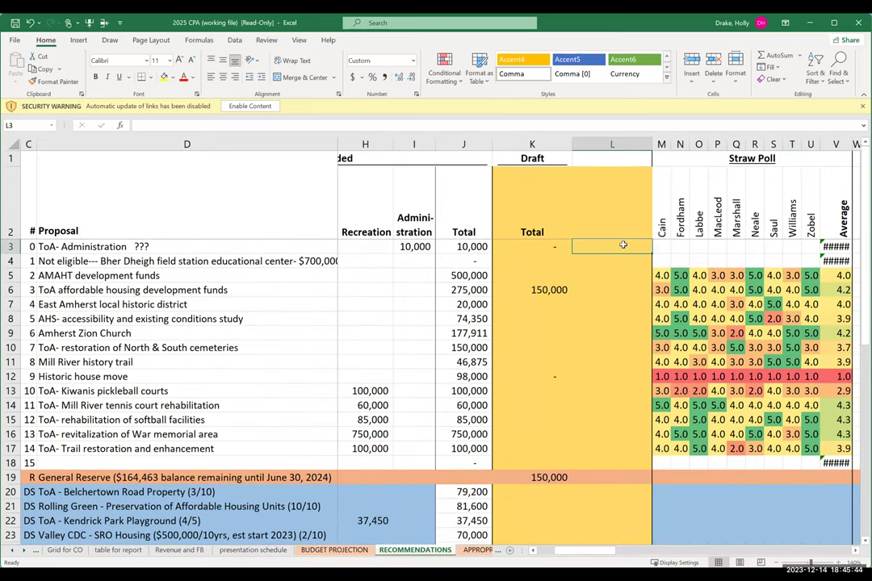
type("=")
left_click(546, 246)
type("-")
left_click(460, 246)
key("Return")
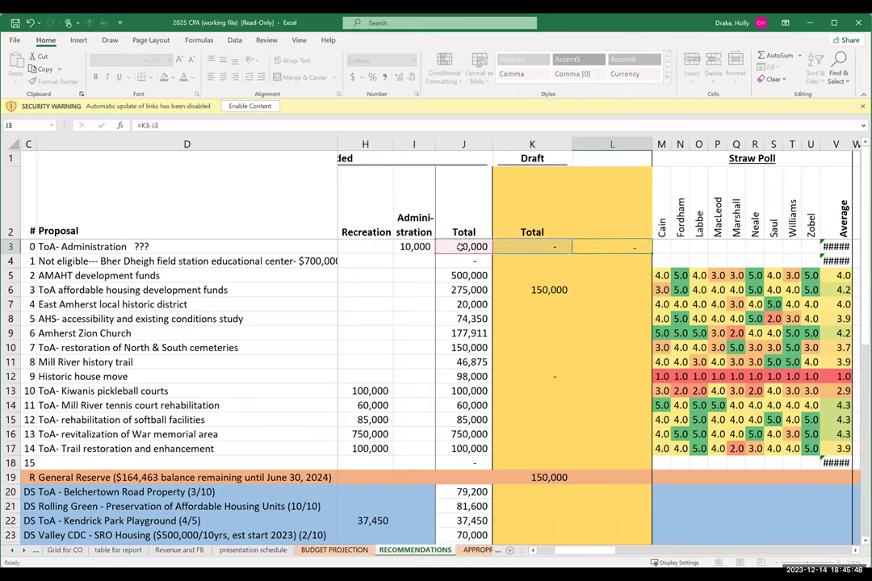
left_click_drag(651, 254, 625, 463)
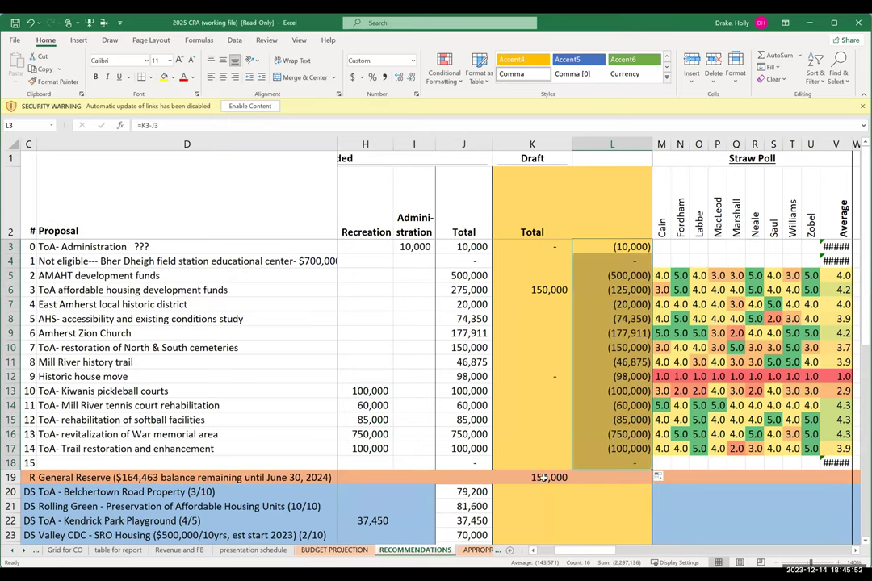
Copy the draft sum formula from K19 across to L19 in the General Reserve row
left_click(543, 477)
double_click(567, 478)
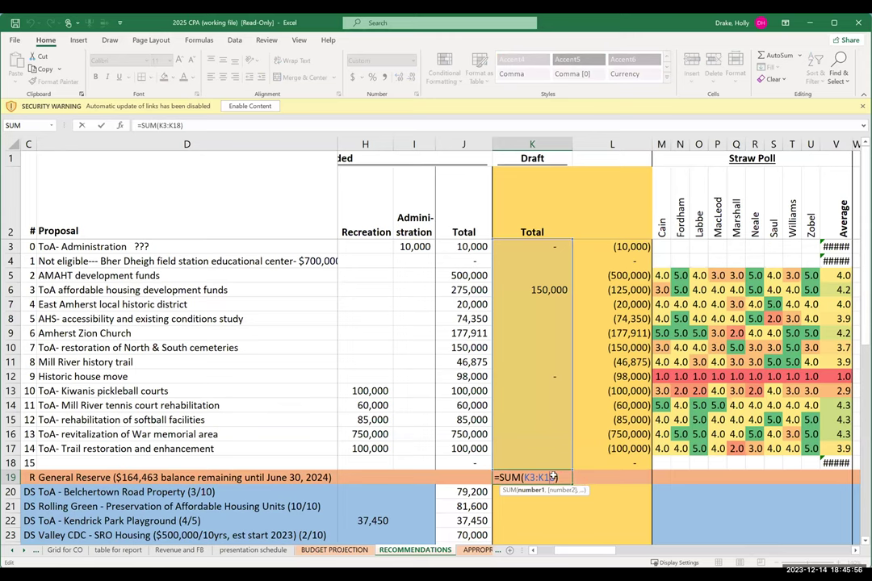
key("Escape")
left_click_drag(574, 485, 634, 483)
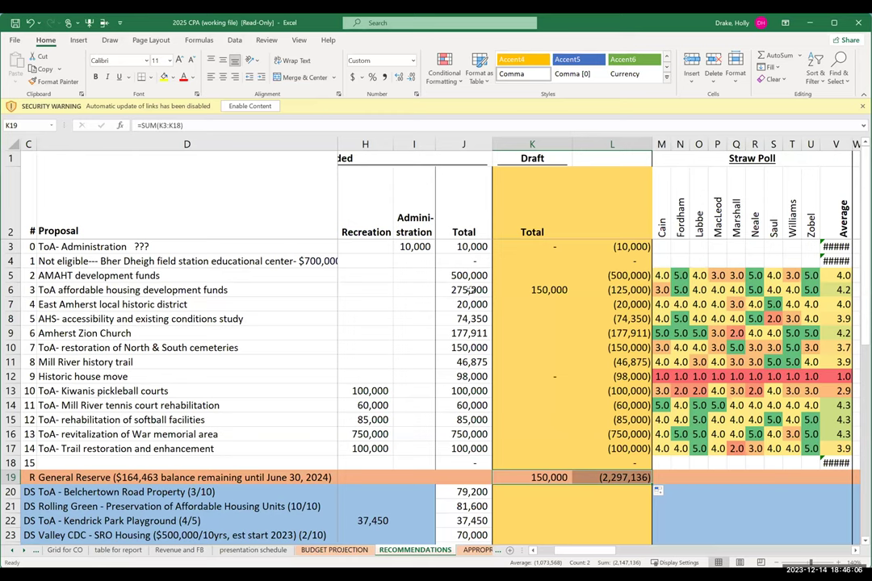
Replace the Historic house move total in J12 with 0
left_click(471, 376)
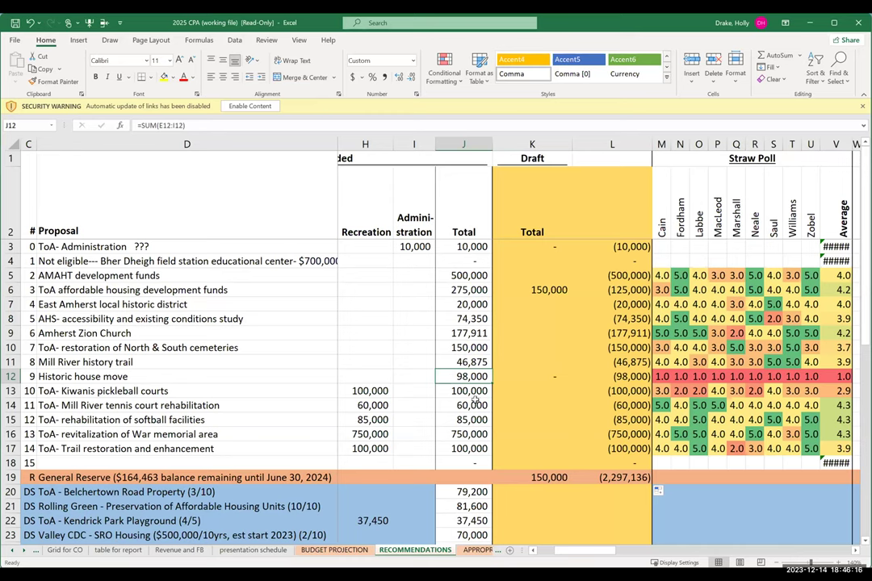
key("F2")
key("Escape")
type("0")
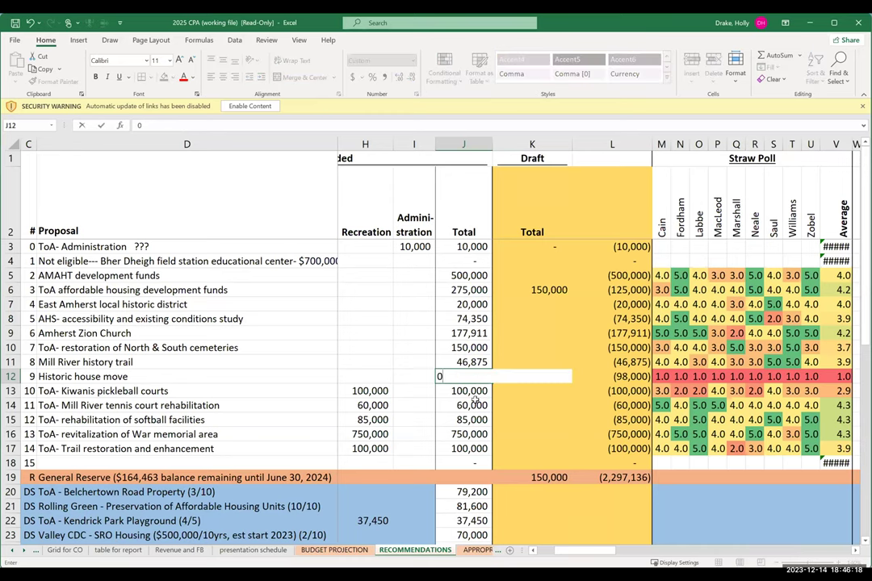
key("Return")
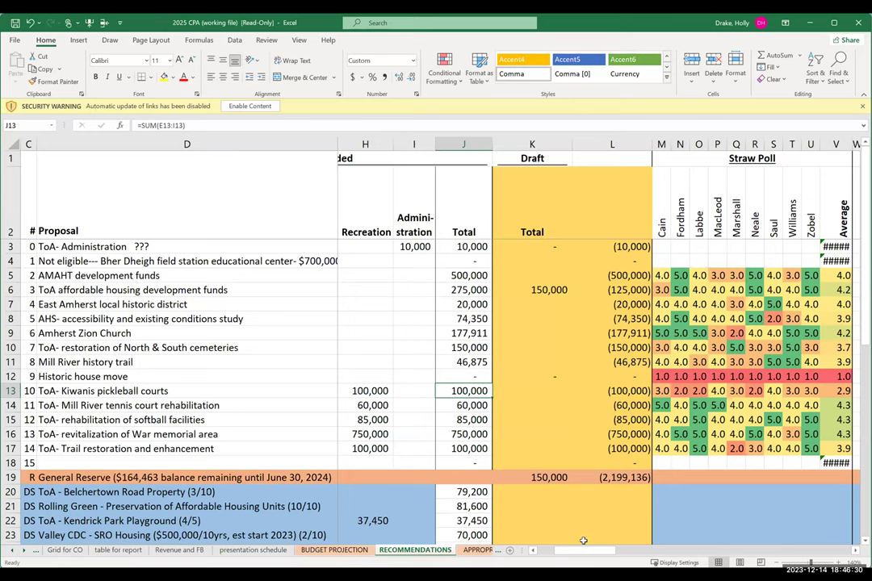
Examine how the overall total, total requests and estimated surplus/deficit below the proposals compare with the available funds
left_click_drag(563, 550, 547, 551)
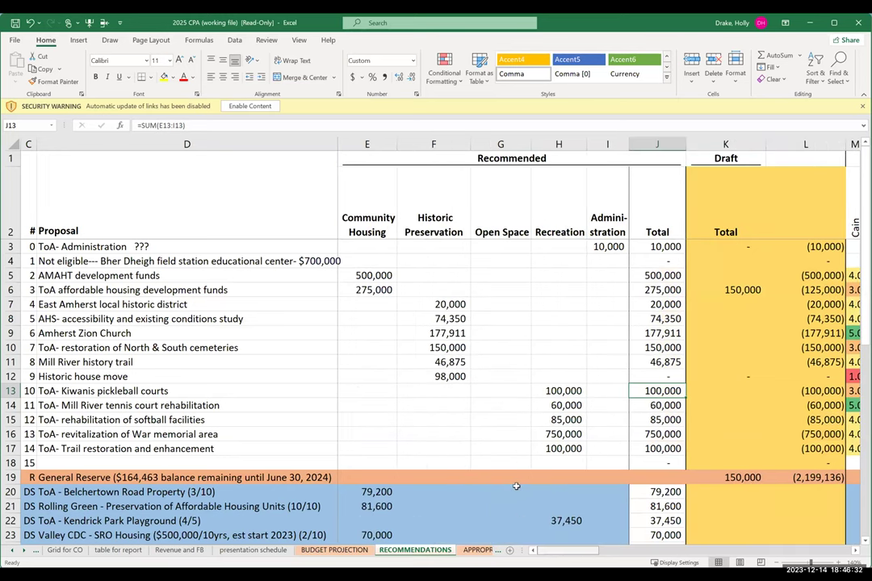
scroll(485, 456, "down", 1)
scroll(485, 457, "down", 6)
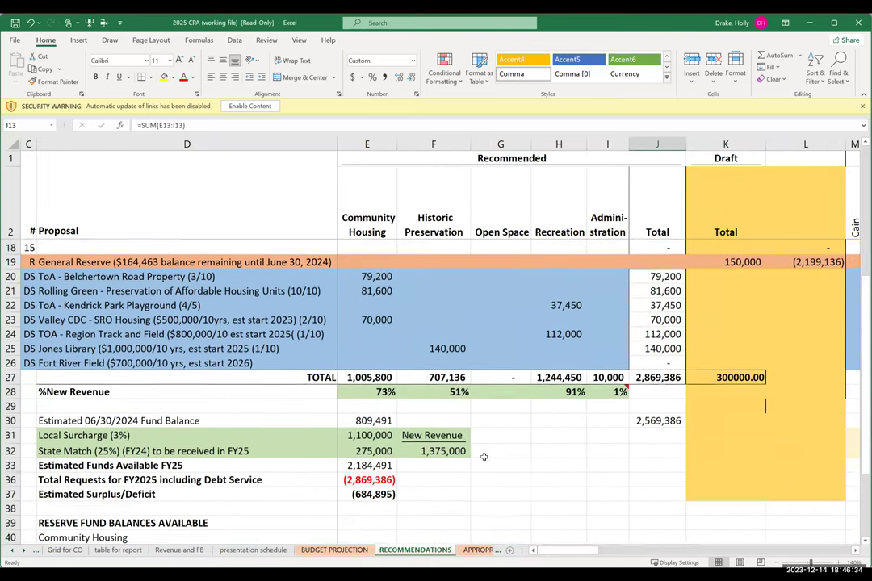
scroll(483, 457, "down", 1)
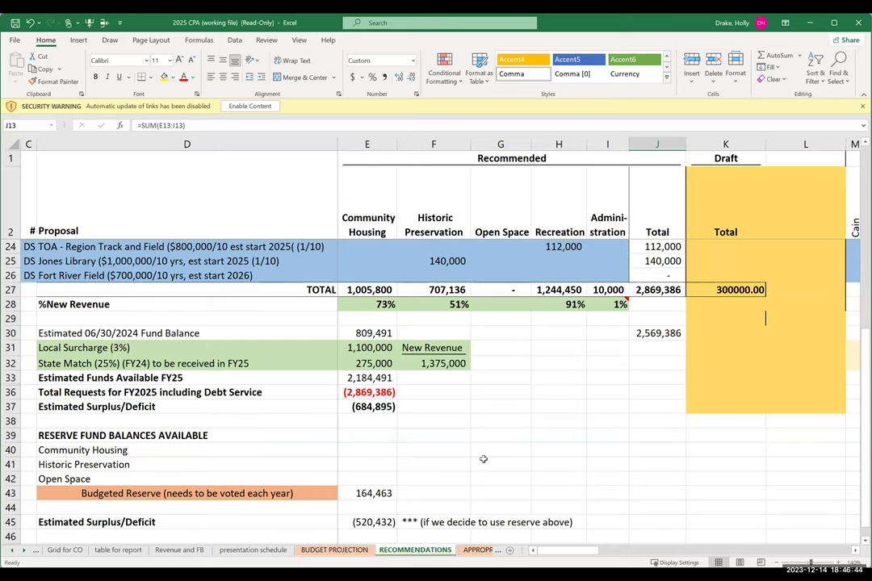
scroll(483, 459, "up", 4)
scroll(482, 459, "up", 3)
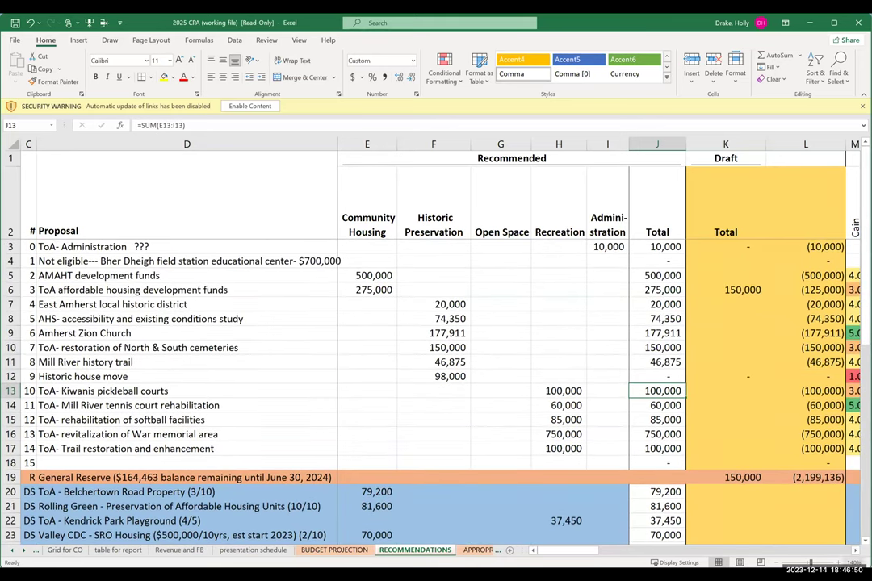
scroll(720, 464, "right", 1)
scroll(599, 343, "right", 3)
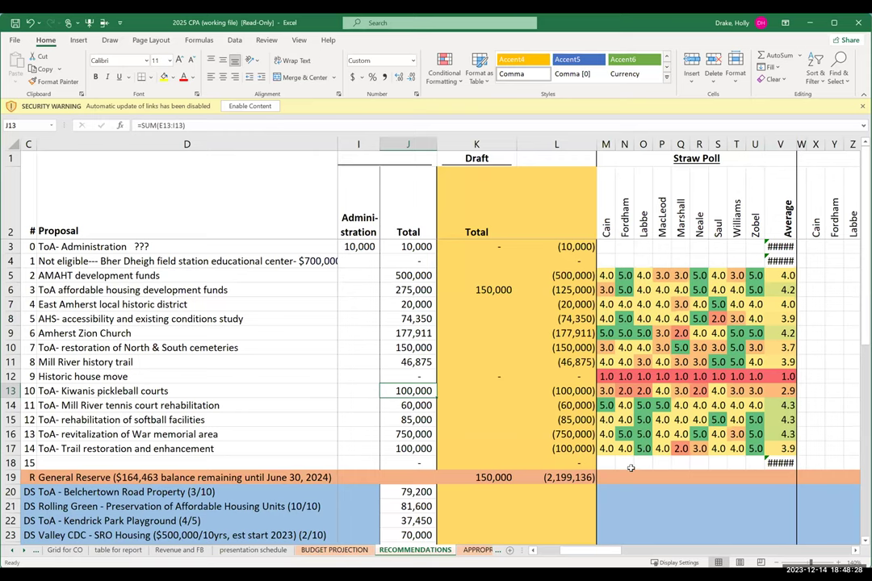
Enter draft amounts of 300000 for AMAHT development funds in K5 and 0 for the Kiwanis pickleball courts in K13
left_click(497, 276)
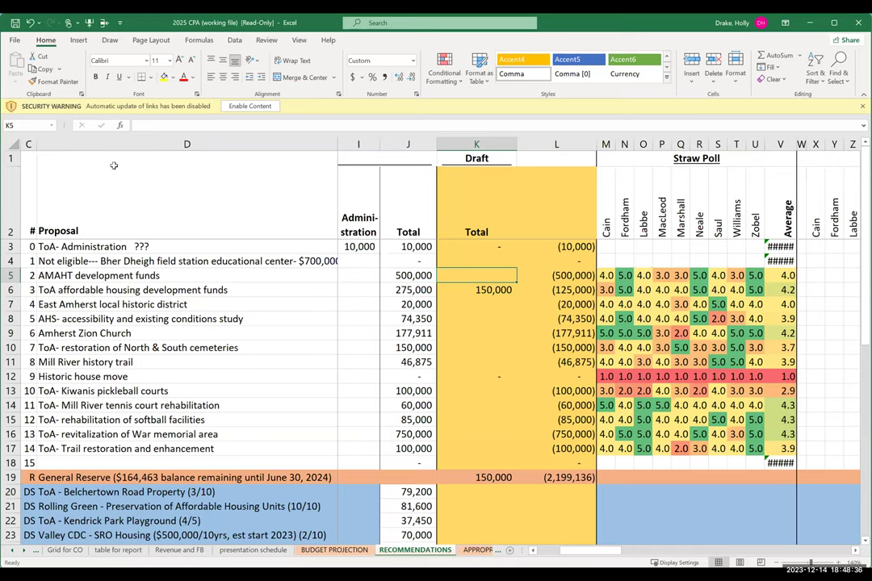
type("3")
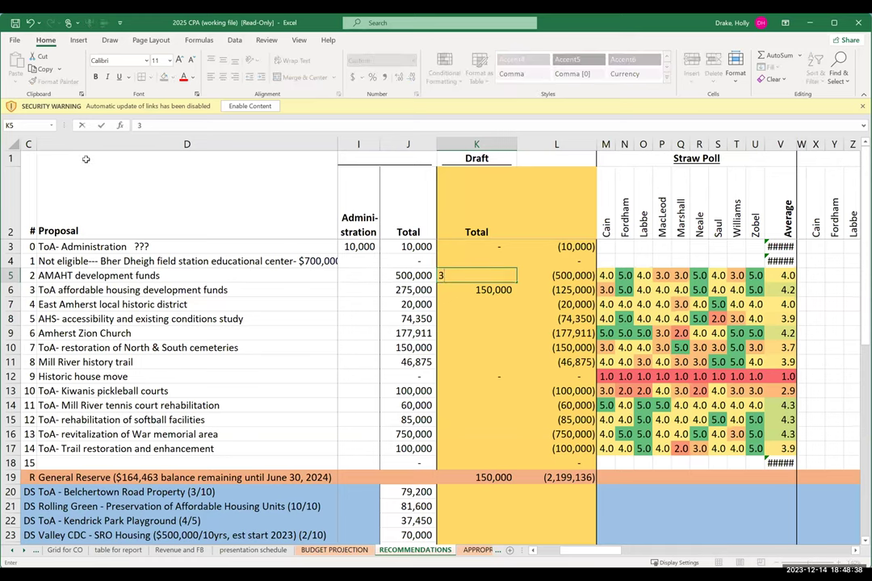
type("00000")
key("Return")
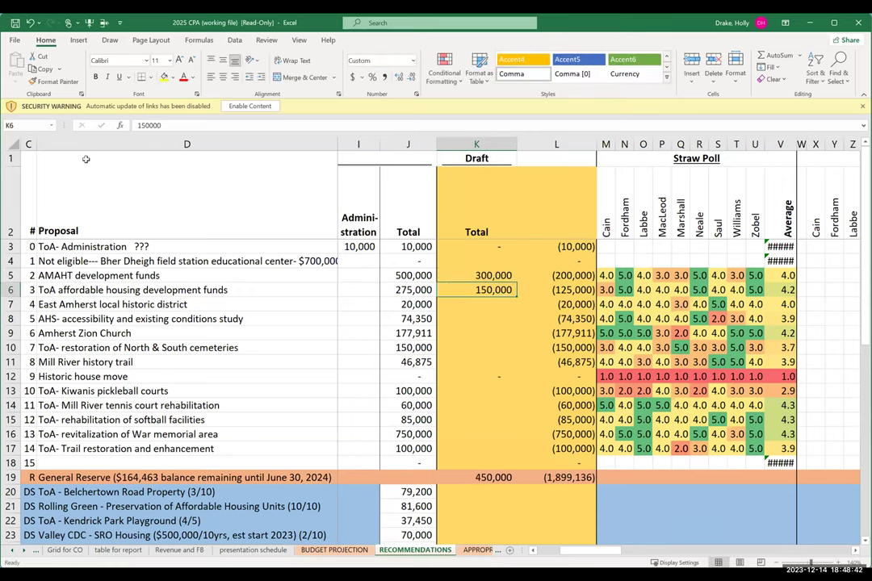
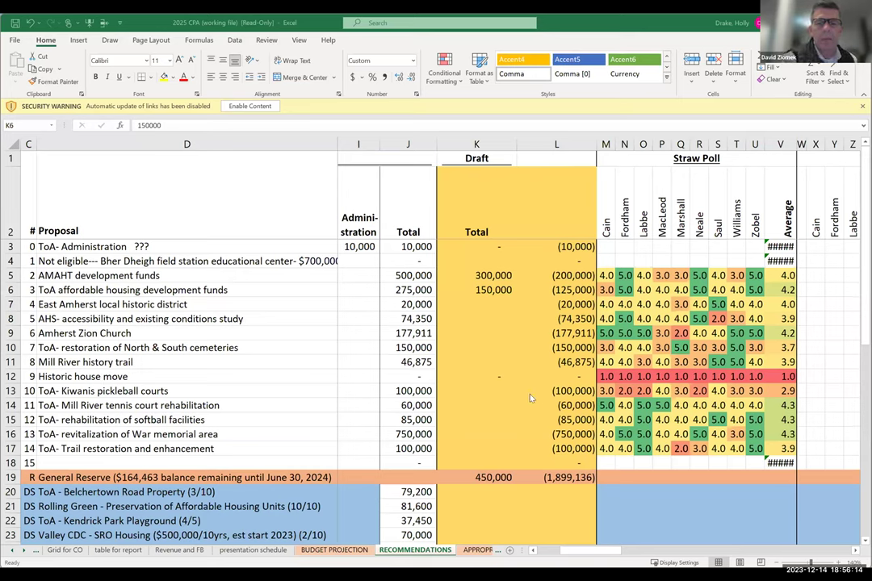
left_click(465, 391)
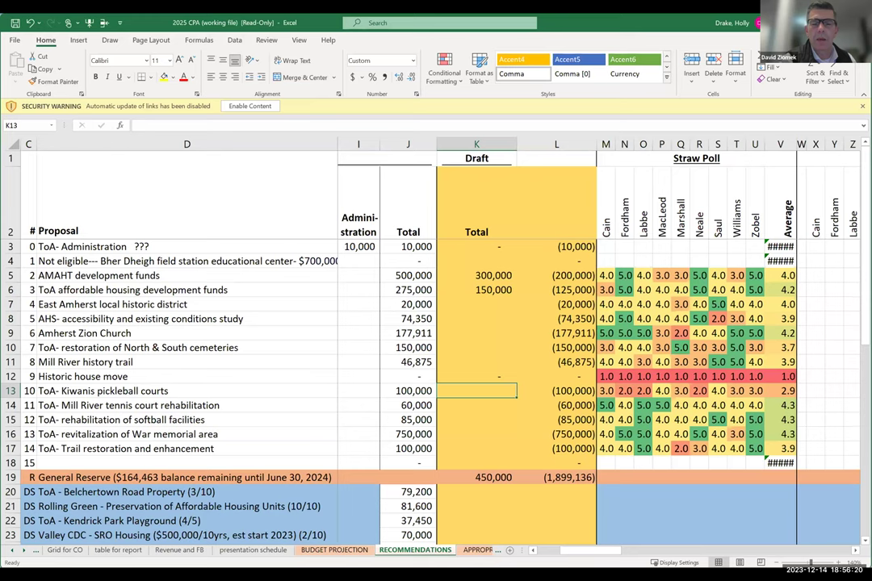
type("0")
key("Return")
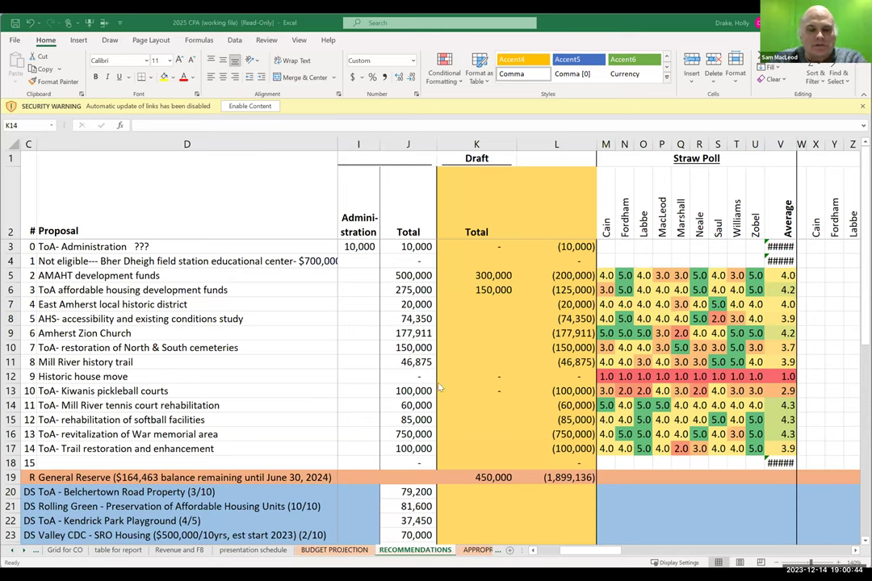
Set the Historic house move total in J12 to 98000
left_click(408, 376)
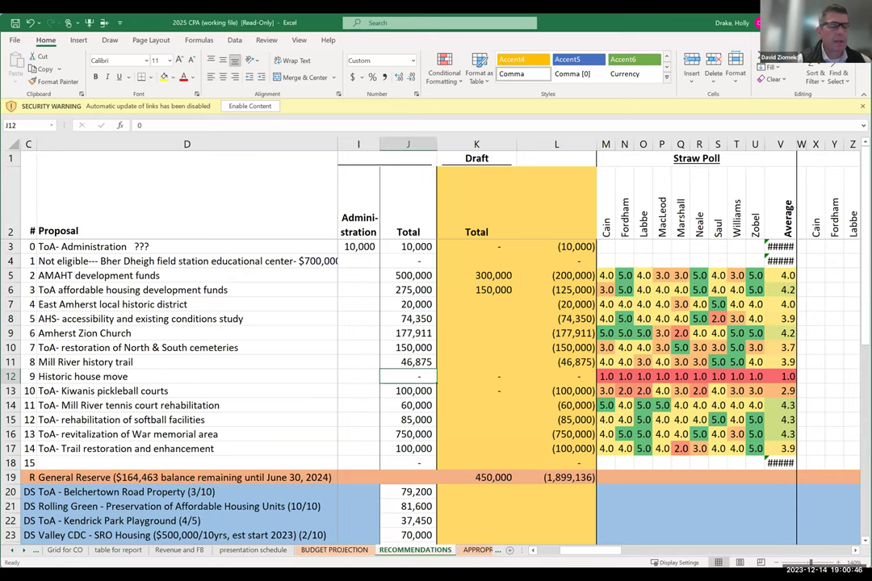
type("98,")
type("000")
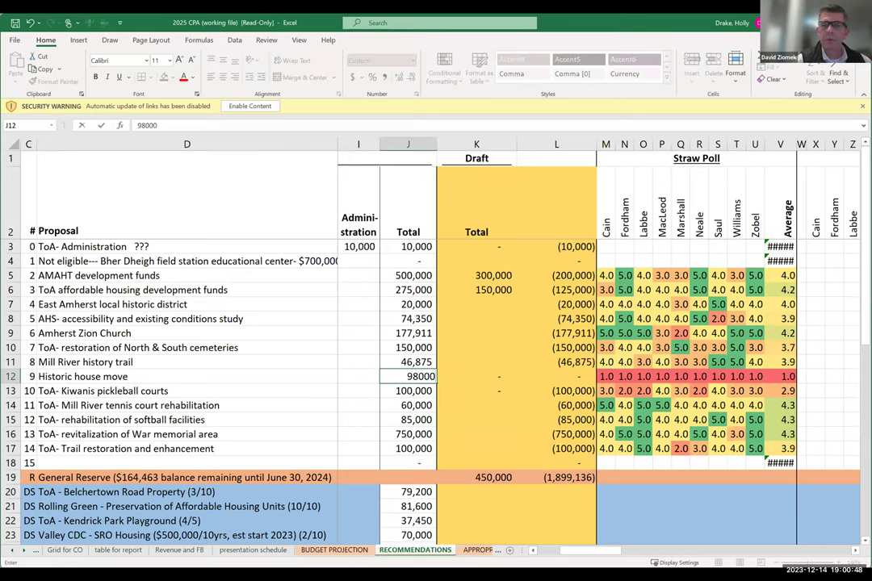
key("Return")
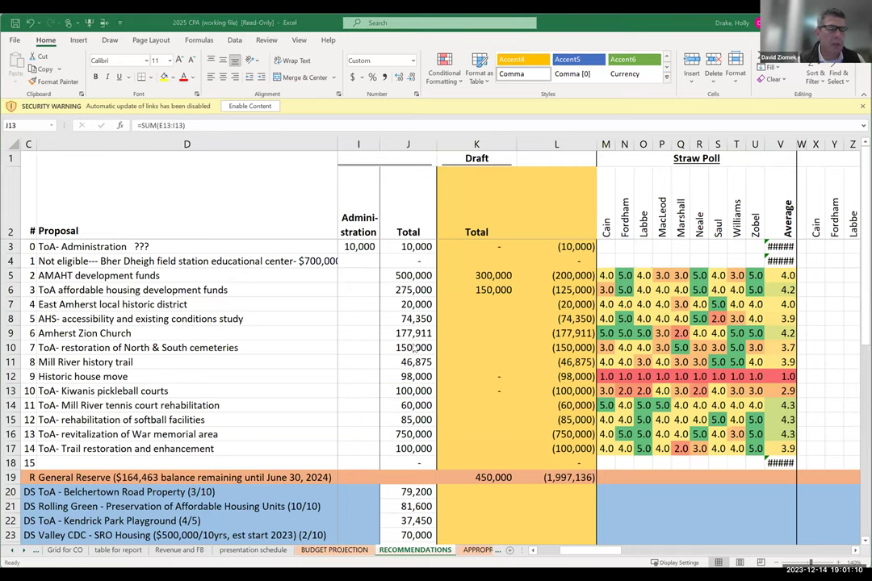
Enter a draft amount of 100000 for the restoration of North & South cemeteries in K10
left_click(487, 347)
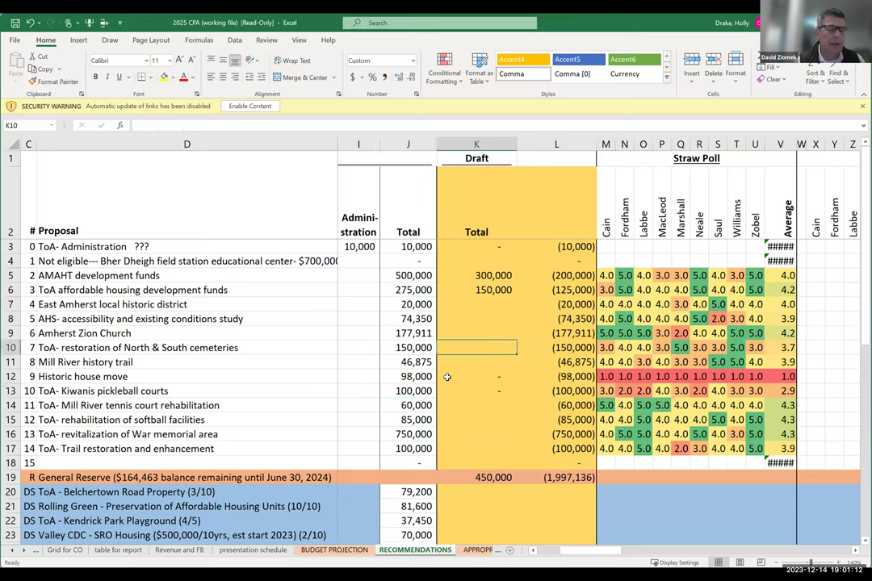
type("100000")
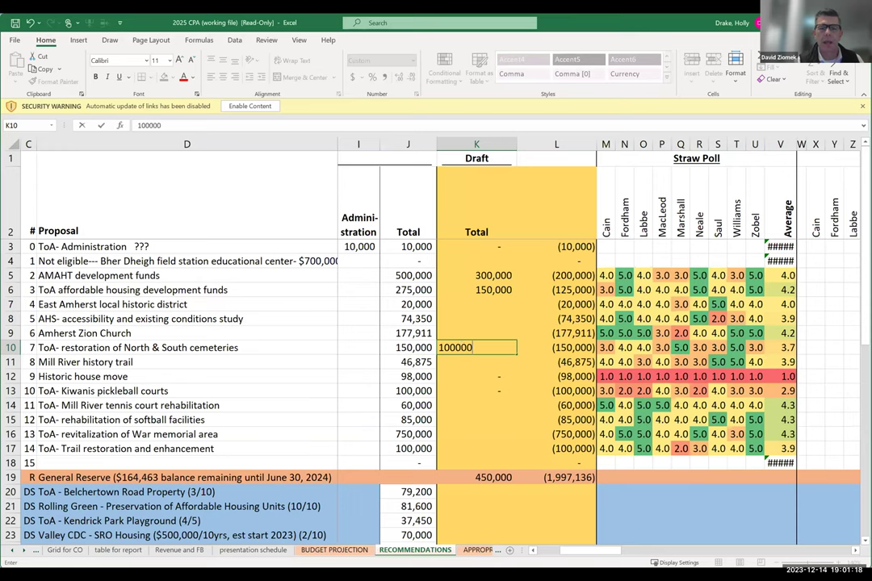
key("Return")
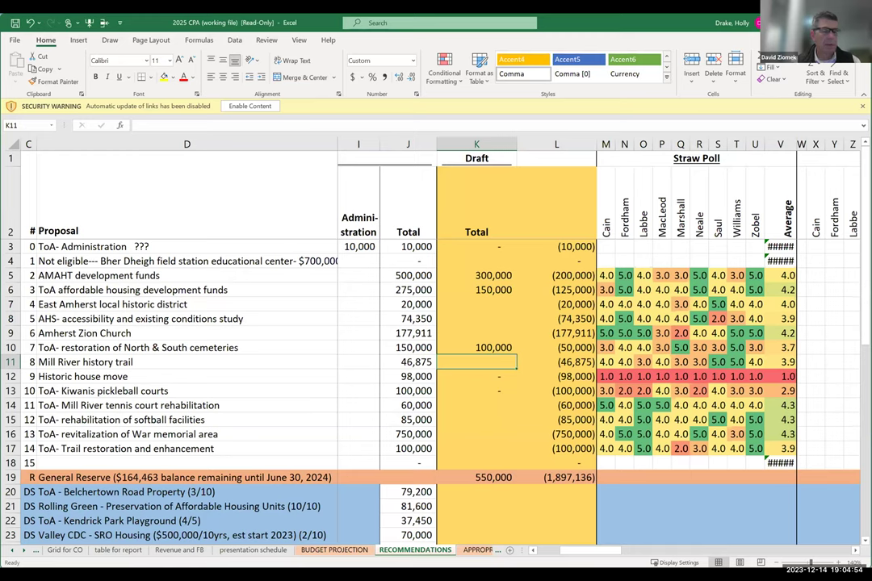
Enter draft amounts of 65000 for the rehabilitation of softball facilities in K15 and 80000 for Trail restoration and enhancement in K17
left_click(483, 419)
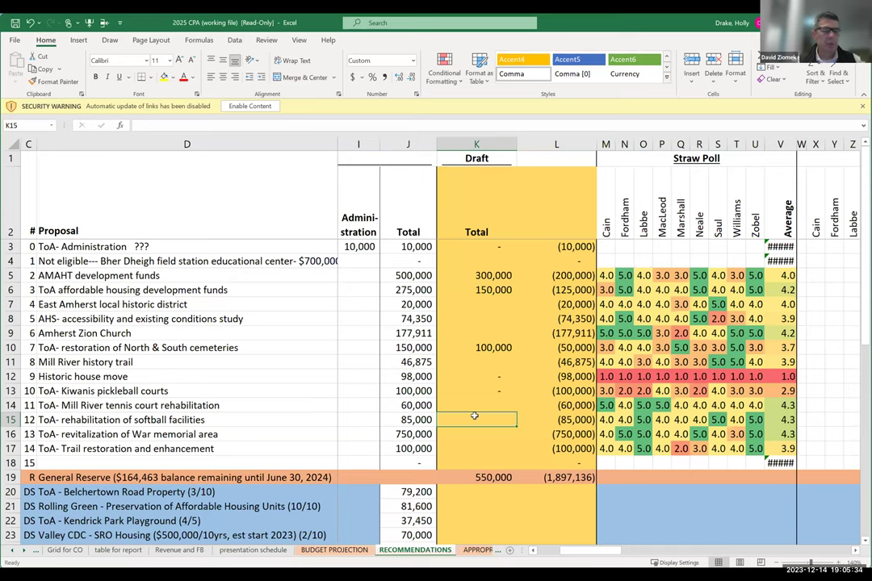
type("65")
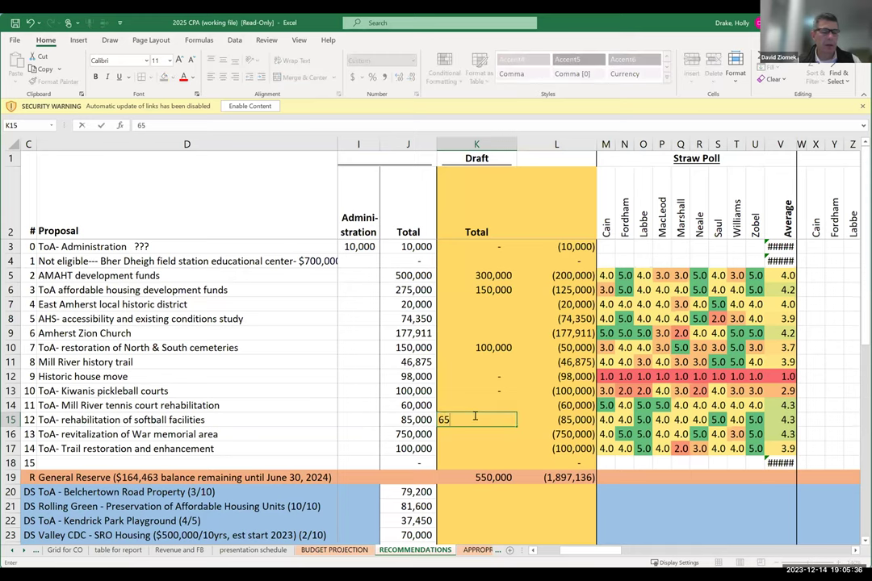
type(",0000")
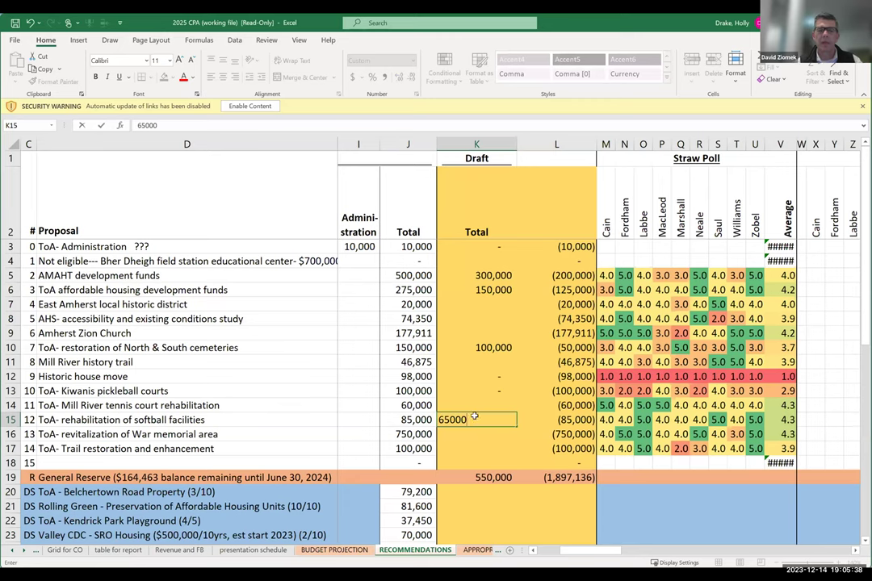
key("Return")
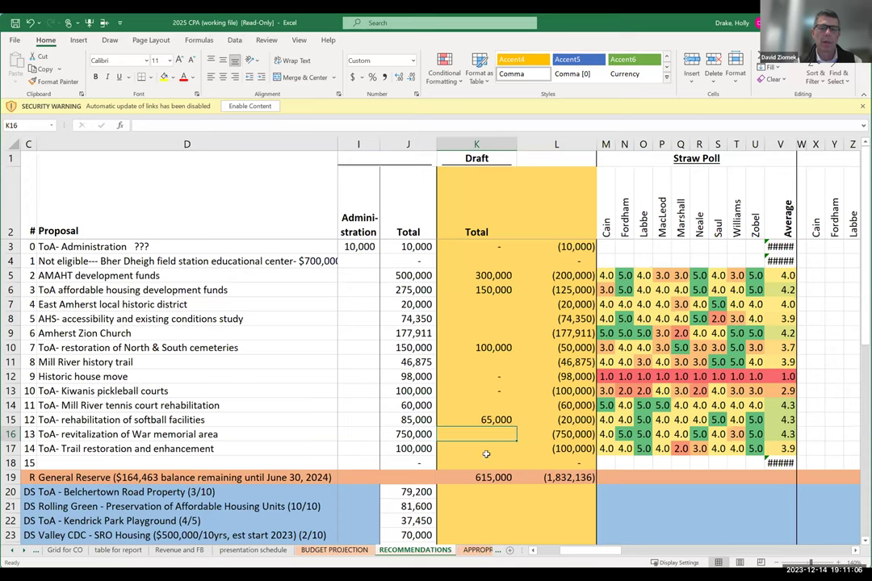
key("Down")
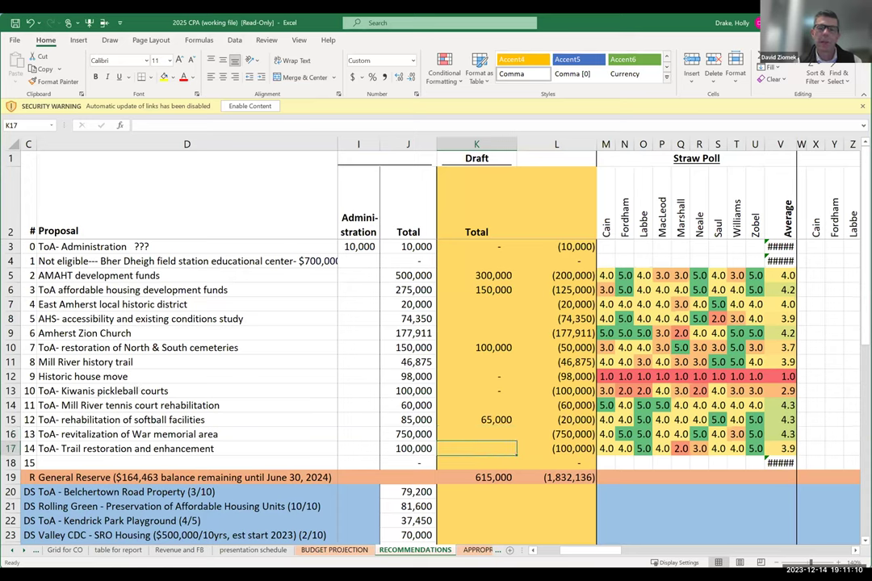
type("80000")
key("Return")
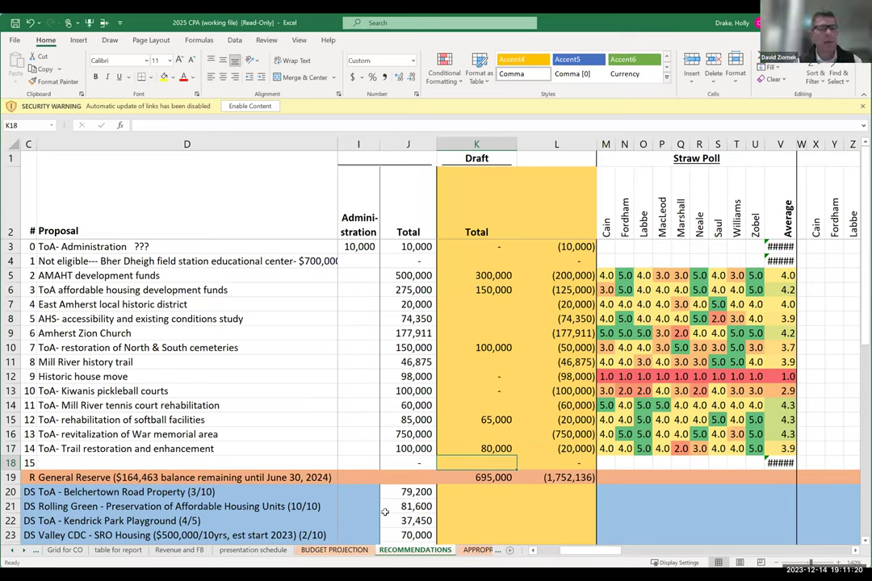
Enter draft amounts of 60000 for the Mill River tennis court rehabilitation in K14 and 750000 for the War memorial revitalization in K16
left_click(473, 401)
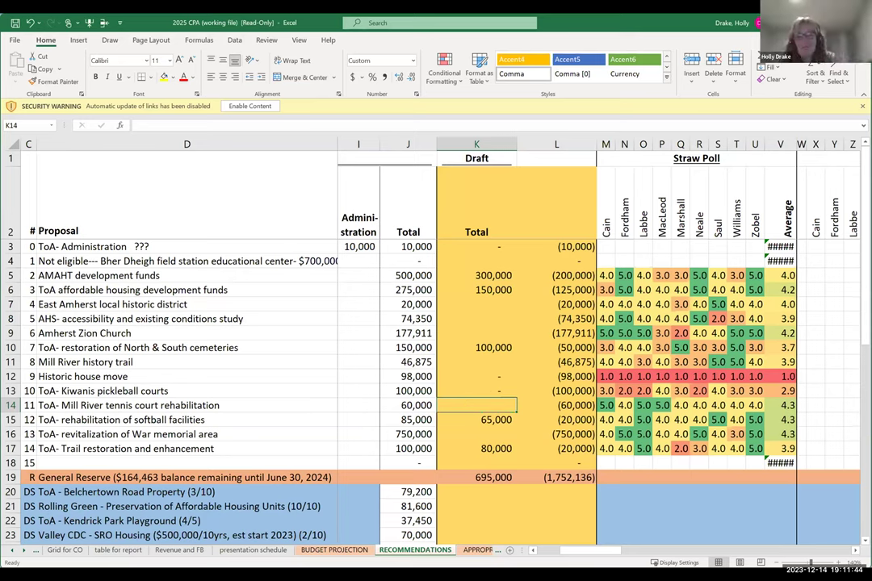
type("60000")
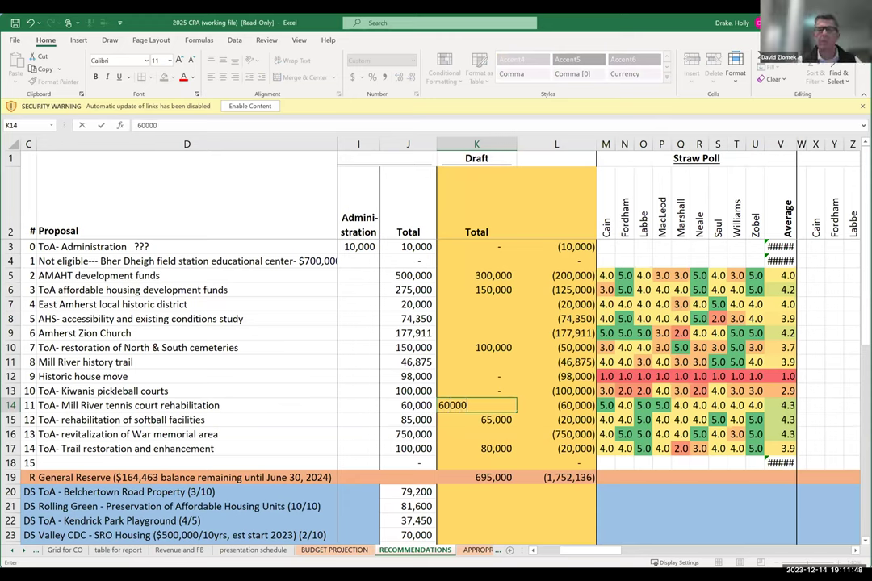
key("Return")
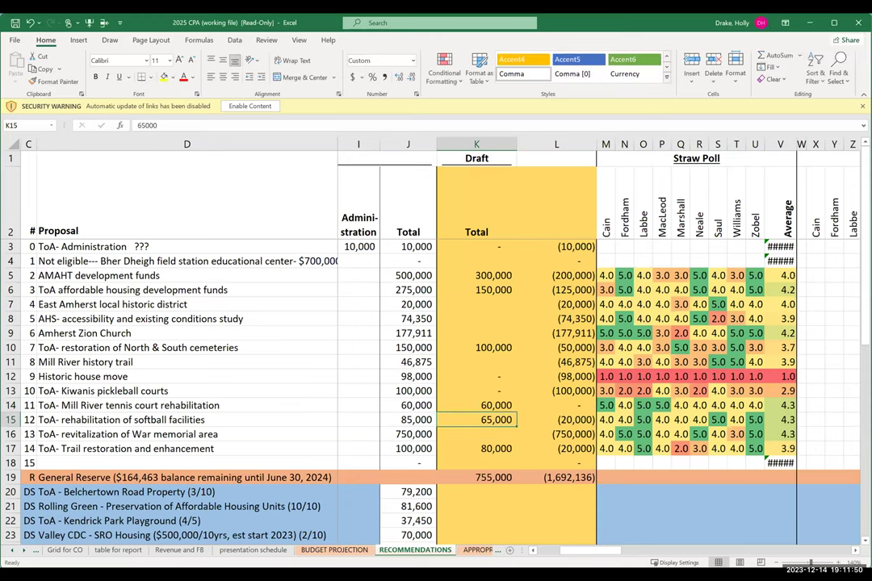
left_click(476, 434)
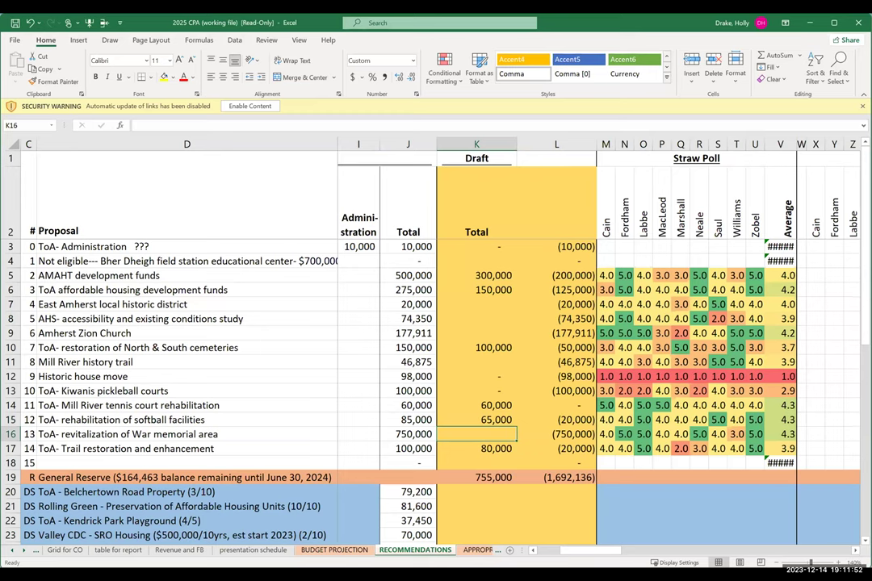
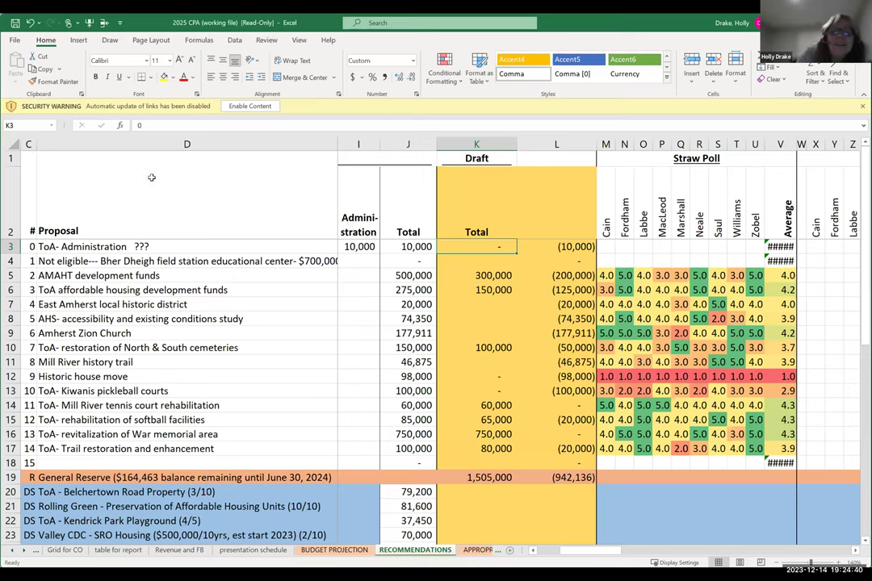
Enter a draft amount of 10000 for ToA Administration in K3
type("10")
type("000")
key("Return")
key("Down")
key("Down")
key("Down")
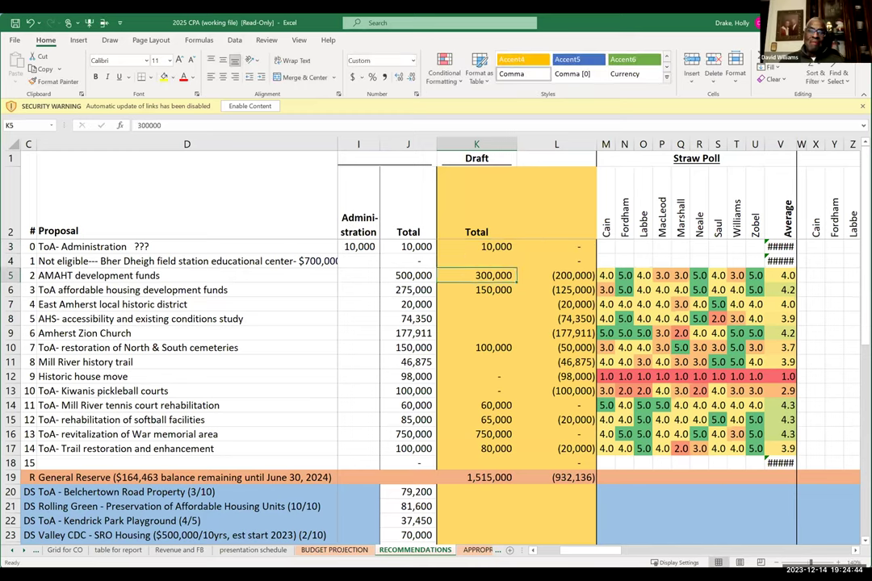
Enter draft amounts of 20000 for the East Amherst local historic district in K7 and 74350 for the AHS accessibility study in K8
key("alt+Tab")
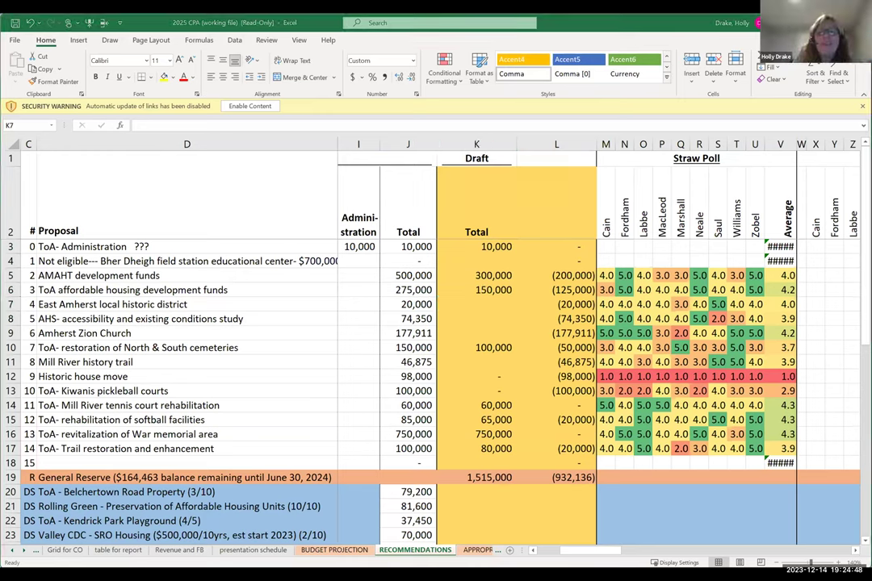
left_click(498, 310)
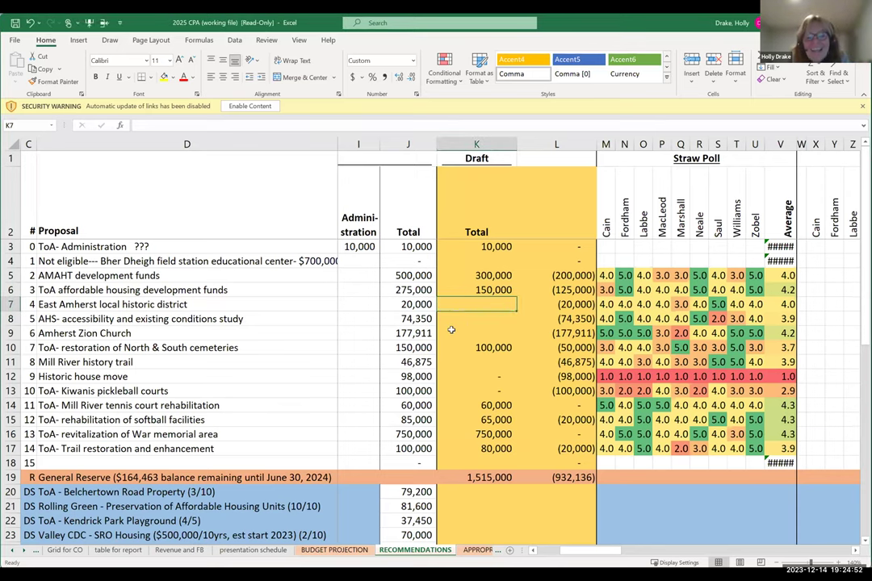
type("20000")
key("Return")
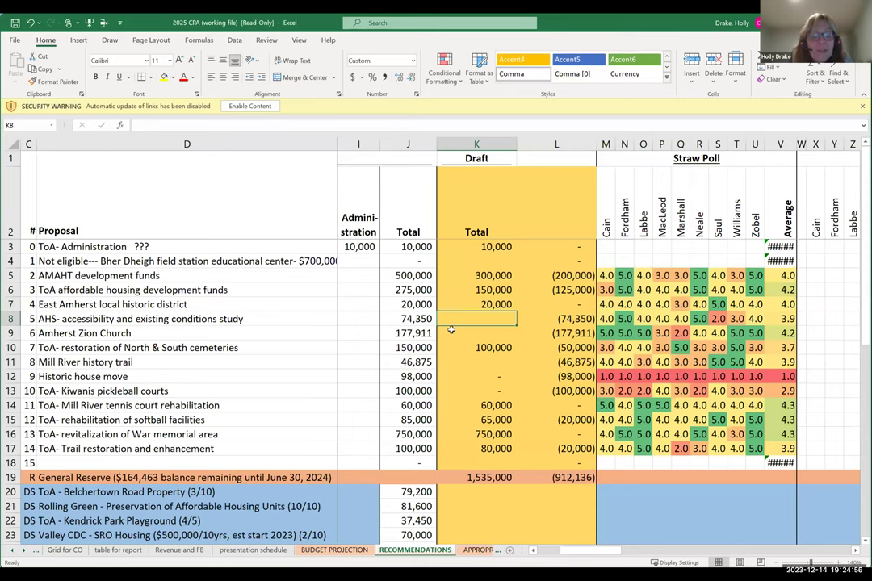
type("74,35")
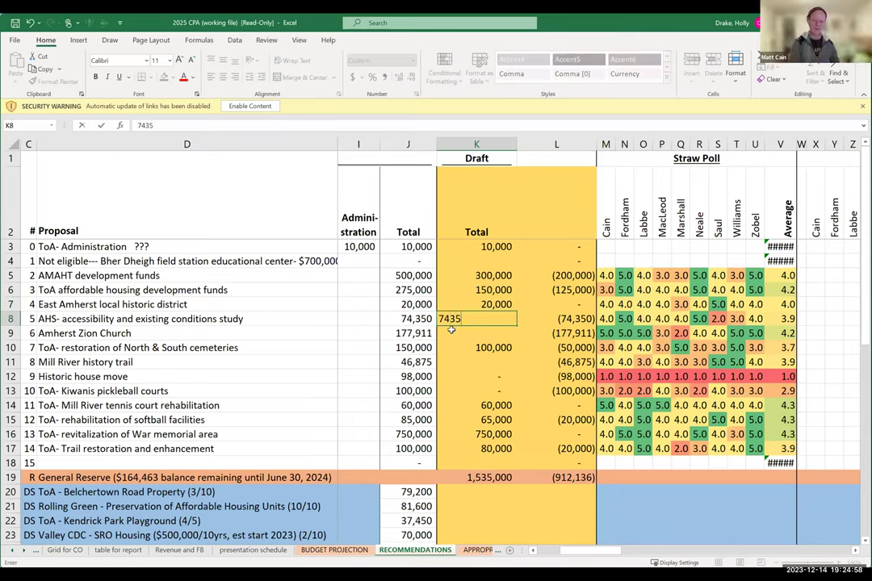
type("0")
key("Return")
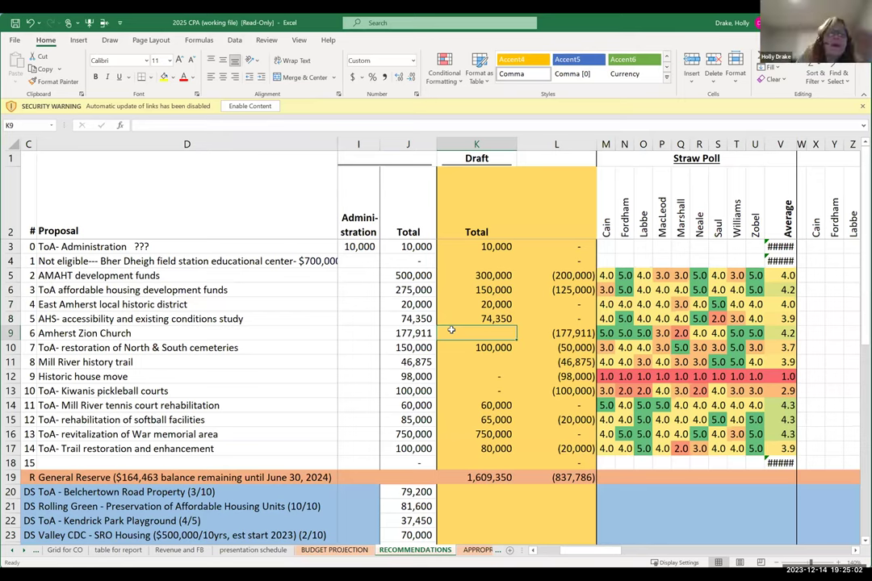
Copy the Amherst Zion Church total from J9 into draft cells K9 and K11, and inspect the draft sum formula in K19
left_click(423, 333)
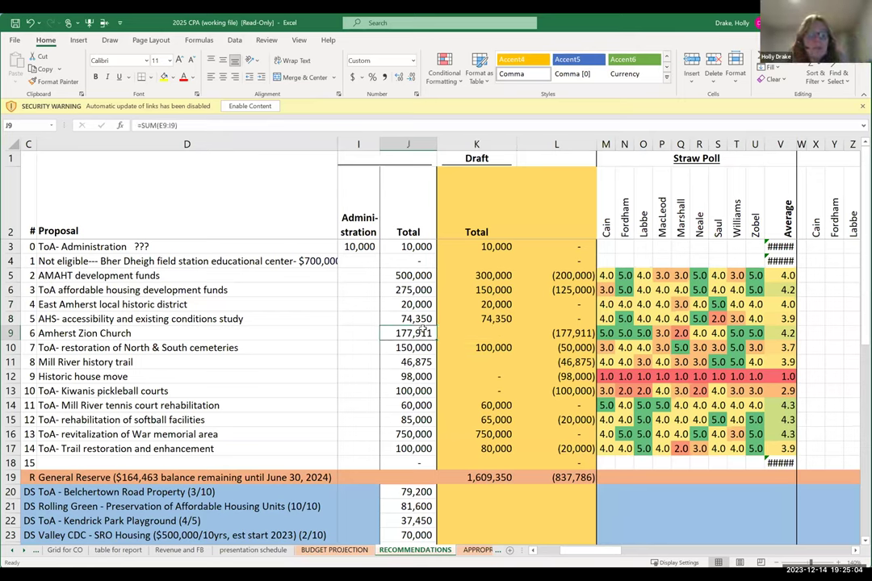
key("ctrl+c")
left_click(489, 335)
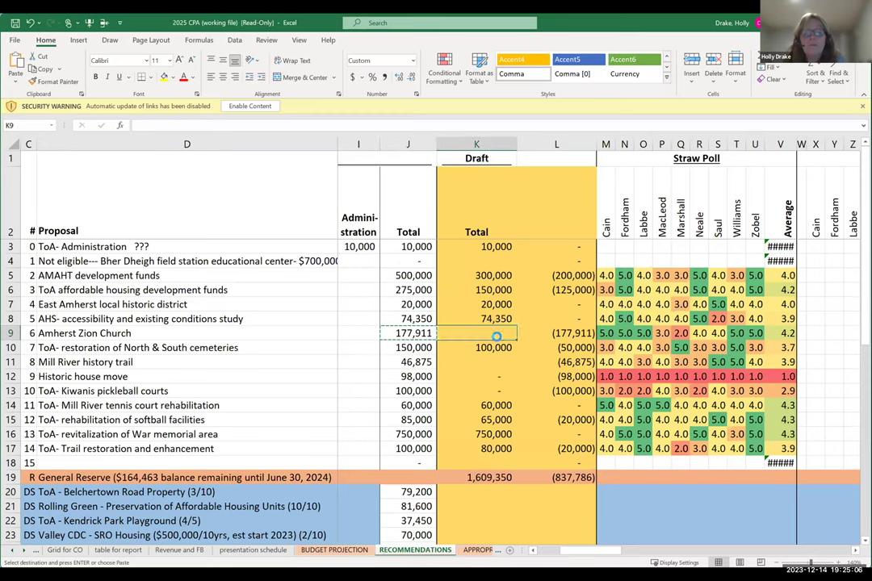
key("ctrl+v")
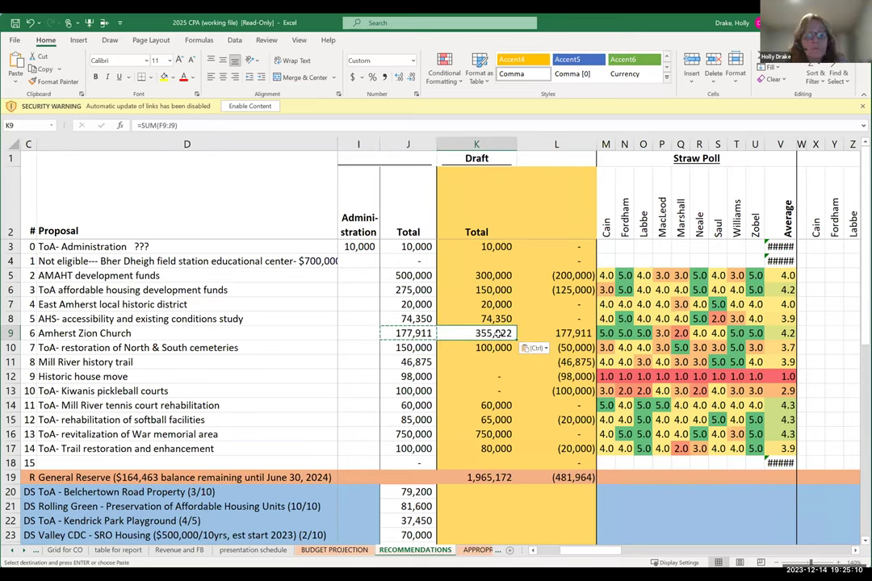
left_click(505, 362)
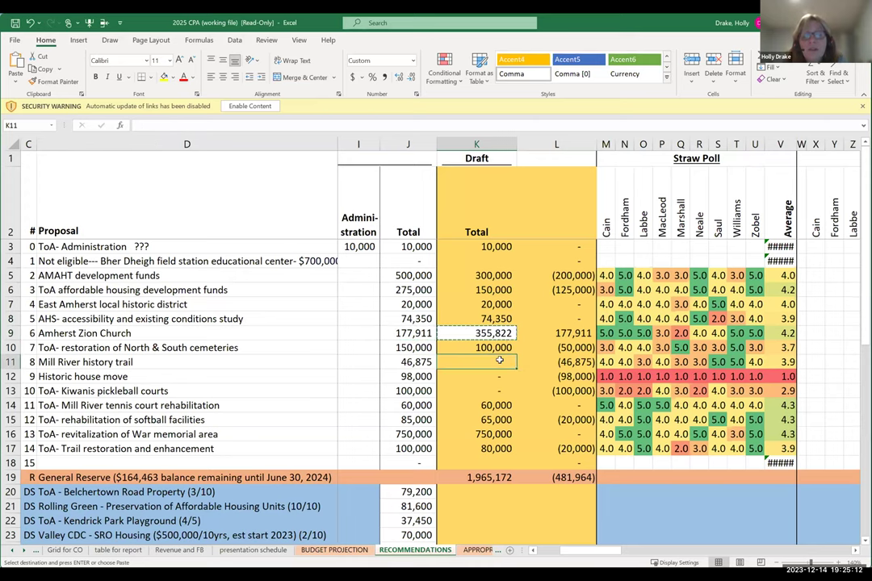
key("ctrl+v")
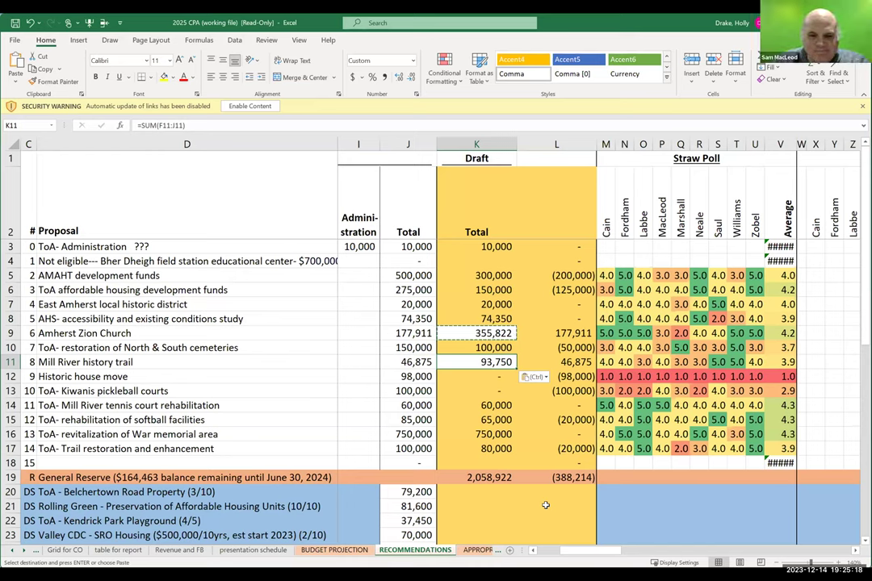
left_click(490, 480)
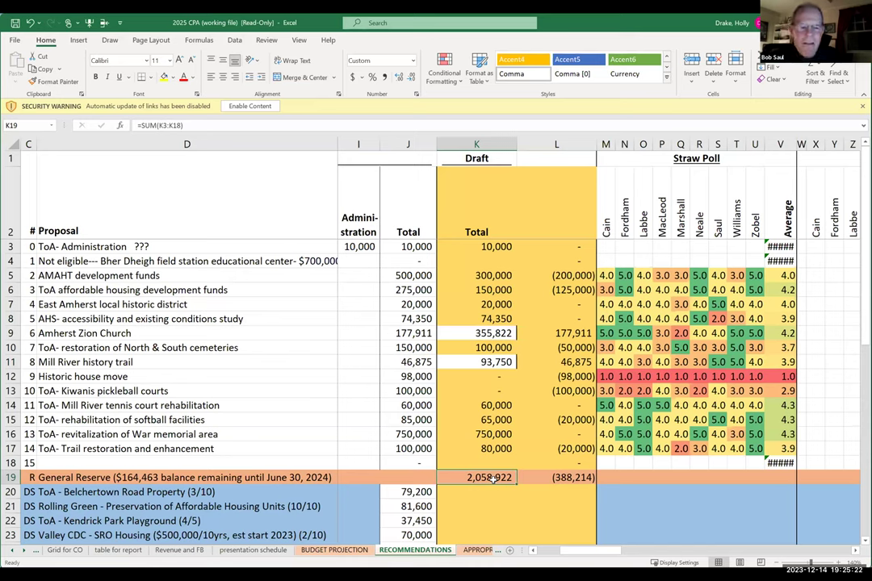
double_click(491, 478)
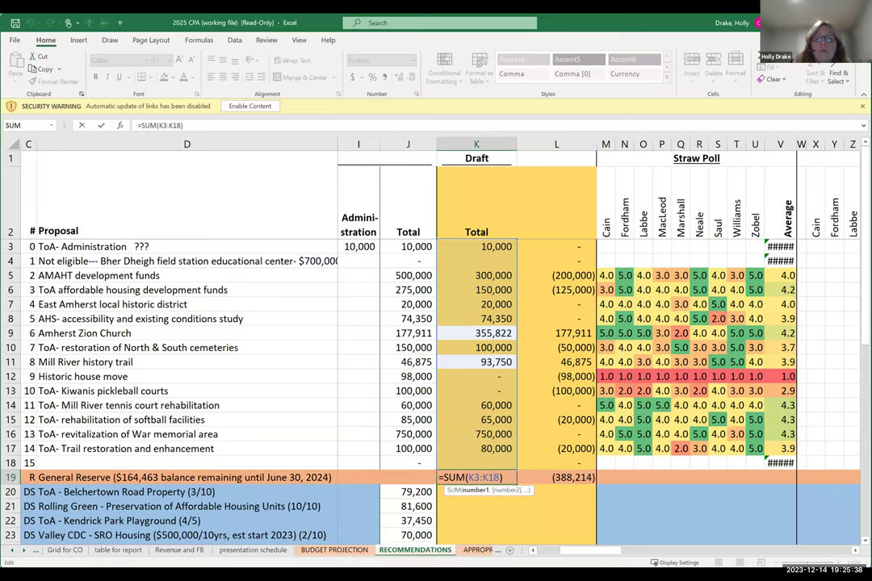
Replace the pasted formulas with draft amounts of 177911 for Amherst Zion Church in K9 and 46875 for the Mill River history trail in K11
left_click(486, 334)
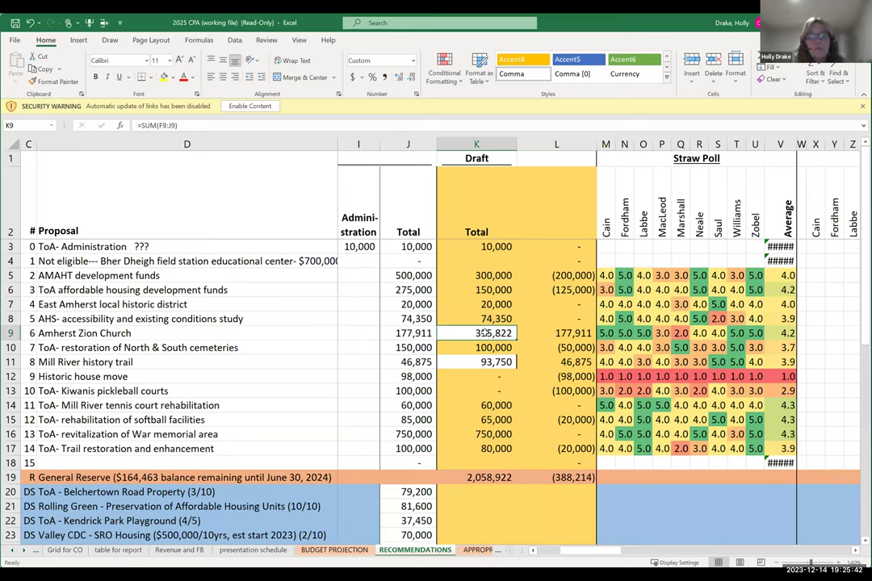
type("177,9")
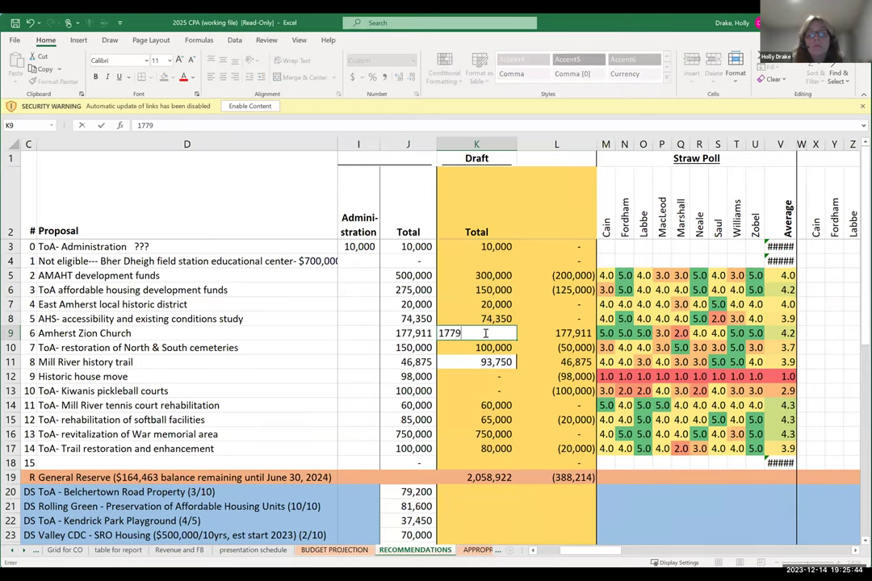
type("11")
key("Return")
key("Return")
type("4")
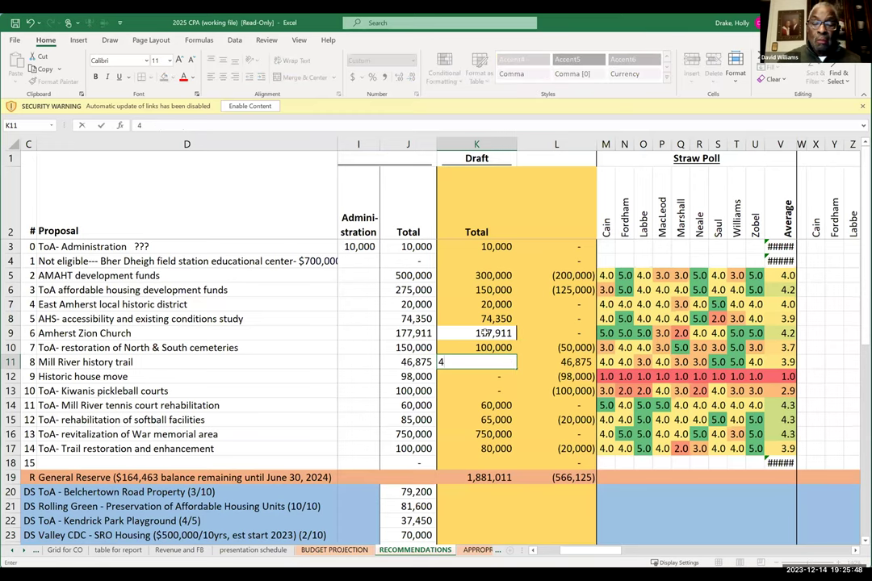
type("6,875")
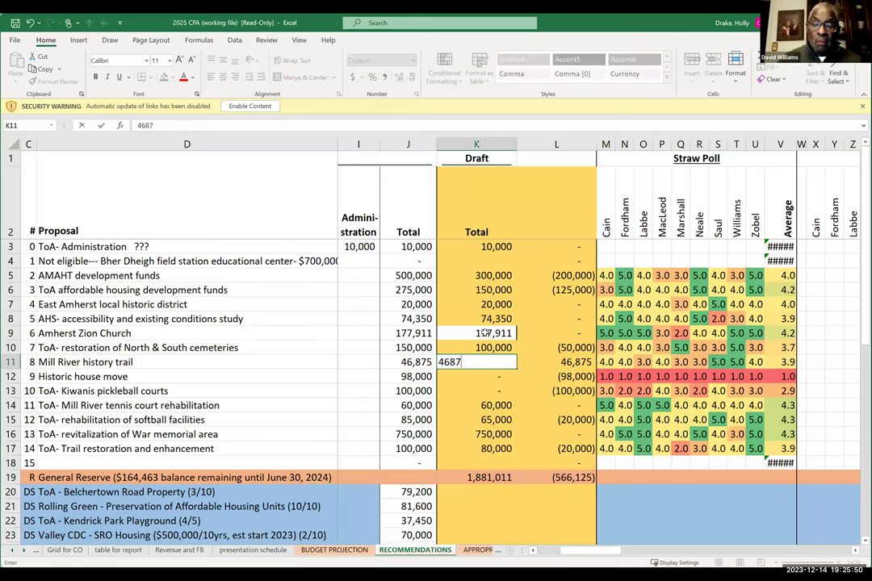
key("Return")
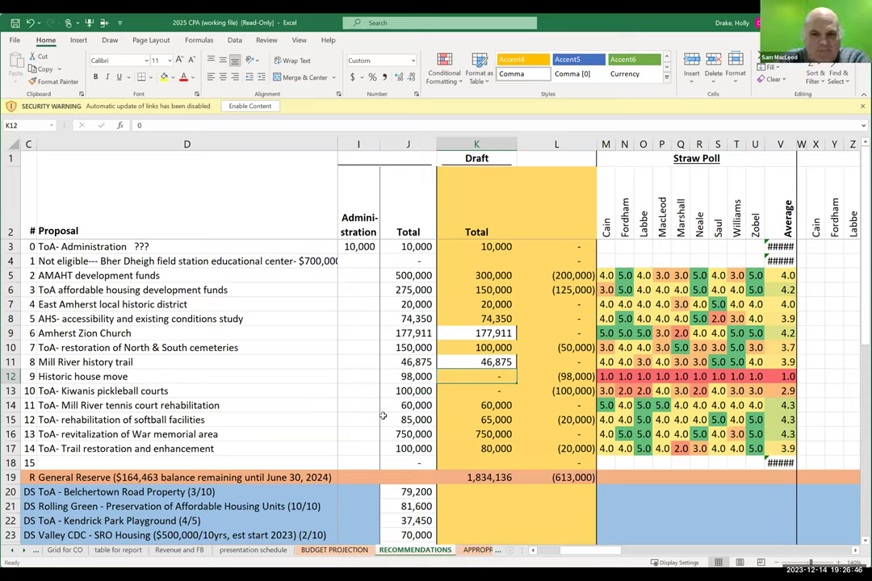
Set the draft amount for ToA Administration in K3 to 0
left_click(487, 249)
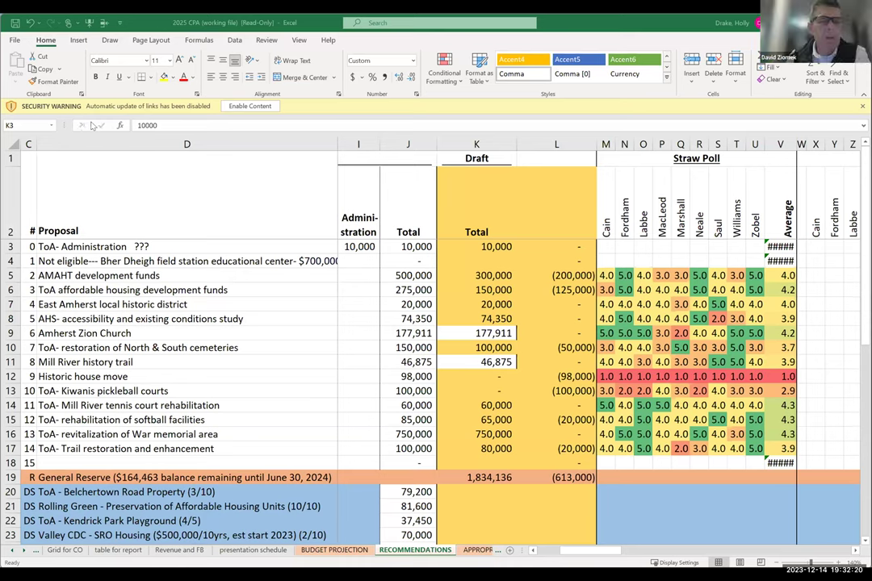
left_click(606, 26)
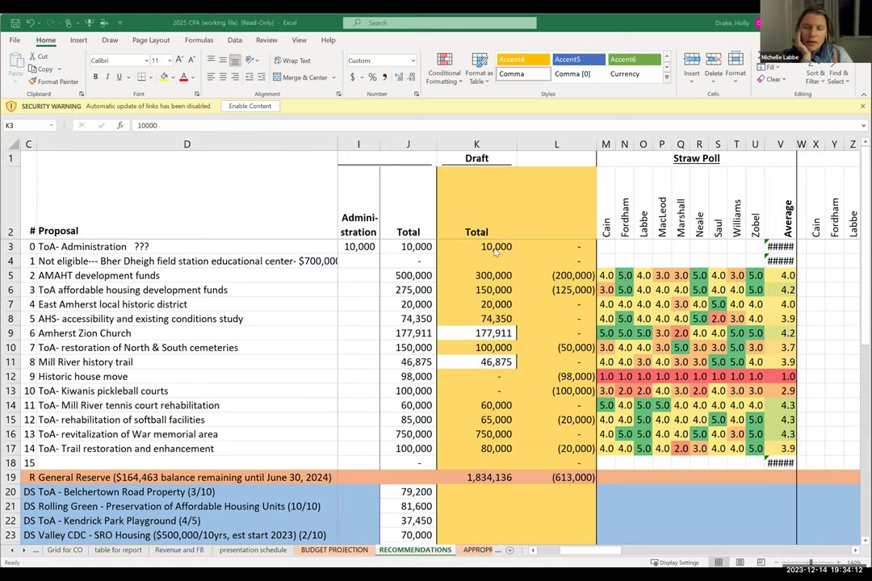
left_click(463, 245)
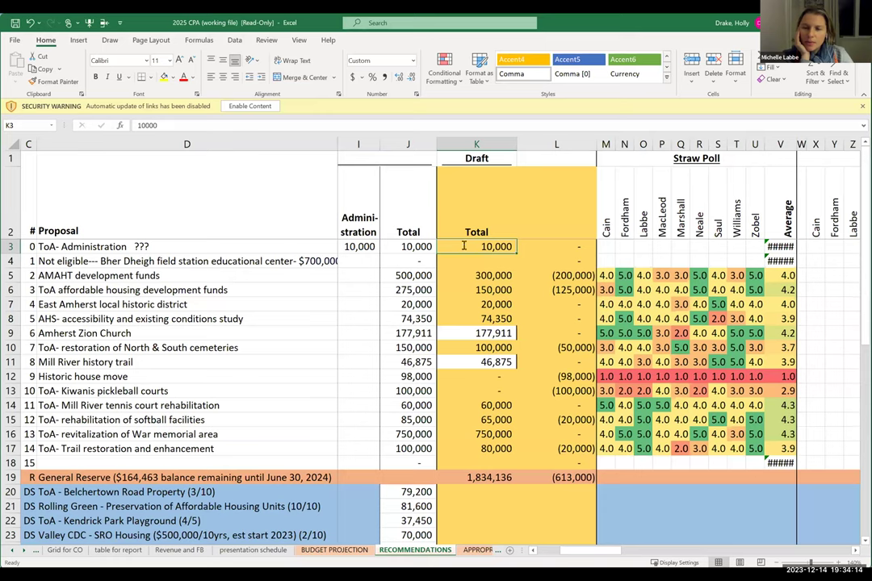
type("0")
key("Return")
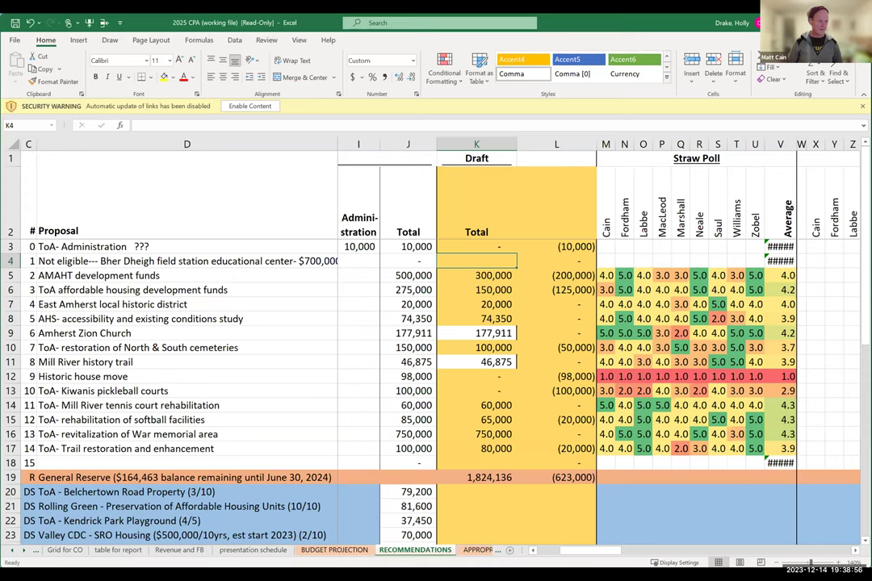
Set the draft amount for Amherst Zion Church in K9 to 182911
left_click(670, 514)
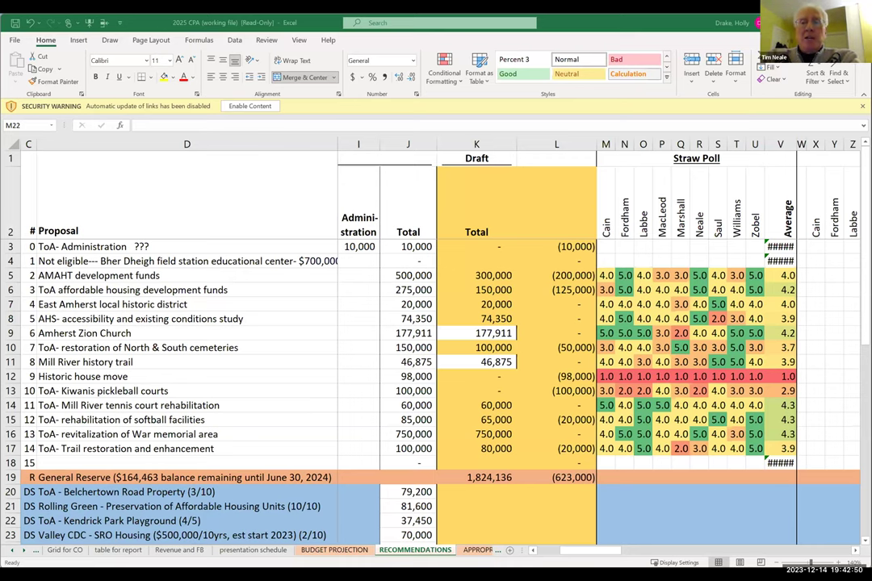
left_click(494, 333)
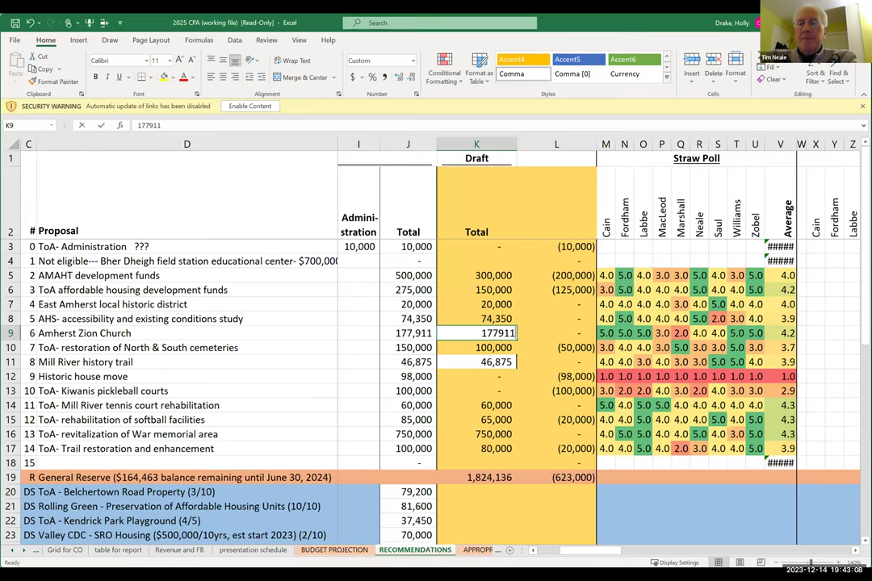
type("182911")
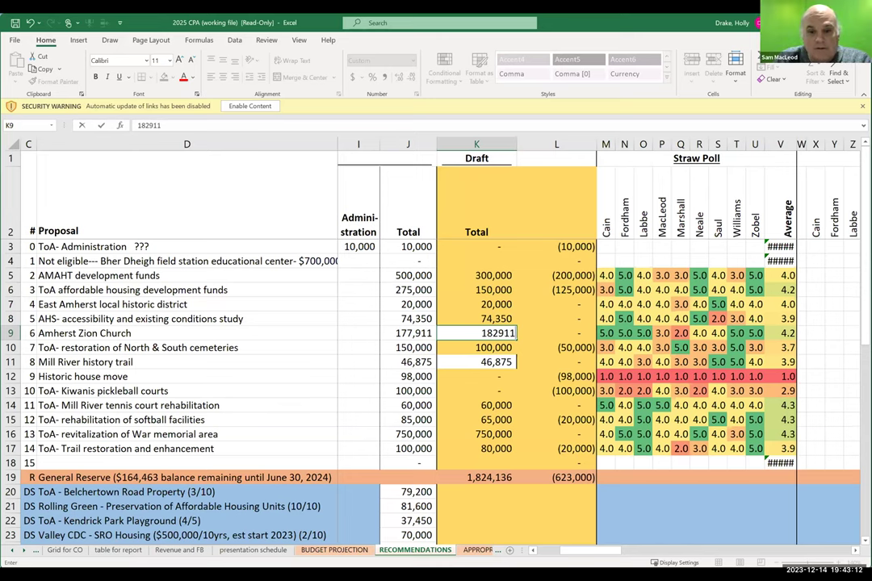
key("Return")
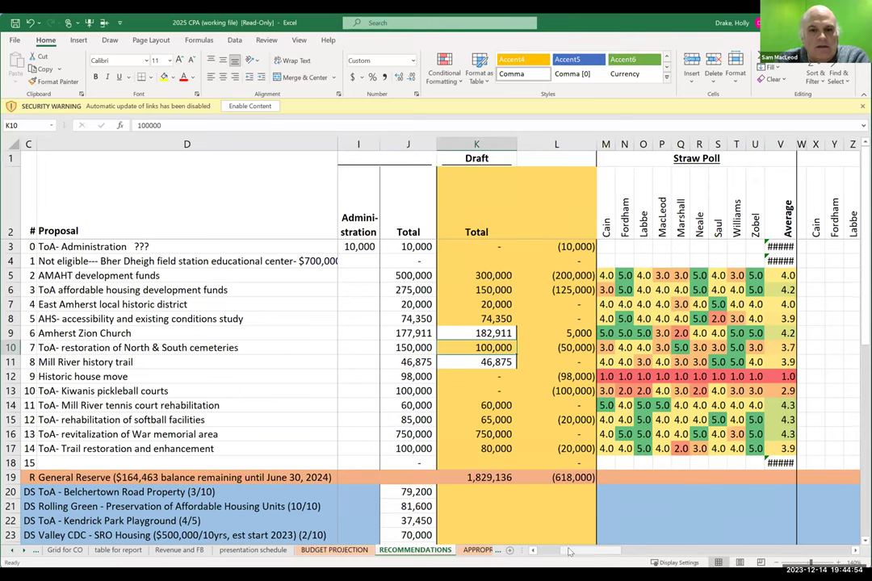
Copy the draft amounts in K3:K17 over the recommended totals in column J, starting at J3
left_click_drag(602, 556, 529, 552)
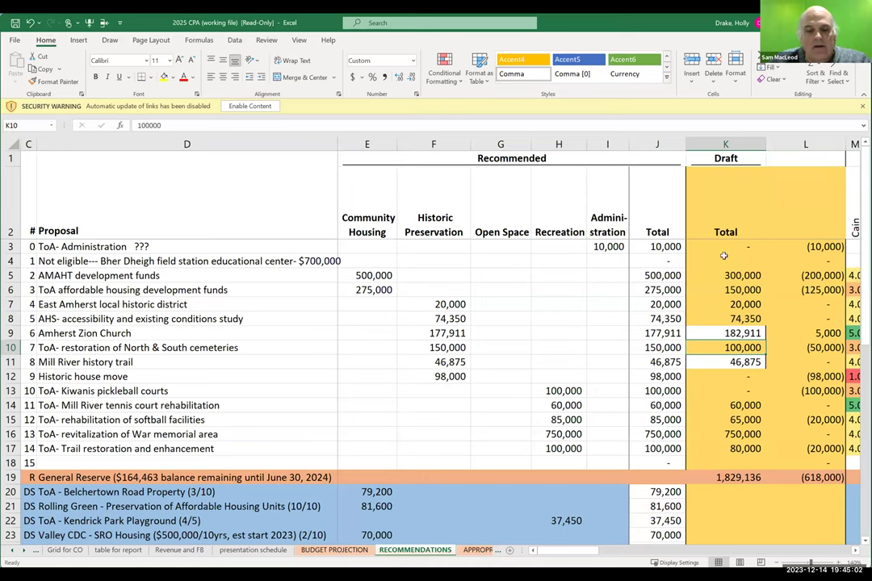
left_click_drag(731, 243, 724, 448)
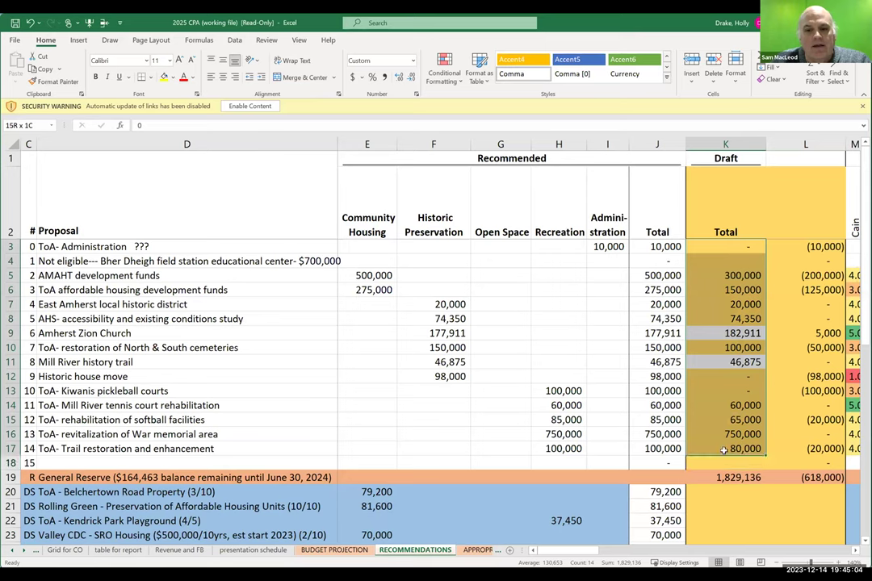
key("ctrl+c")
left_click(664, 247)
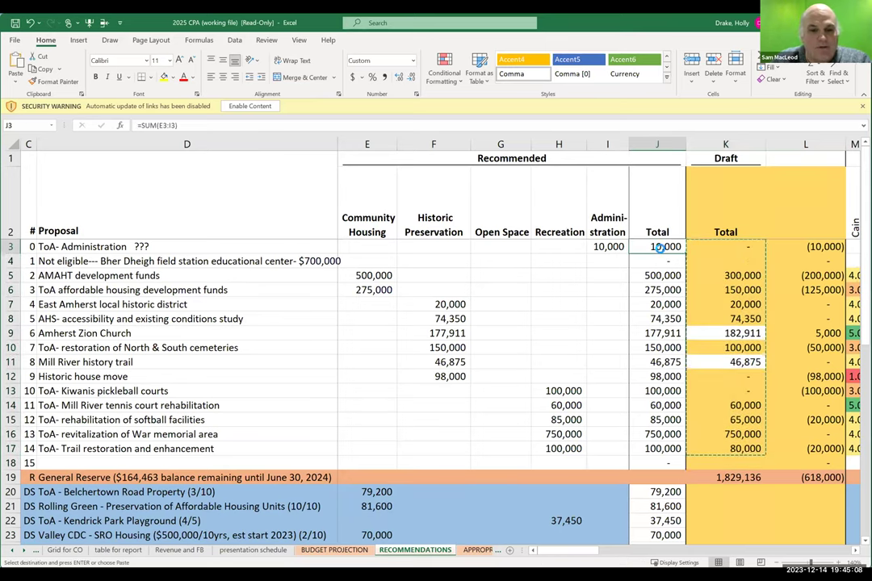
key("ctrl+v")
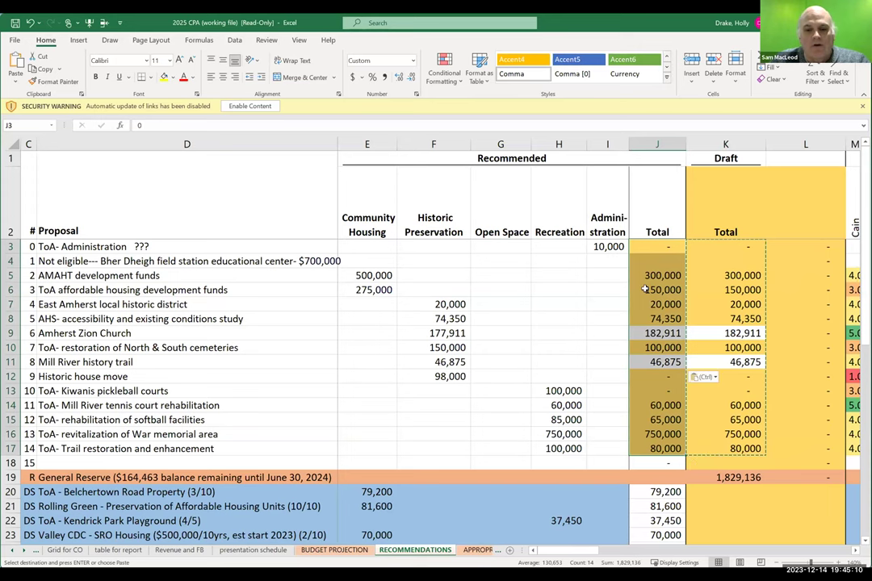
Examine the totals, available funds and the estimated surplus/deficit formula in E45 against the pasted proposal amounts
scroll(645, 289, "down", 3)
scroll(645, 289, "down", 4)
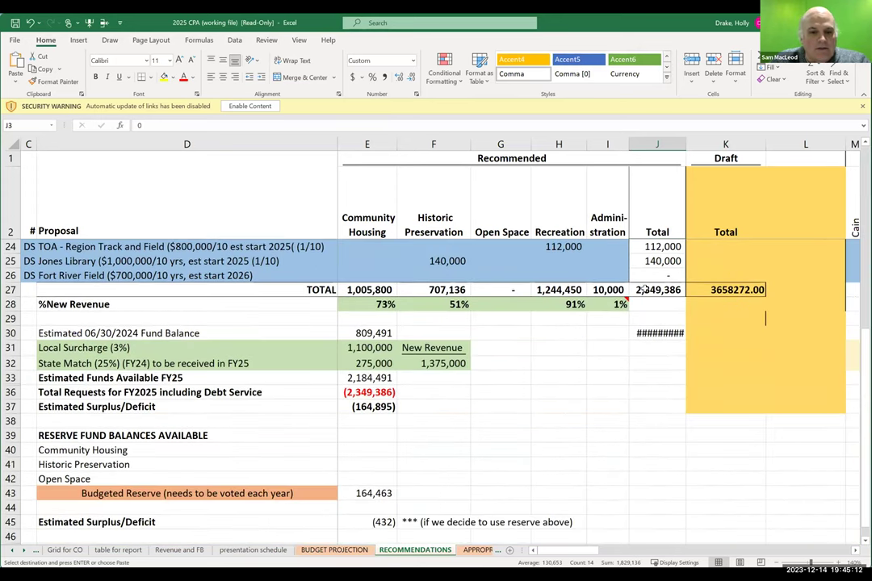
left_click(381, 522)
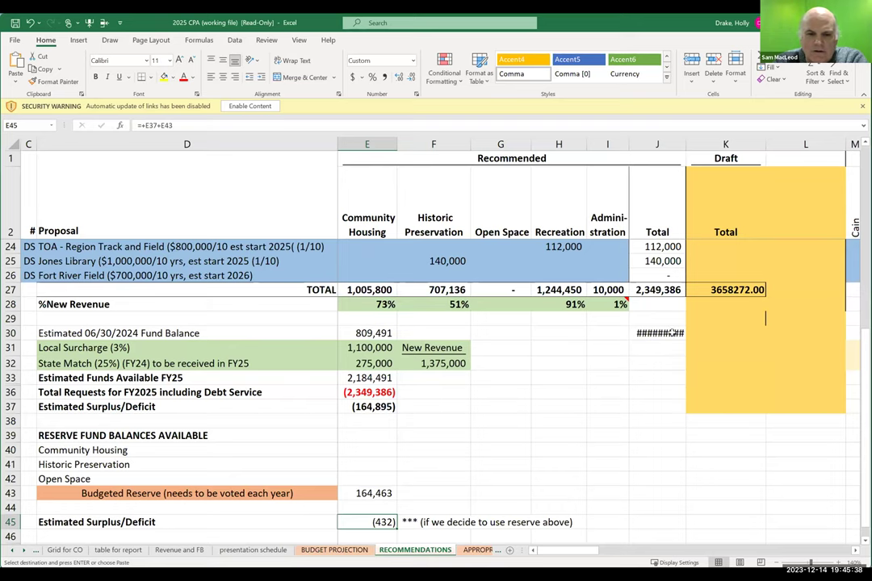
scroll(727, 363, "up", 1)
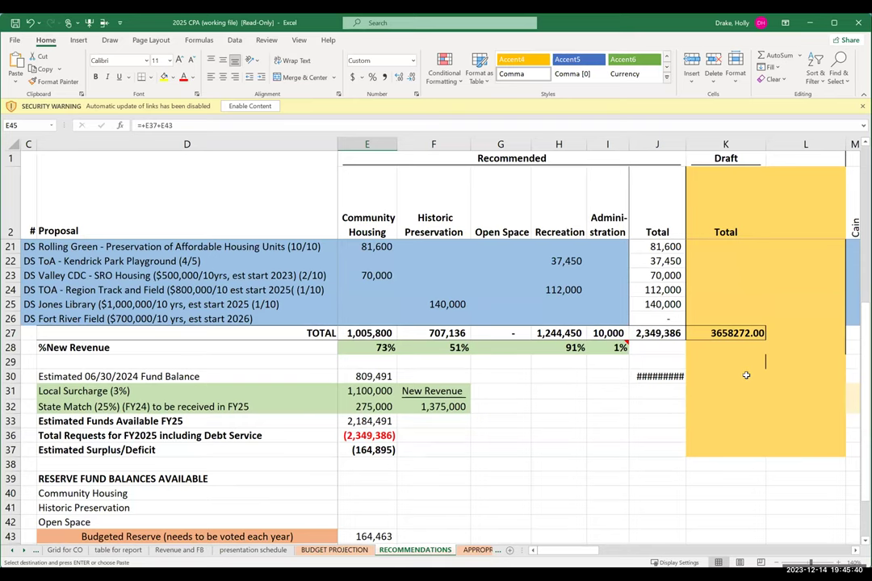
scroll(746, 375, "up", 3)
scroll(746, 376, "up", 3)
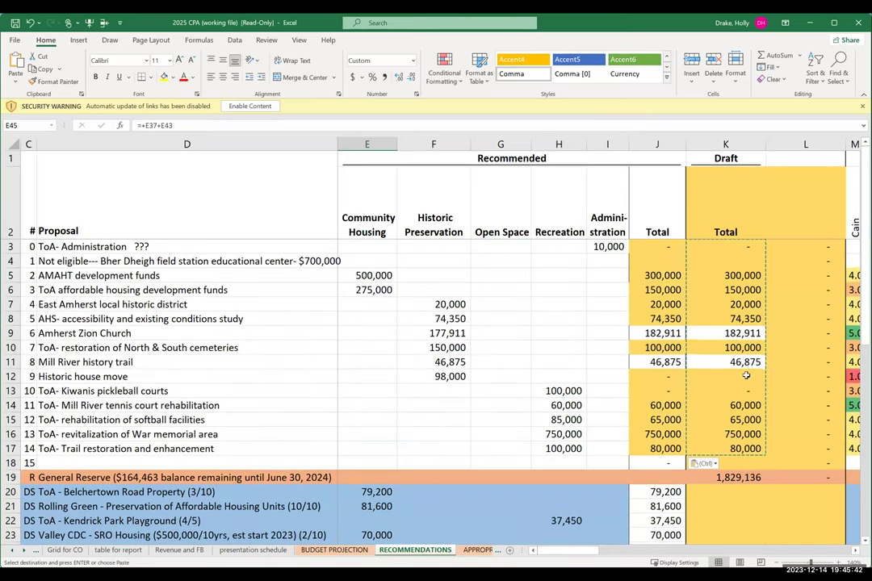
scroll(599, 388, "down", 4)
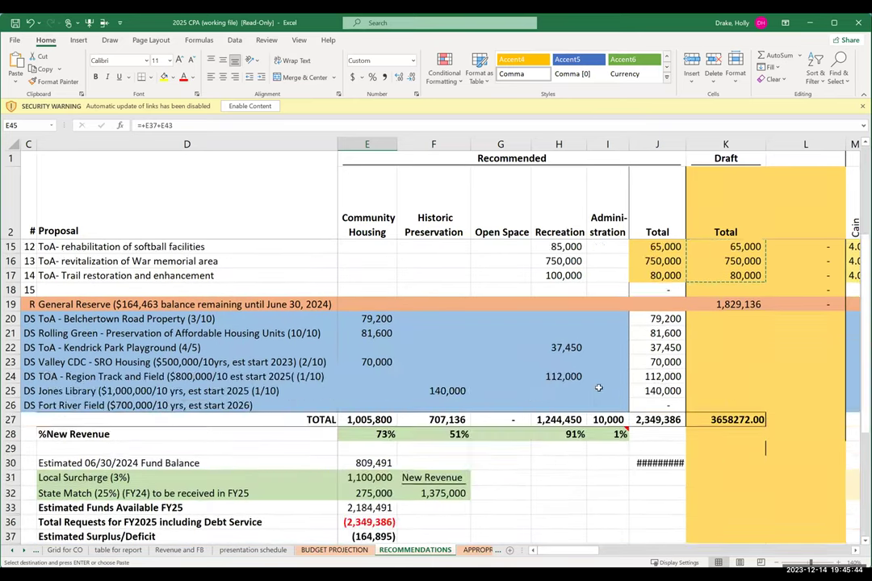
scroll(598, 388, "down", 6)
scroll(597, 388, "up", 1)
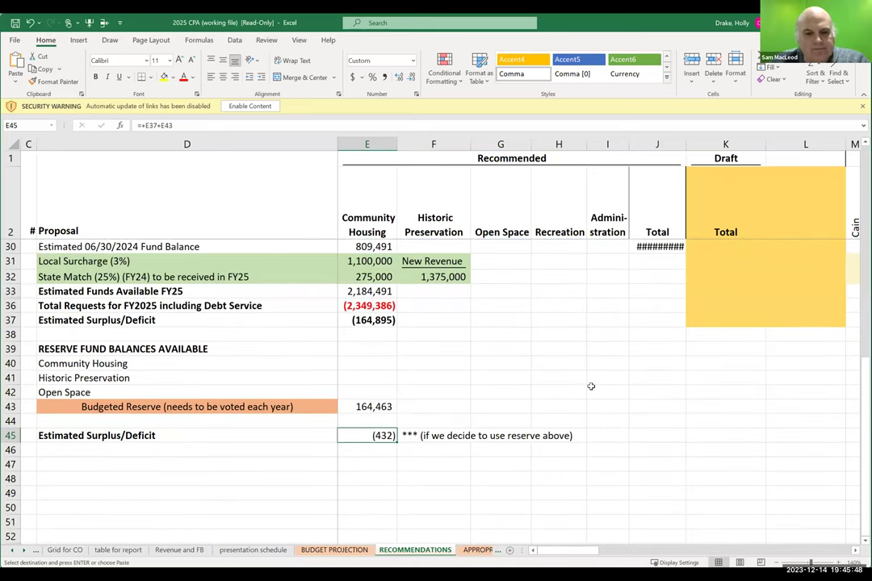
Highlight the estimated surplus/deficit after reserve in E45 with yellow fill
left_click(436, 451)
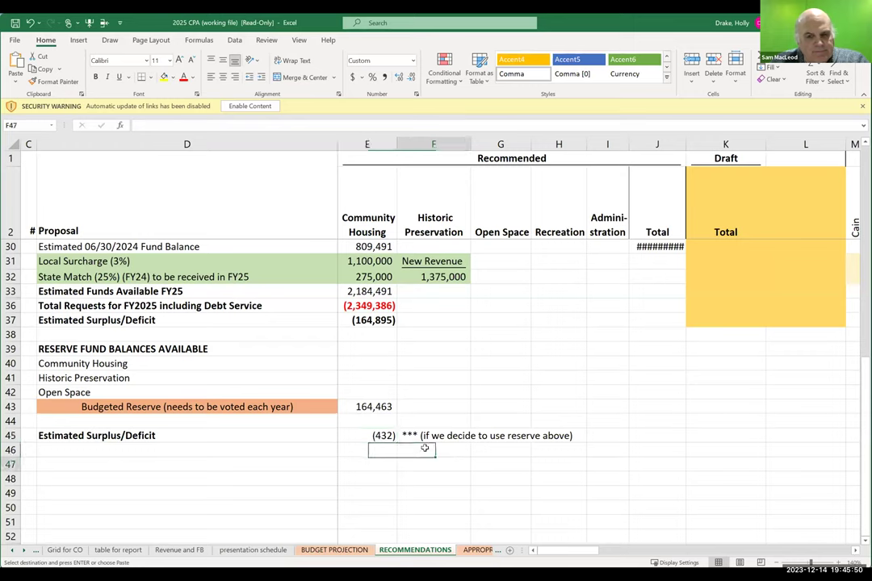
left_click(368, 436)
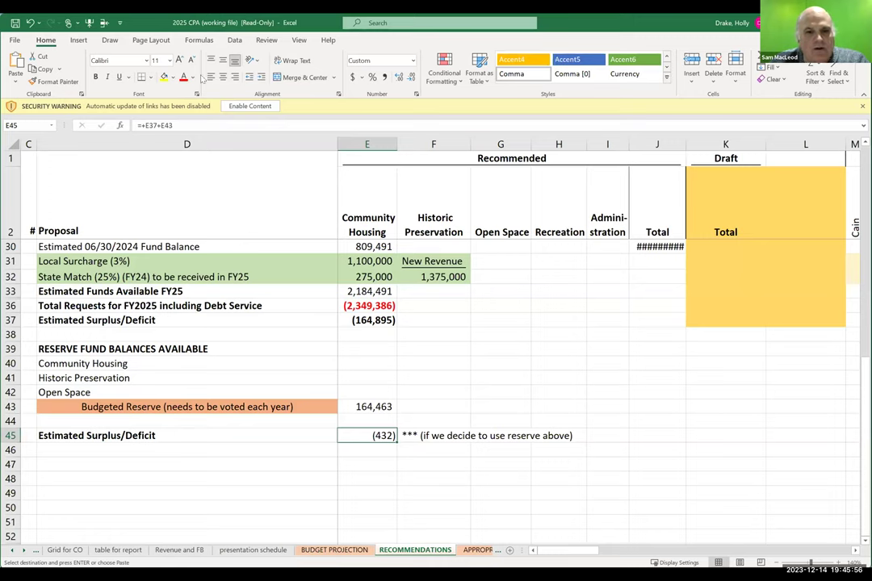
left_click(164, 76)
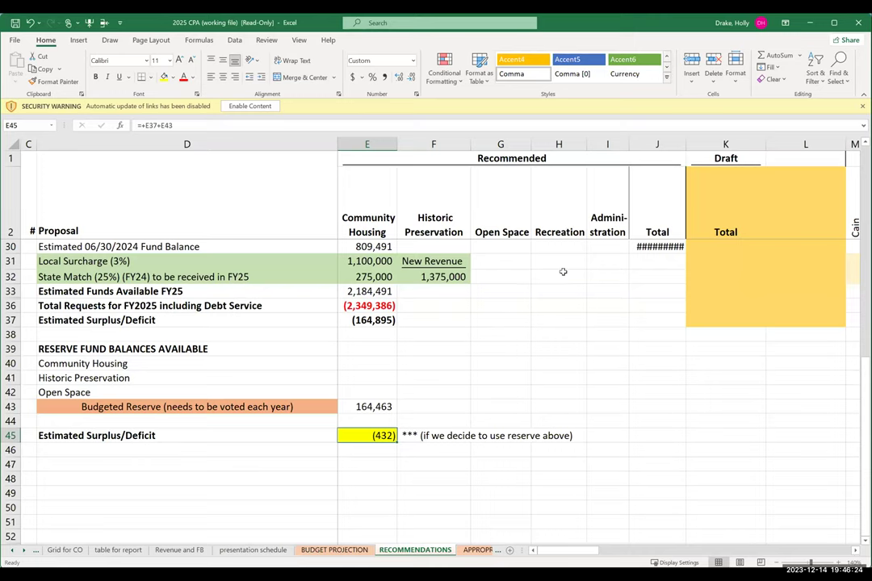
Examine the estimated deficit in E37, the budgeted reserve in E43 and the surplus/deficit in E45, and review the proposal totals above
left_click(114, 320)
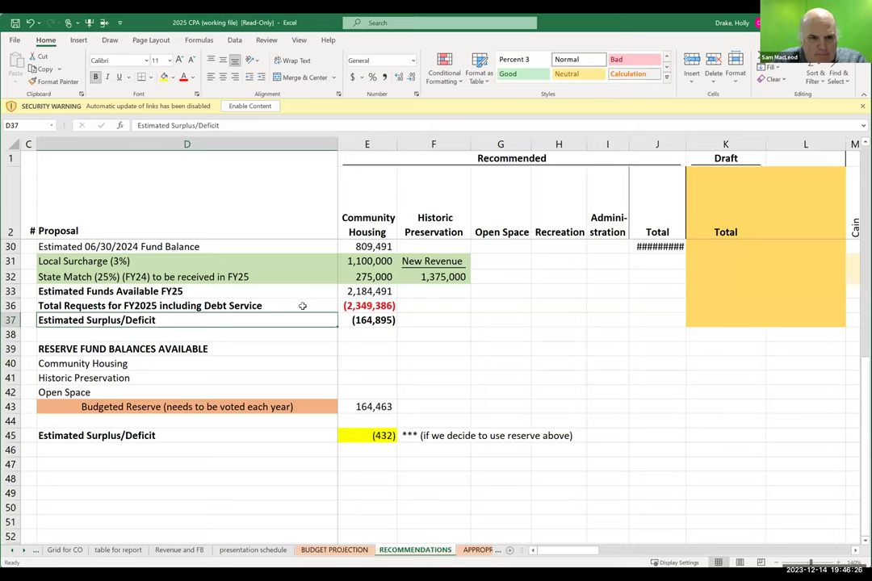
left_click(366, 320)
left_click(369, 407)
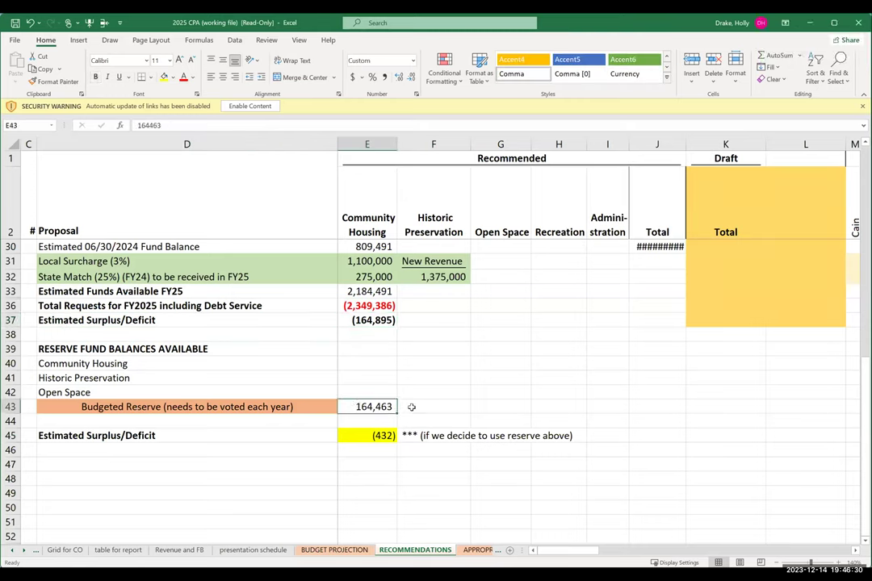
left_click(379, 436)
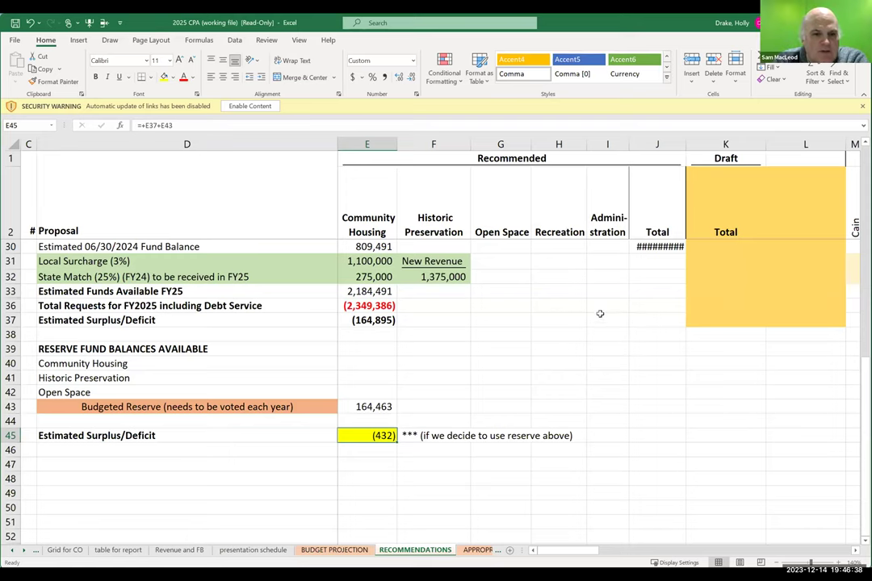
scroll(597, 311, "up", 1)
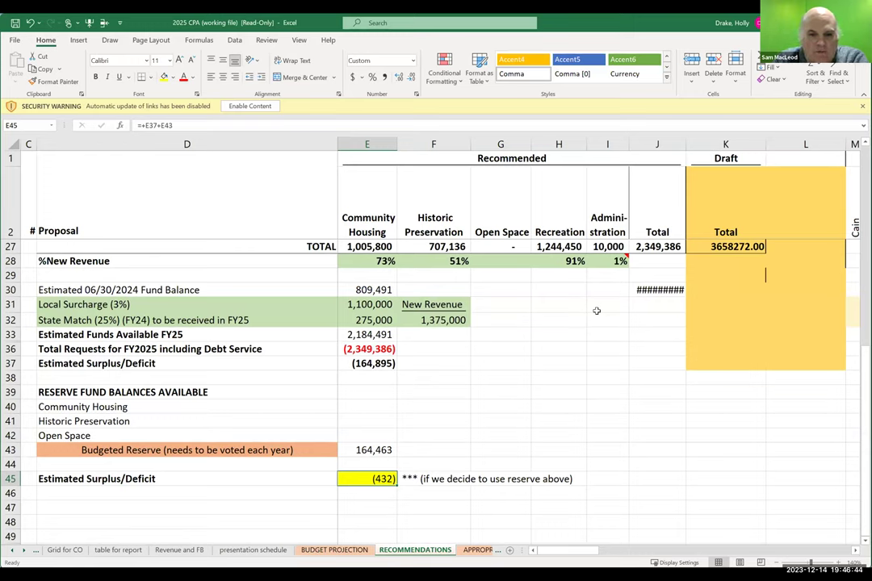
left_click(358, 450)
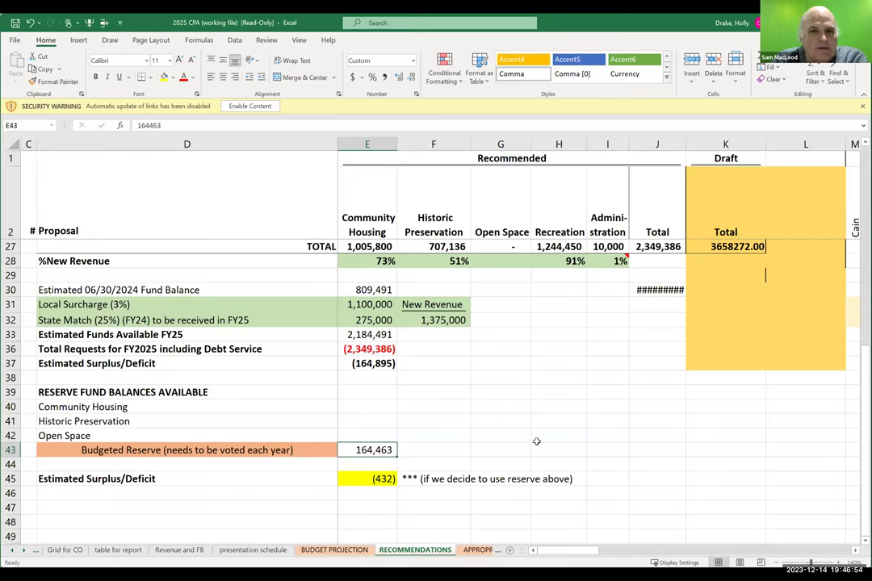
scroll(536, 442, "up", 3)
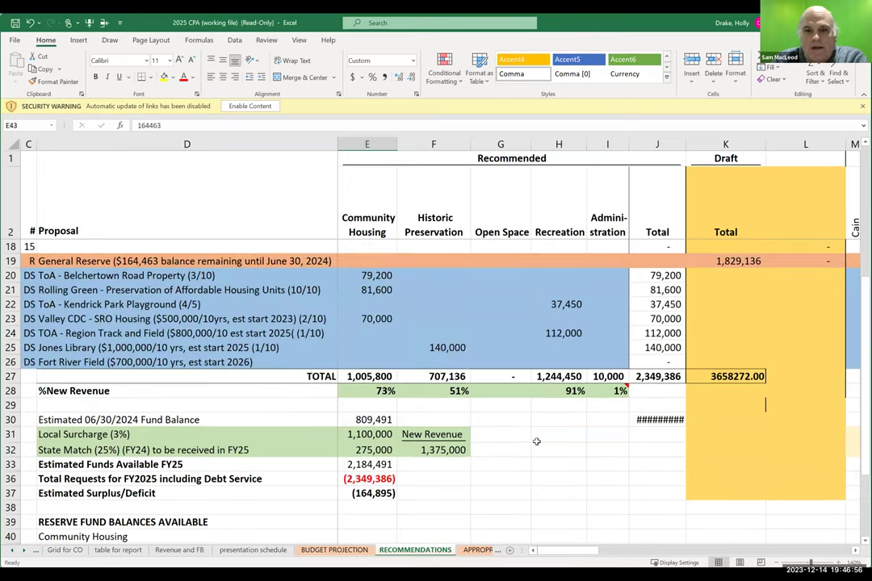
scroll(536, 442, "up", 3)
scroll(536, 442, "down", 1)
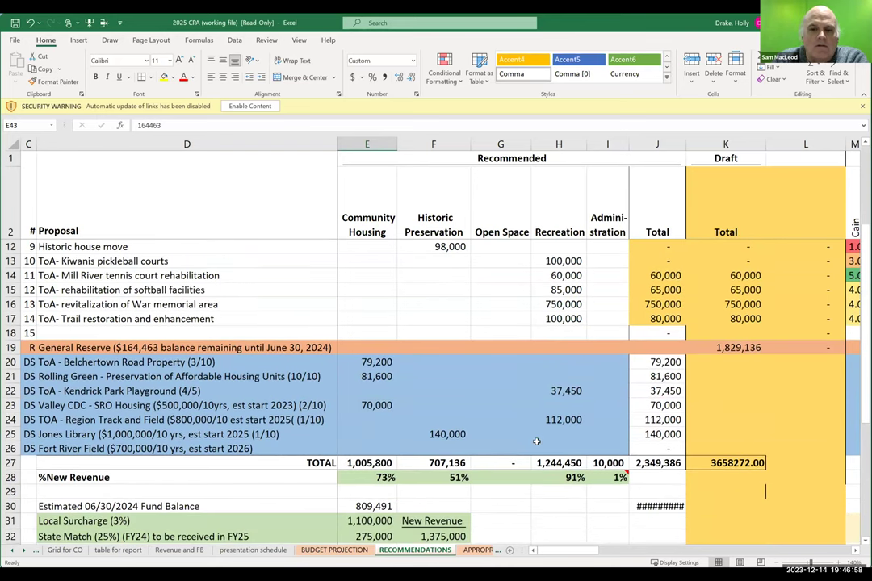
scroll(536, 441, "up", 3)
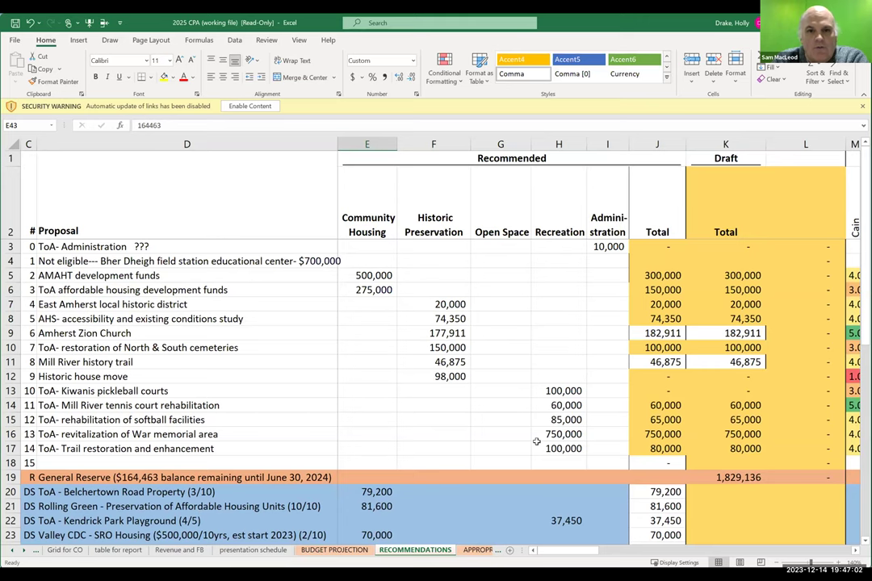
Set the total for ToA trail restoration and enhancement in J17 to 79568
scroll(536, 441, "down", 1)
left_click(664, 406)
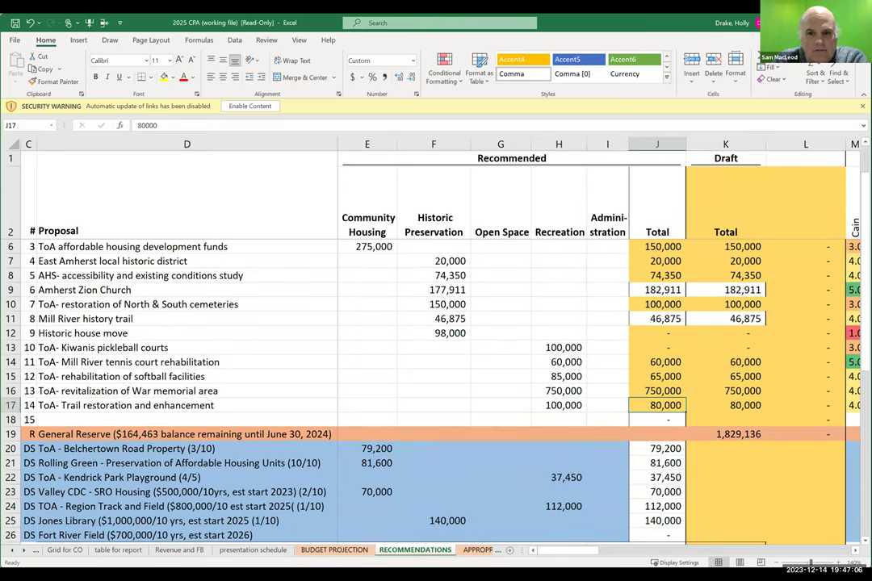
type("79")
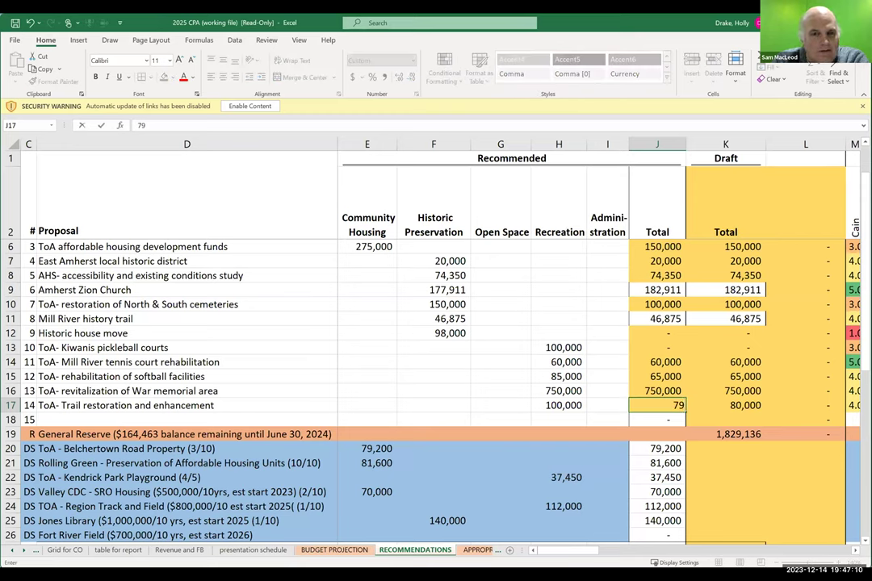
type("568")
key("Return")
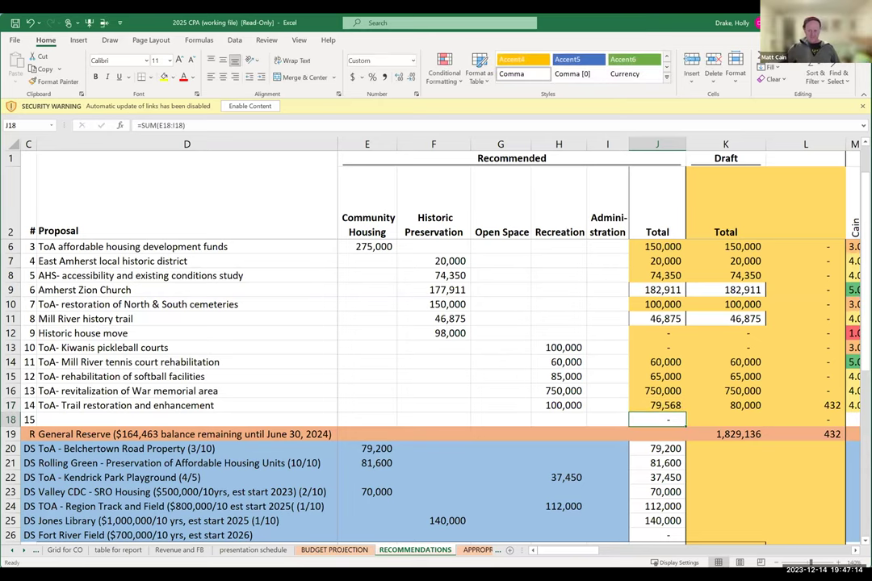
Check the estimated surplus/deficit rows and undo the last change to the trail restoration total in J17
scroll(466, 421, "down", 8)
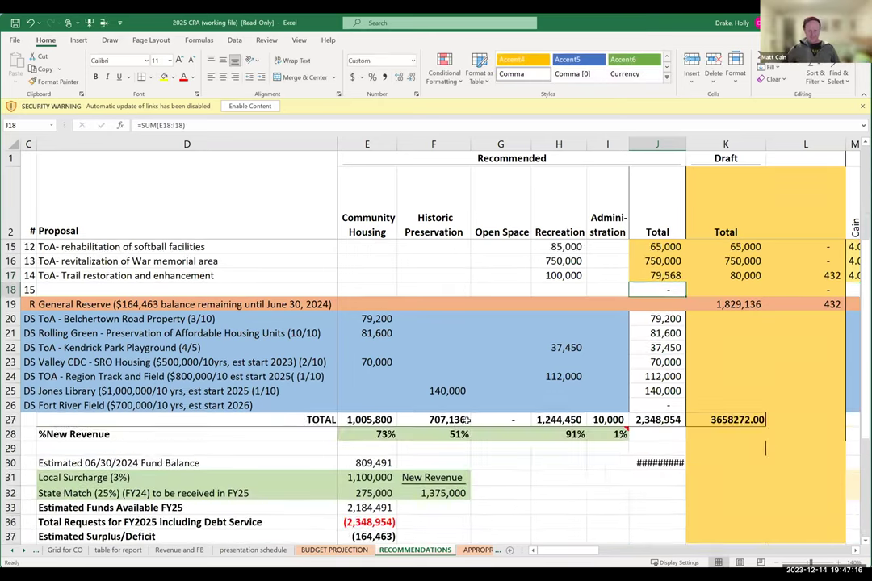
scroll(467, 421, "up", 7)
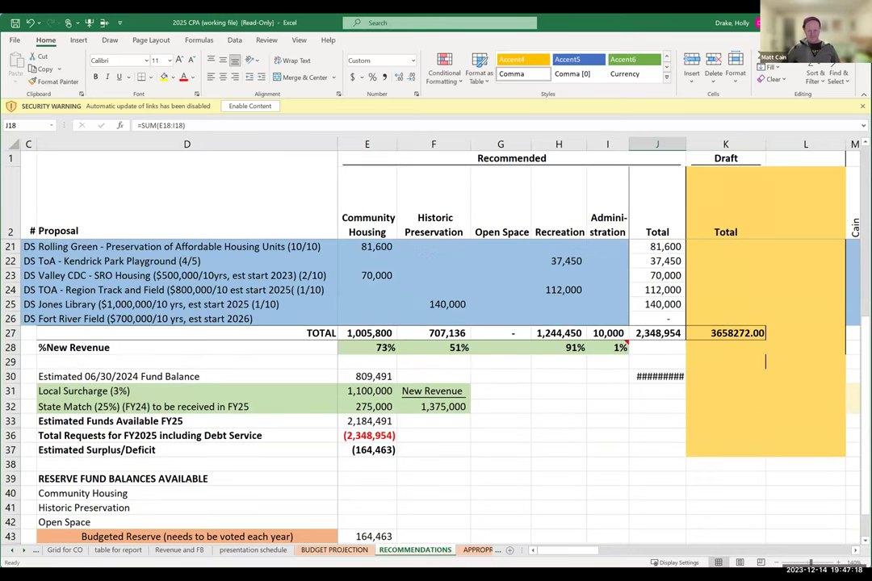
left_click(30, 23)
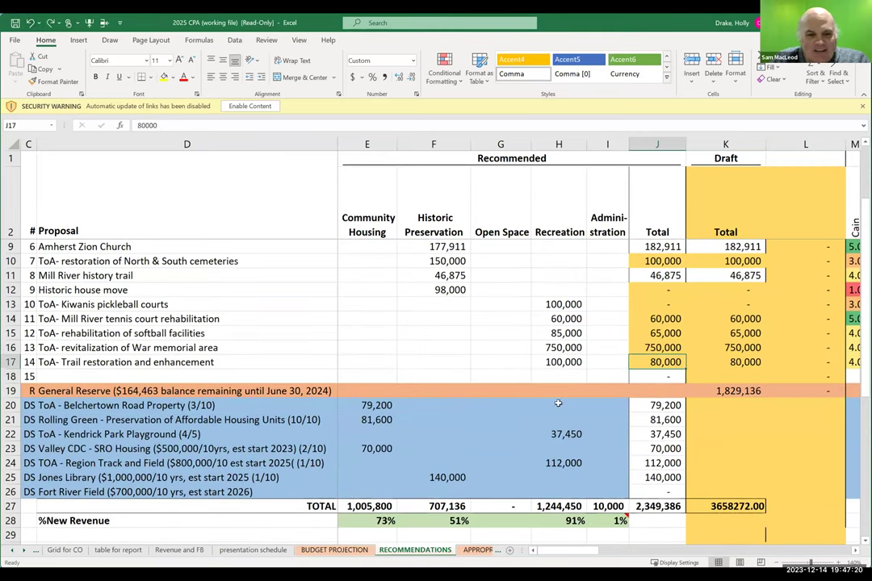
Review the surplus/deficit summary and the draft, straw poll and vote columns for the proposals
scroll(459, 340, "down", 4)
scroll(459, 342, "down", 2)
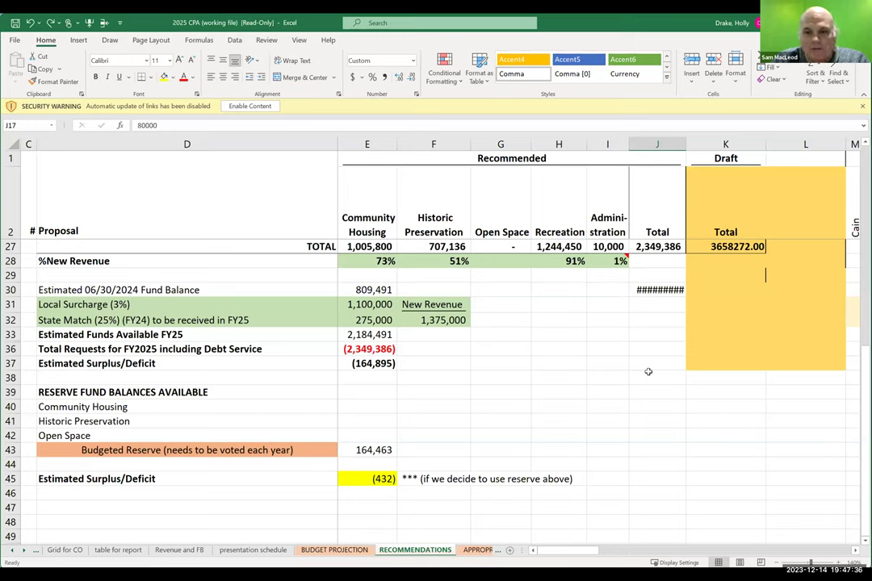
scroll(543, 319, "up", 8)
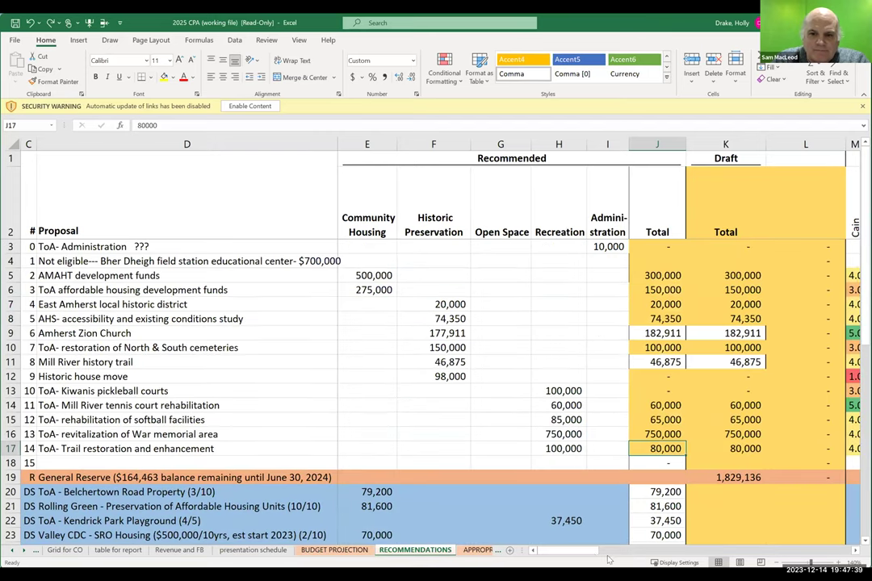
left_click(672, 552)
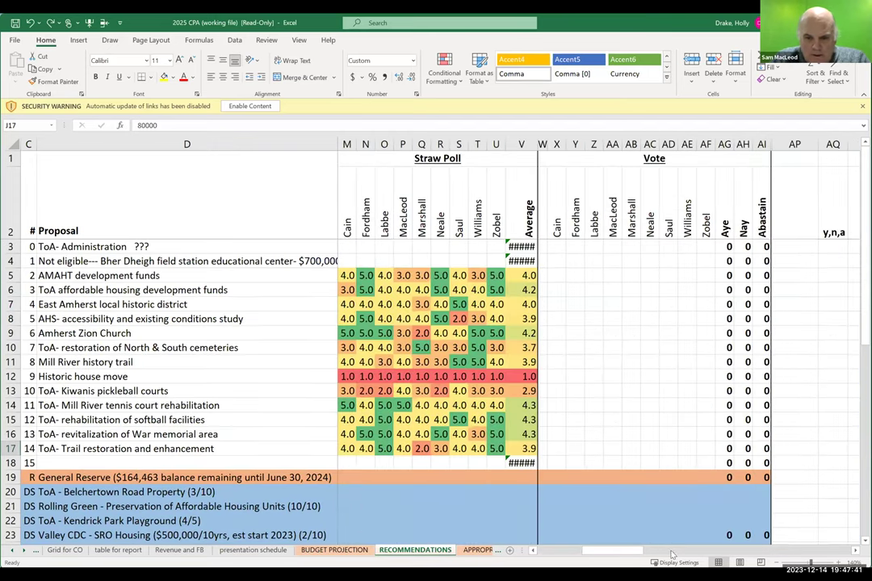
left_click(532, 550)
left_click(533, 550)
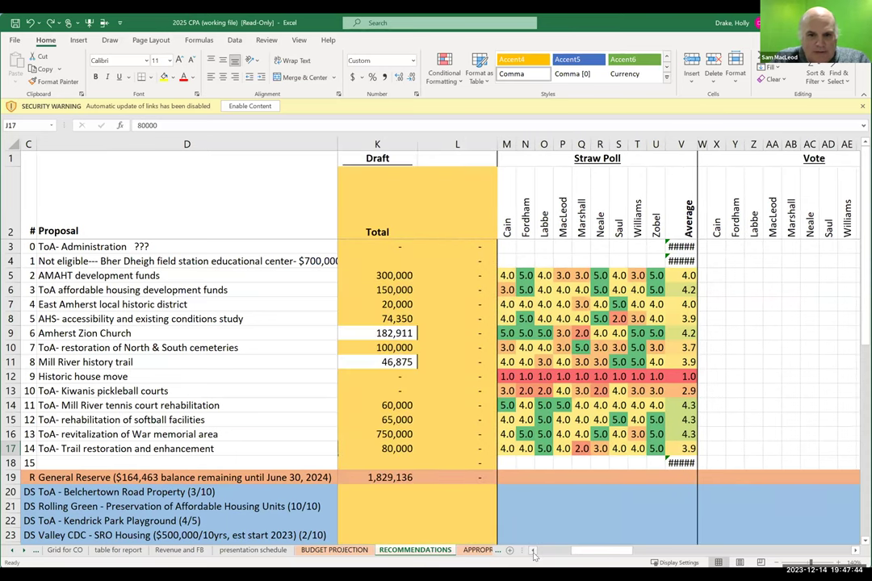
Undo the draft amounts placed over the recommended totals in J3:J17, restoring the row sum formulas, and bring the Draft and Straw Poll columns into view
left_click(533, 551)
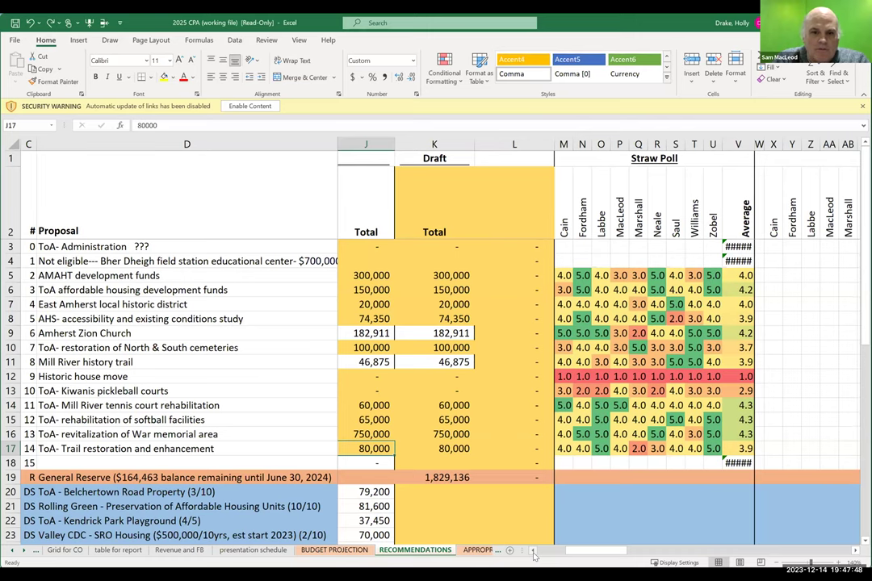
left_click(533, 550)
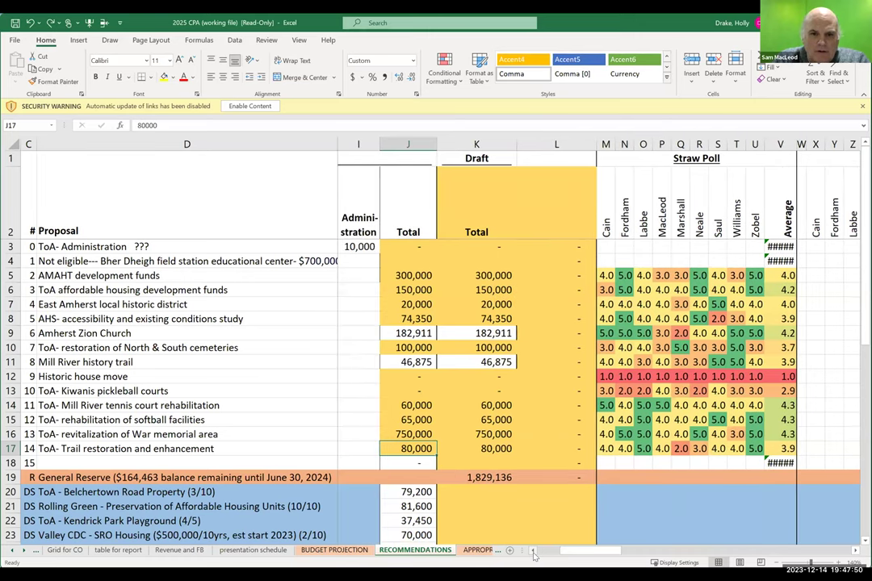
left_click(532, 551)
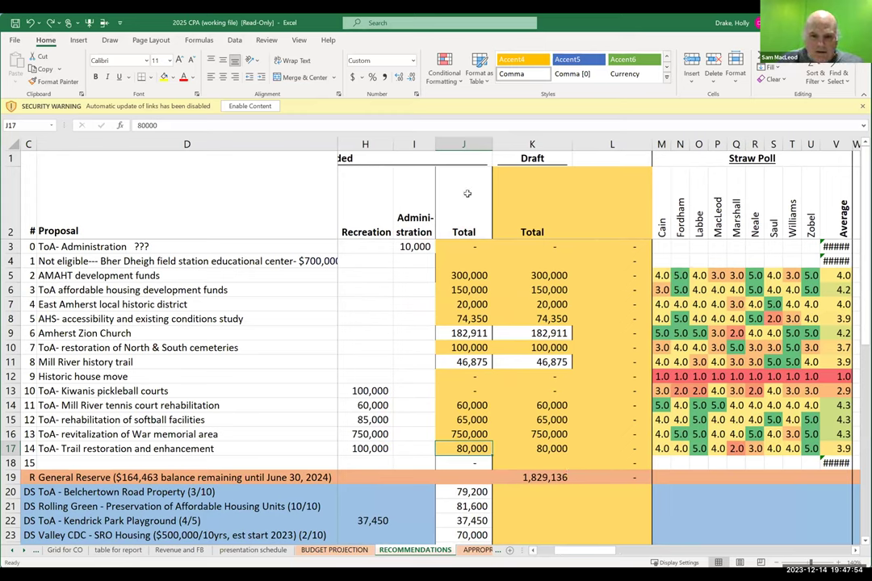
left_click(30, 24)
left_click(29, 25)
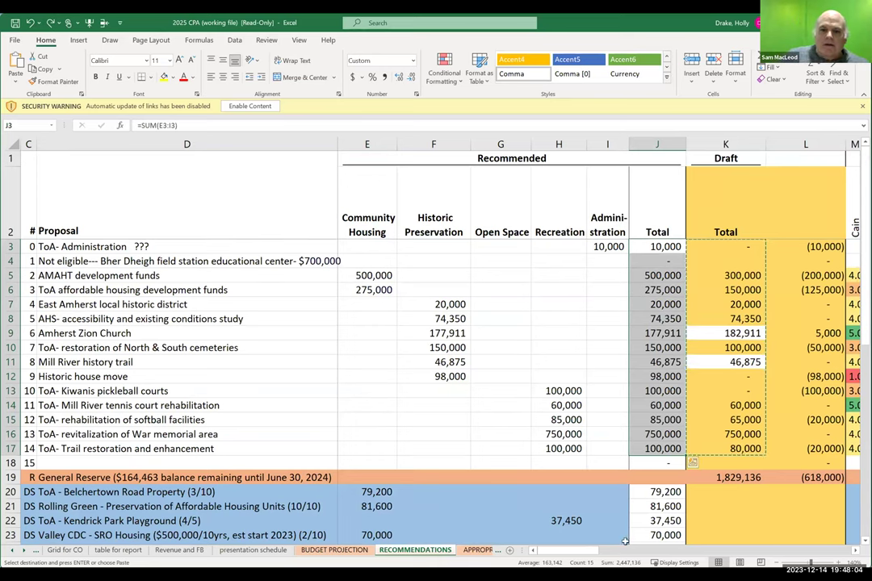
left_click_drag(569, 551, 609, 553)
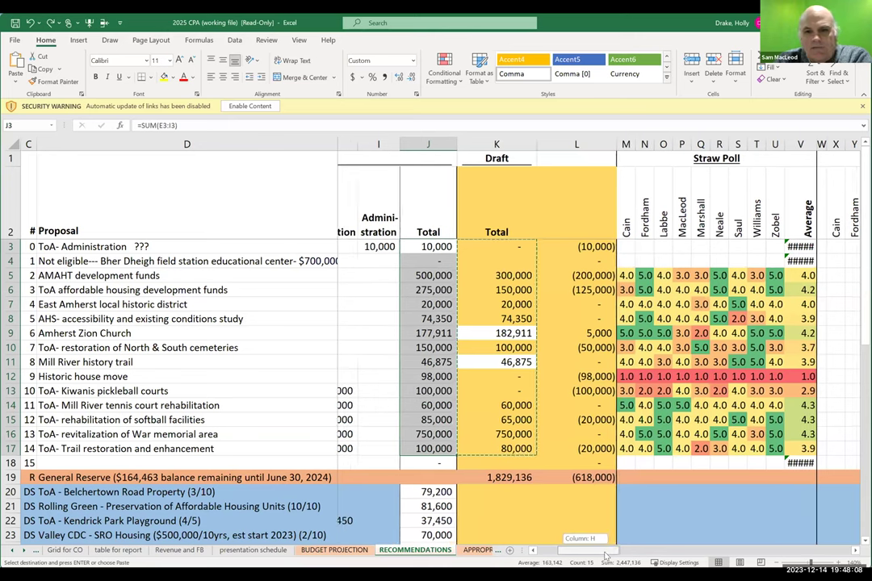
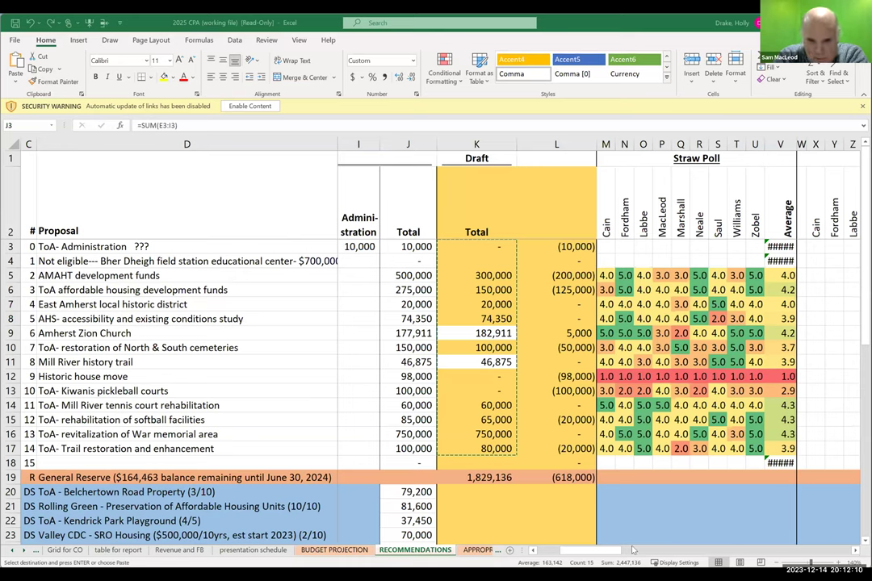
key("shift+Down")
key("shift+Down")
key("shift+Down")
key("shift+Down")
key("shift+Down")
key("shift+Down")
key("shift+Down")
key("shift+Down")
key("shift+Down")
key("shift+Down")
key("shift+Down")
key("shift+Down")
key("shift+Down")
key("shift+Down")
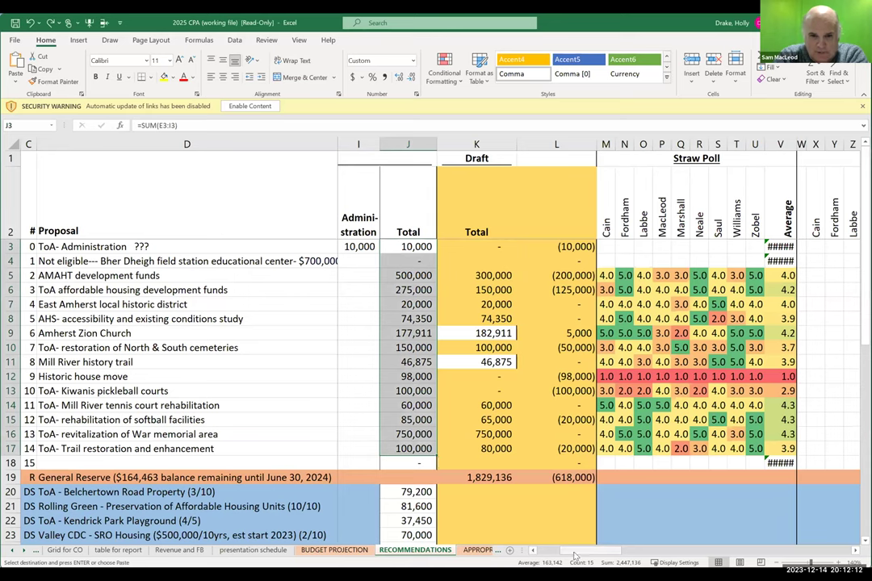
Review the recommended amounts per category and compare the proposal totals with the estimated funds and surplus/deficit summary
scroll(575, 556, "left", 2)
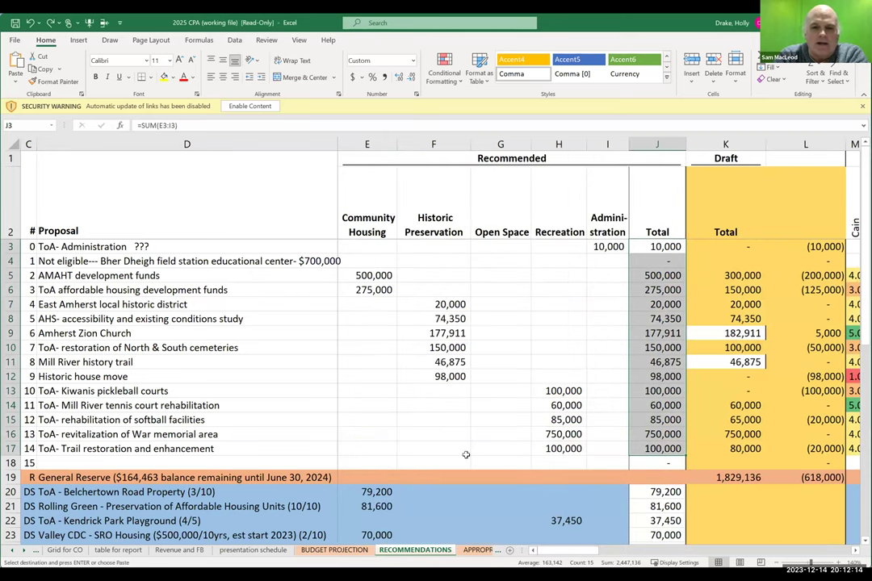
scroll(465, 455, "down", 8)
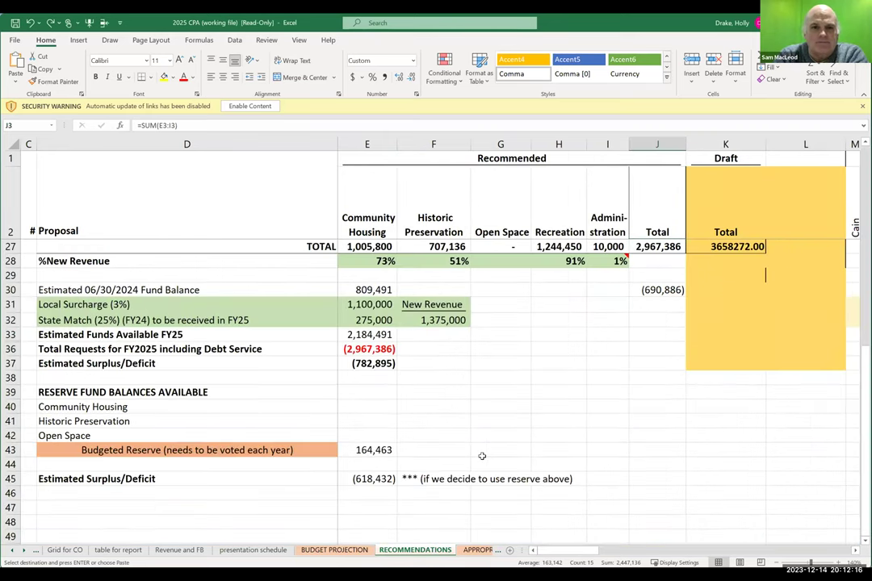
scroll(452, 424, "up", 7)
scroll(444, 436, "down", 6)
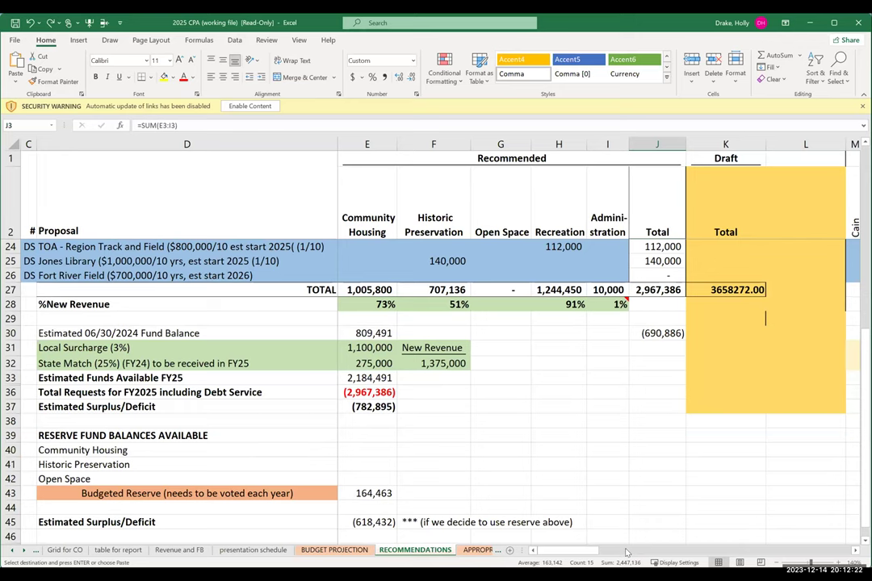
scroll(529, 467, "right", 3)
left_click_drag(605, 564, 546, 559)
scroll(719, 380, "up", 5)
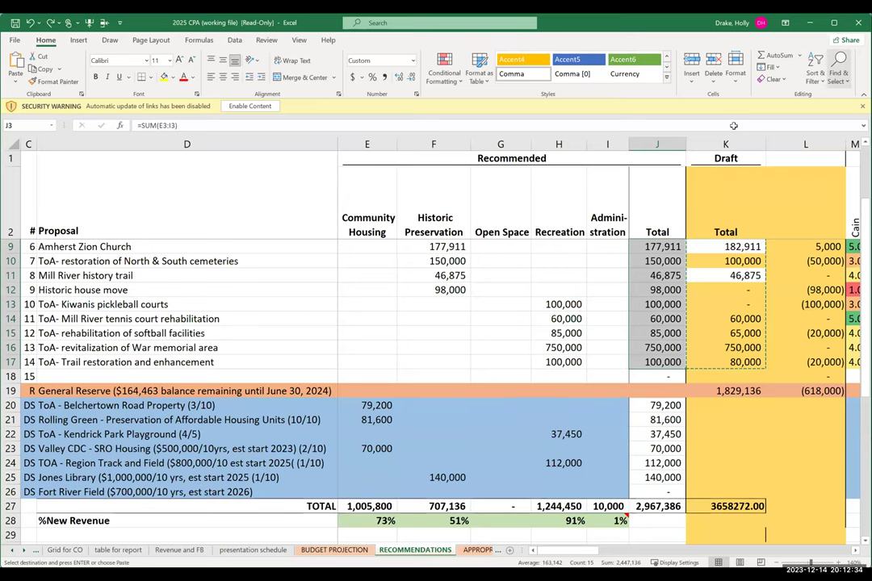
scroll(349, 416, "down", 5)
Inspect the estimated surplus/deficit in E45, the budgeted reserve in E43 and the surplus/deficit before reserve in E37
left_click(359, 523)
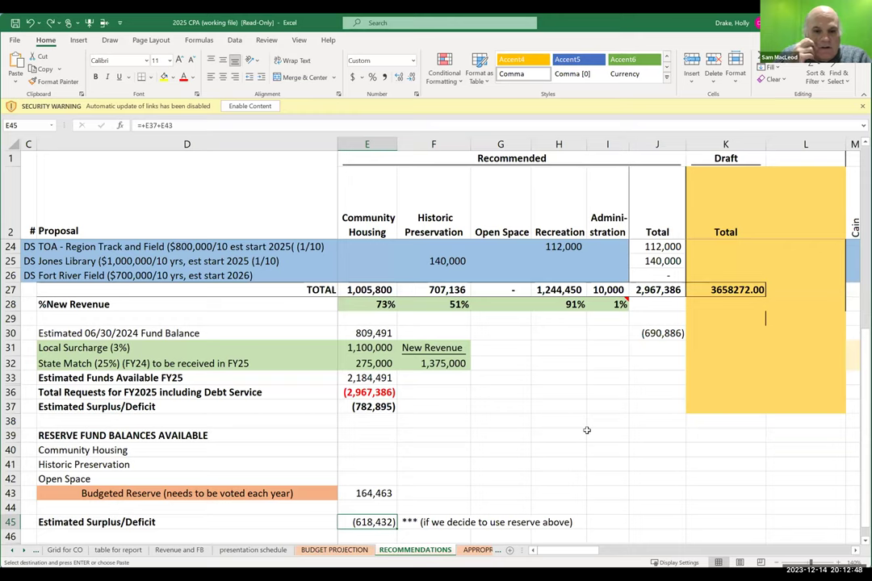
left_click(378, 493)
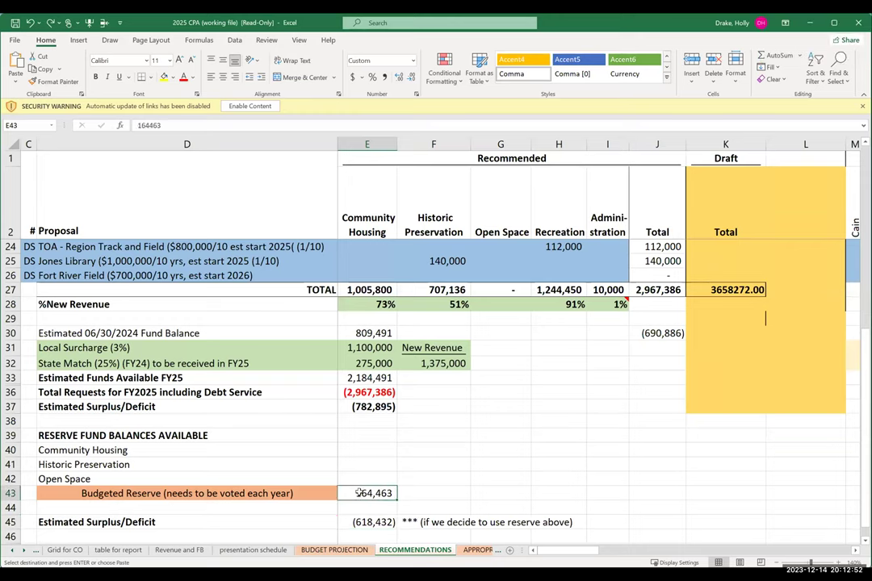
left_click(367, 407)
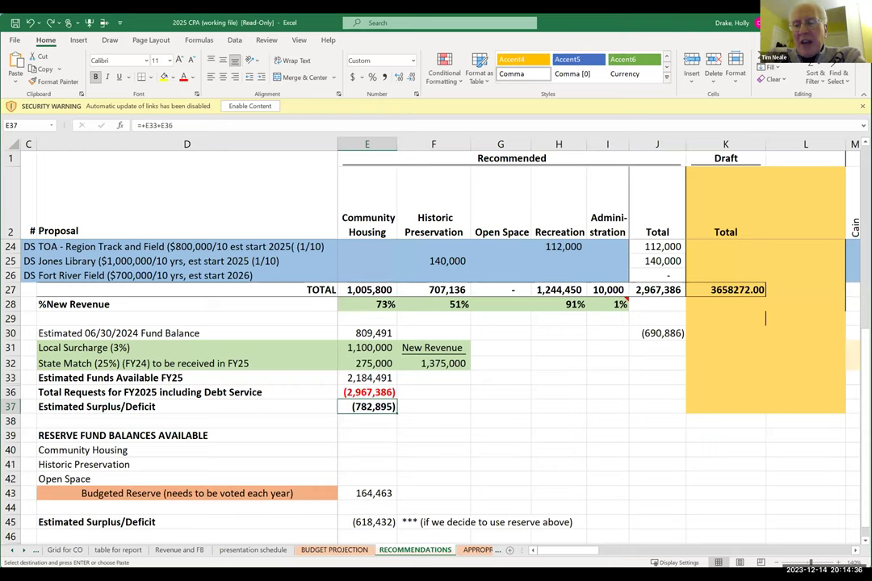
scroll(765, 319, "down", 1)
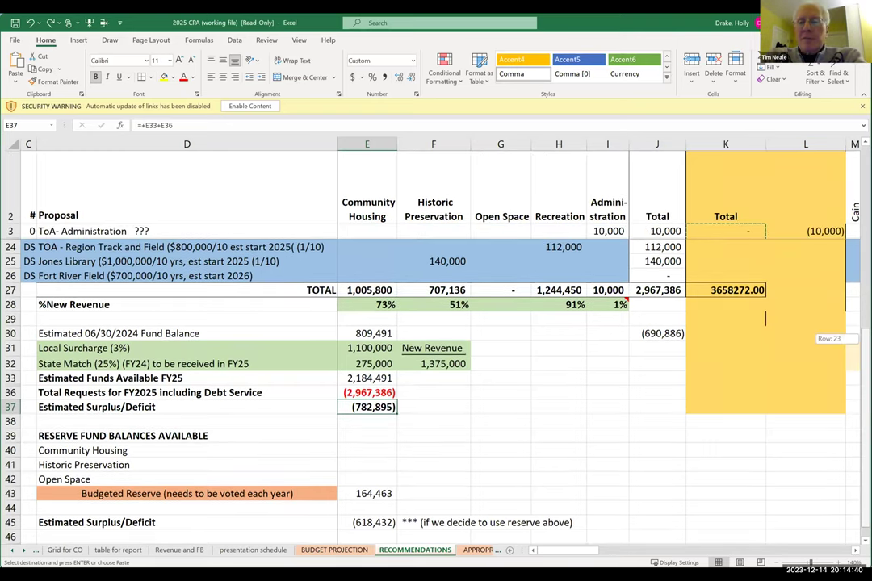
Read through the proposal list, debt service rows and funding summary, and examine the draft totals beside the straw poll scores
scroll(766, 319, "up", 1)
scroll(766, 359, "up", 4)
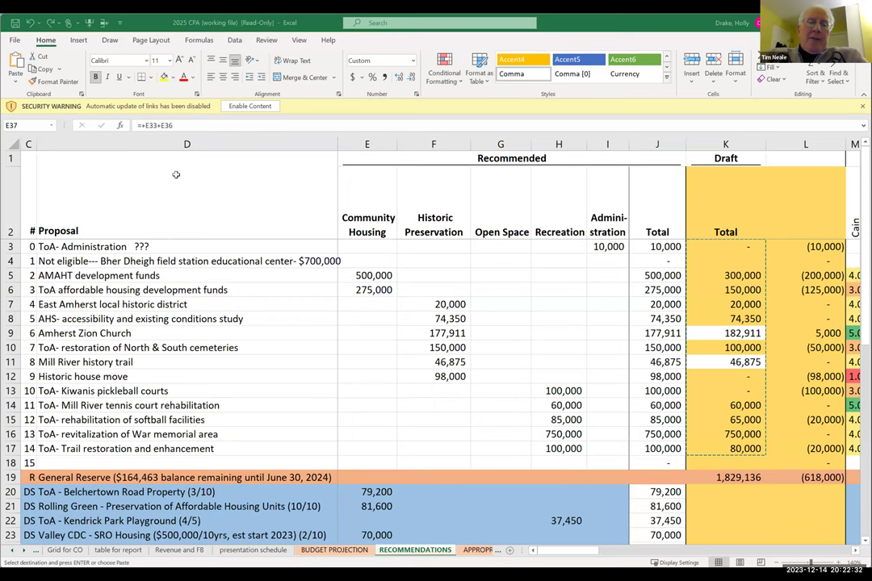
scroll(176, 175, "down", 5)
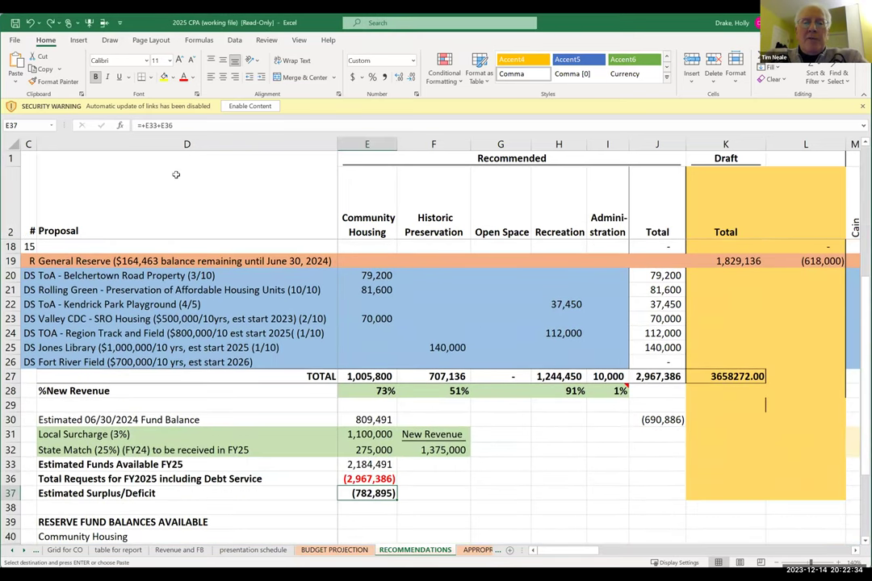
scroll(176, 174, "down", 1)
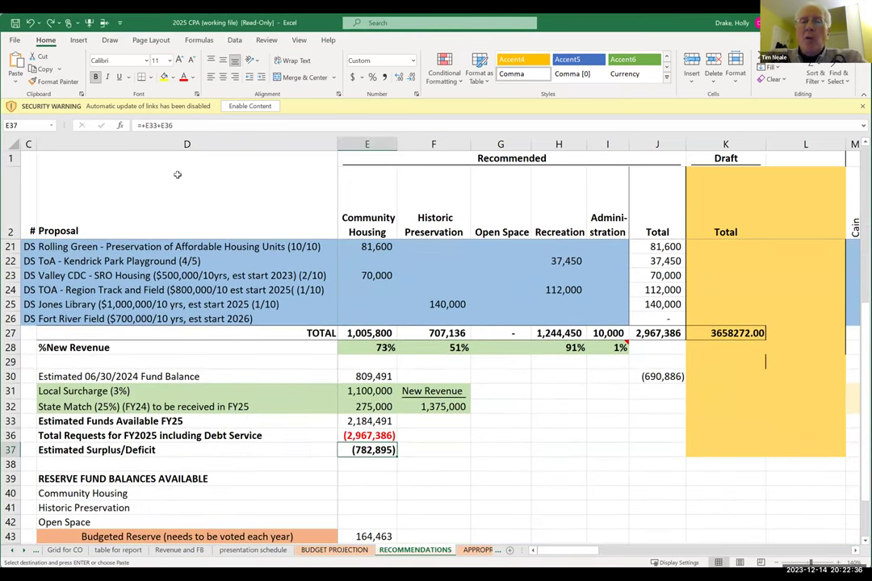
scroll(178, 175, "down", 2)
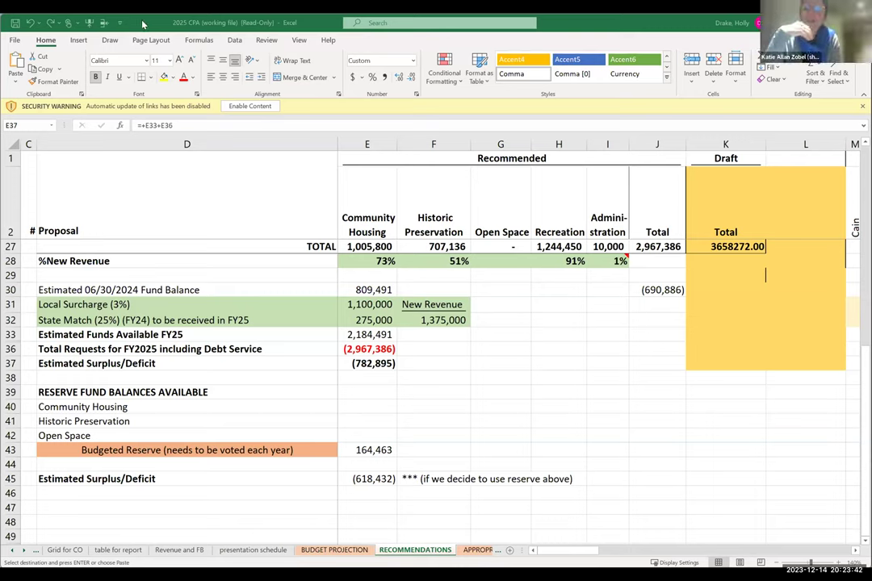
left_click(678, 24)
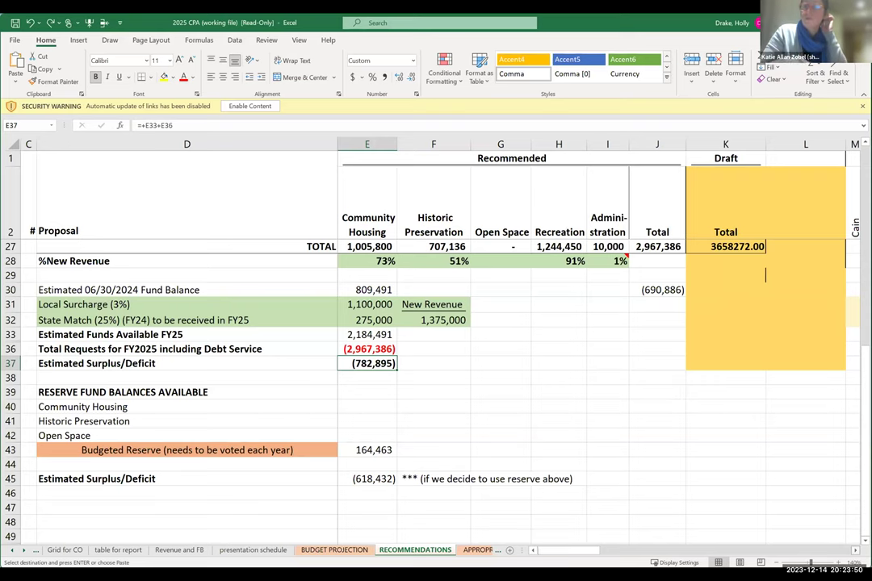
scroll(679, 335, "right", 2)
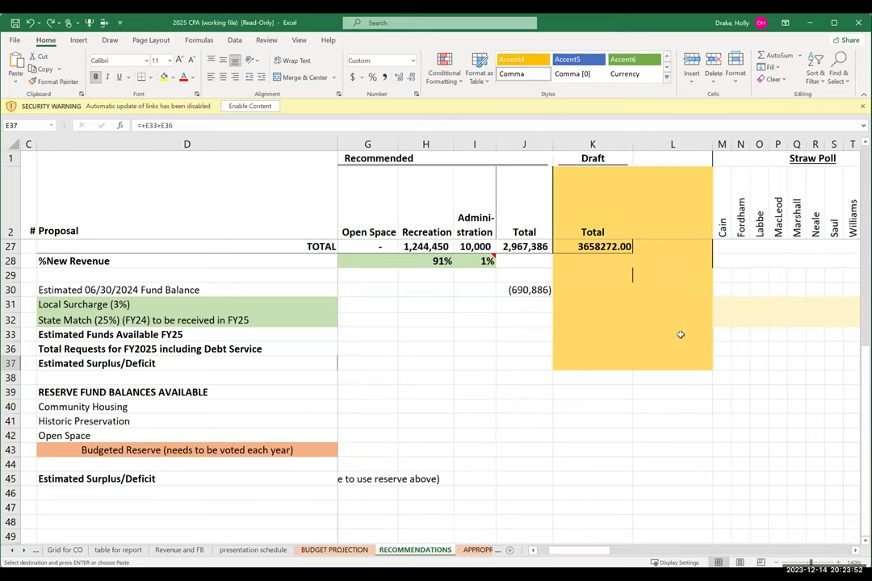
scroll(679, 335, "up", 8)
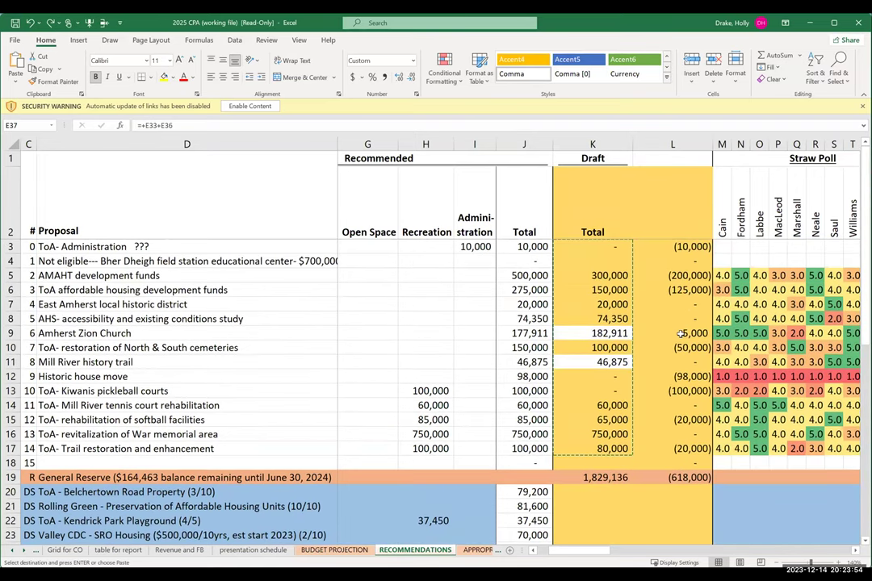